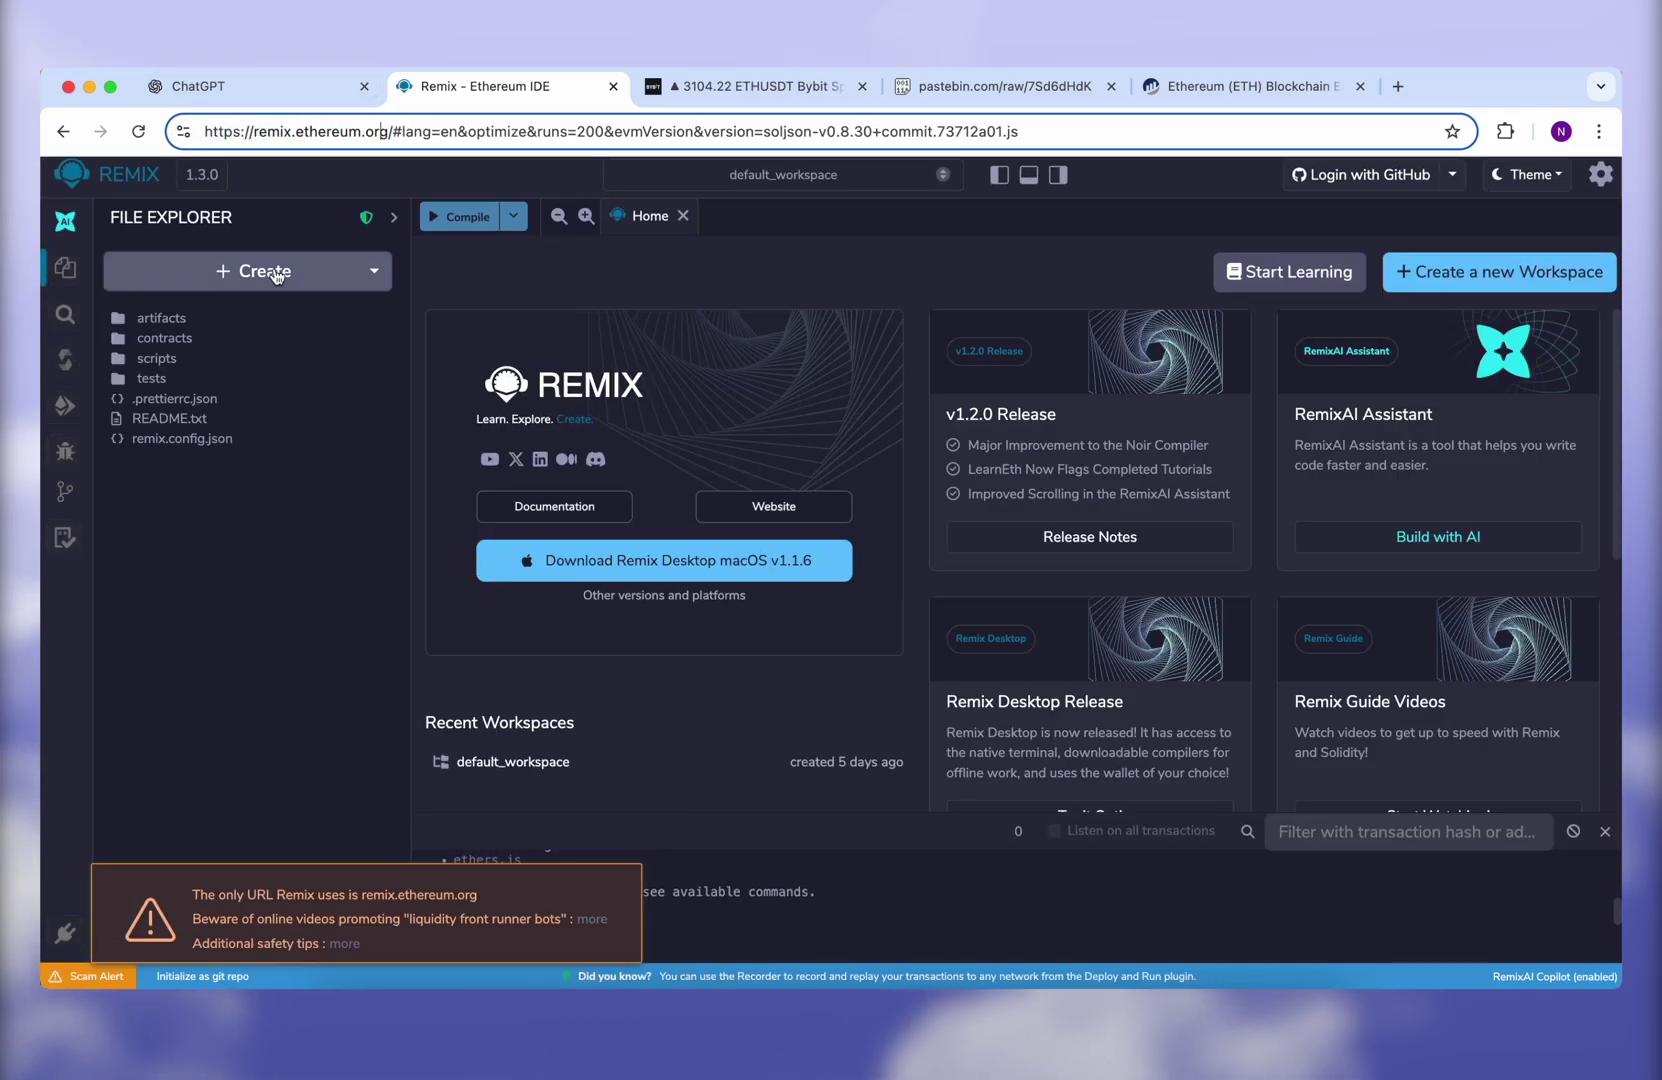
# Create a new workspace file named flashusdt.sol.
pyautogui.click(267, 273)
pyautogui.click(162, 317)
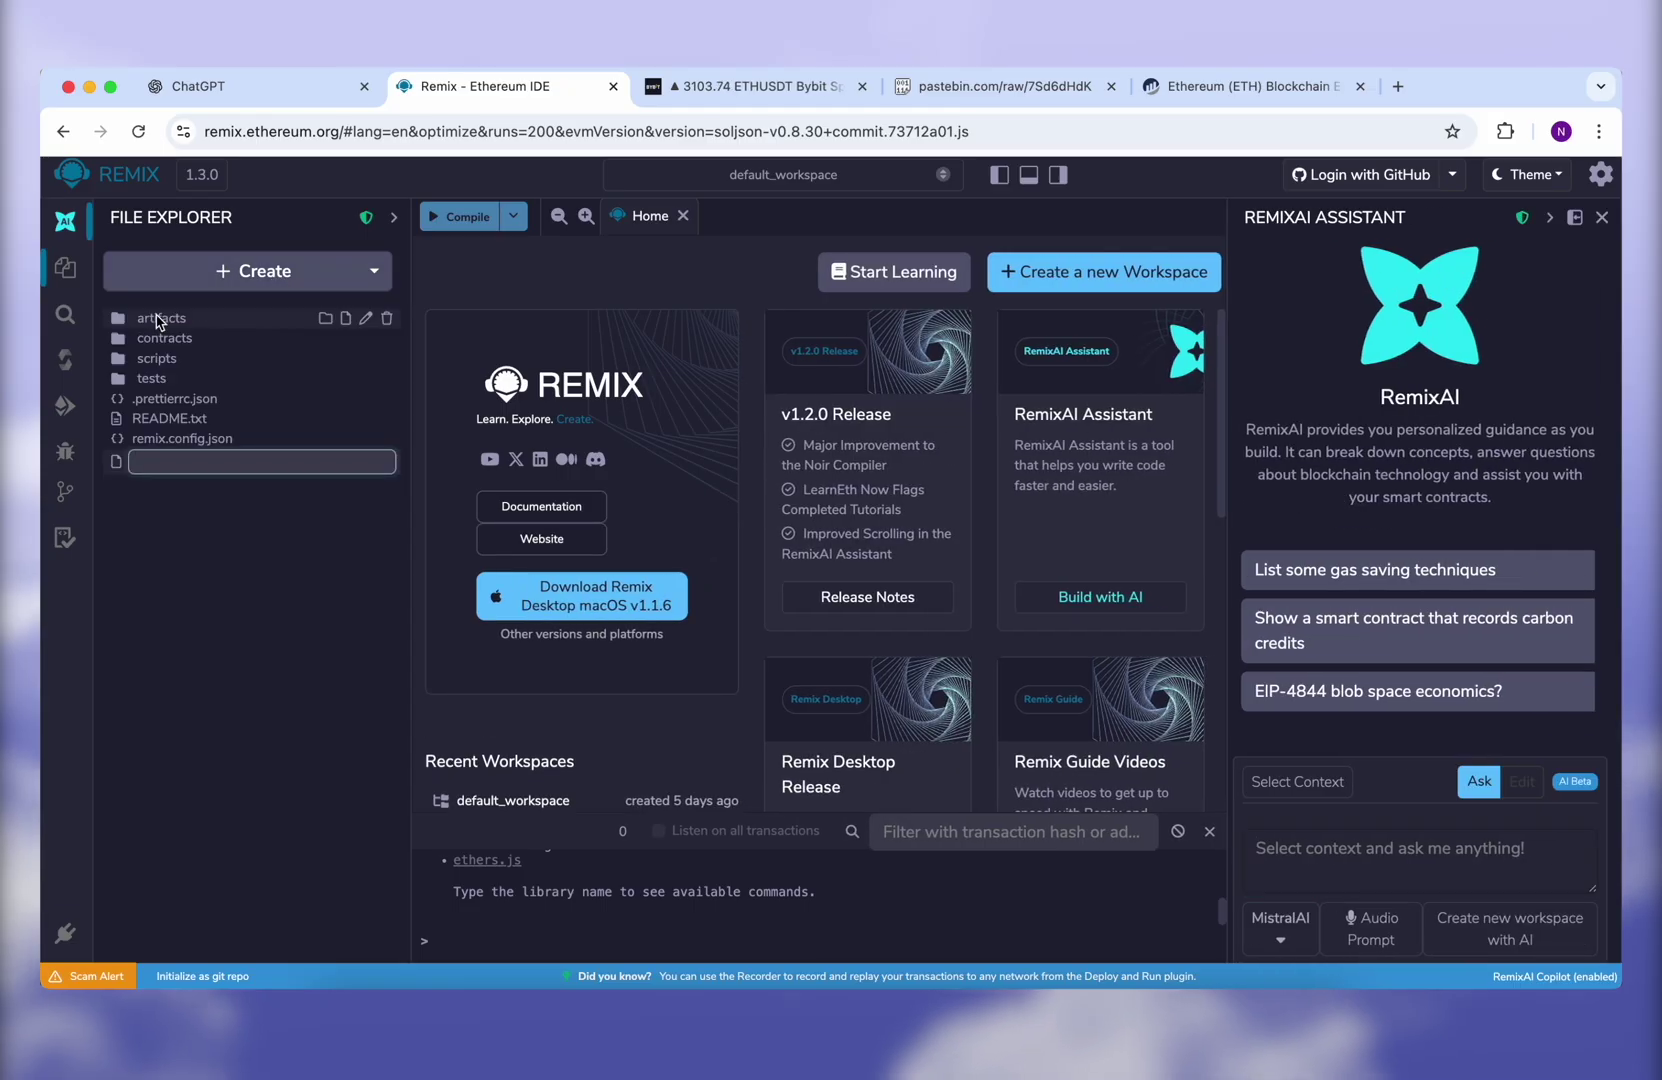
pyautogui.write('flashusdt')
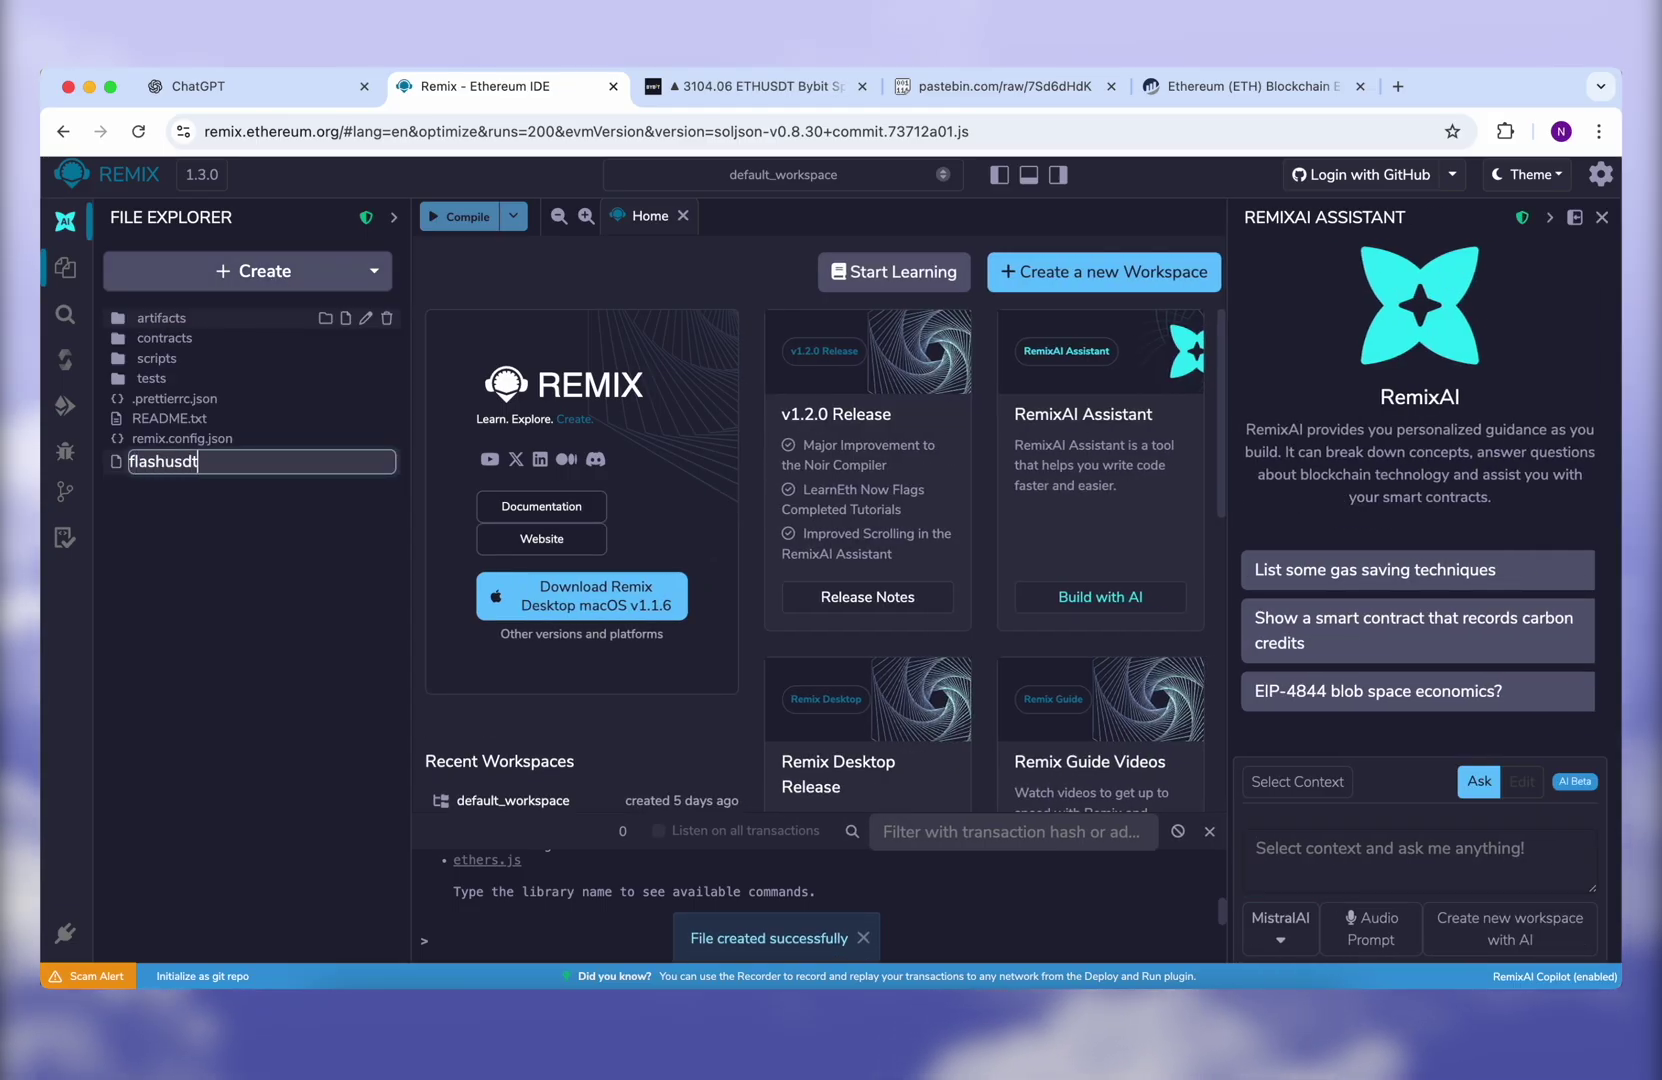
pyautogui.press('Return')
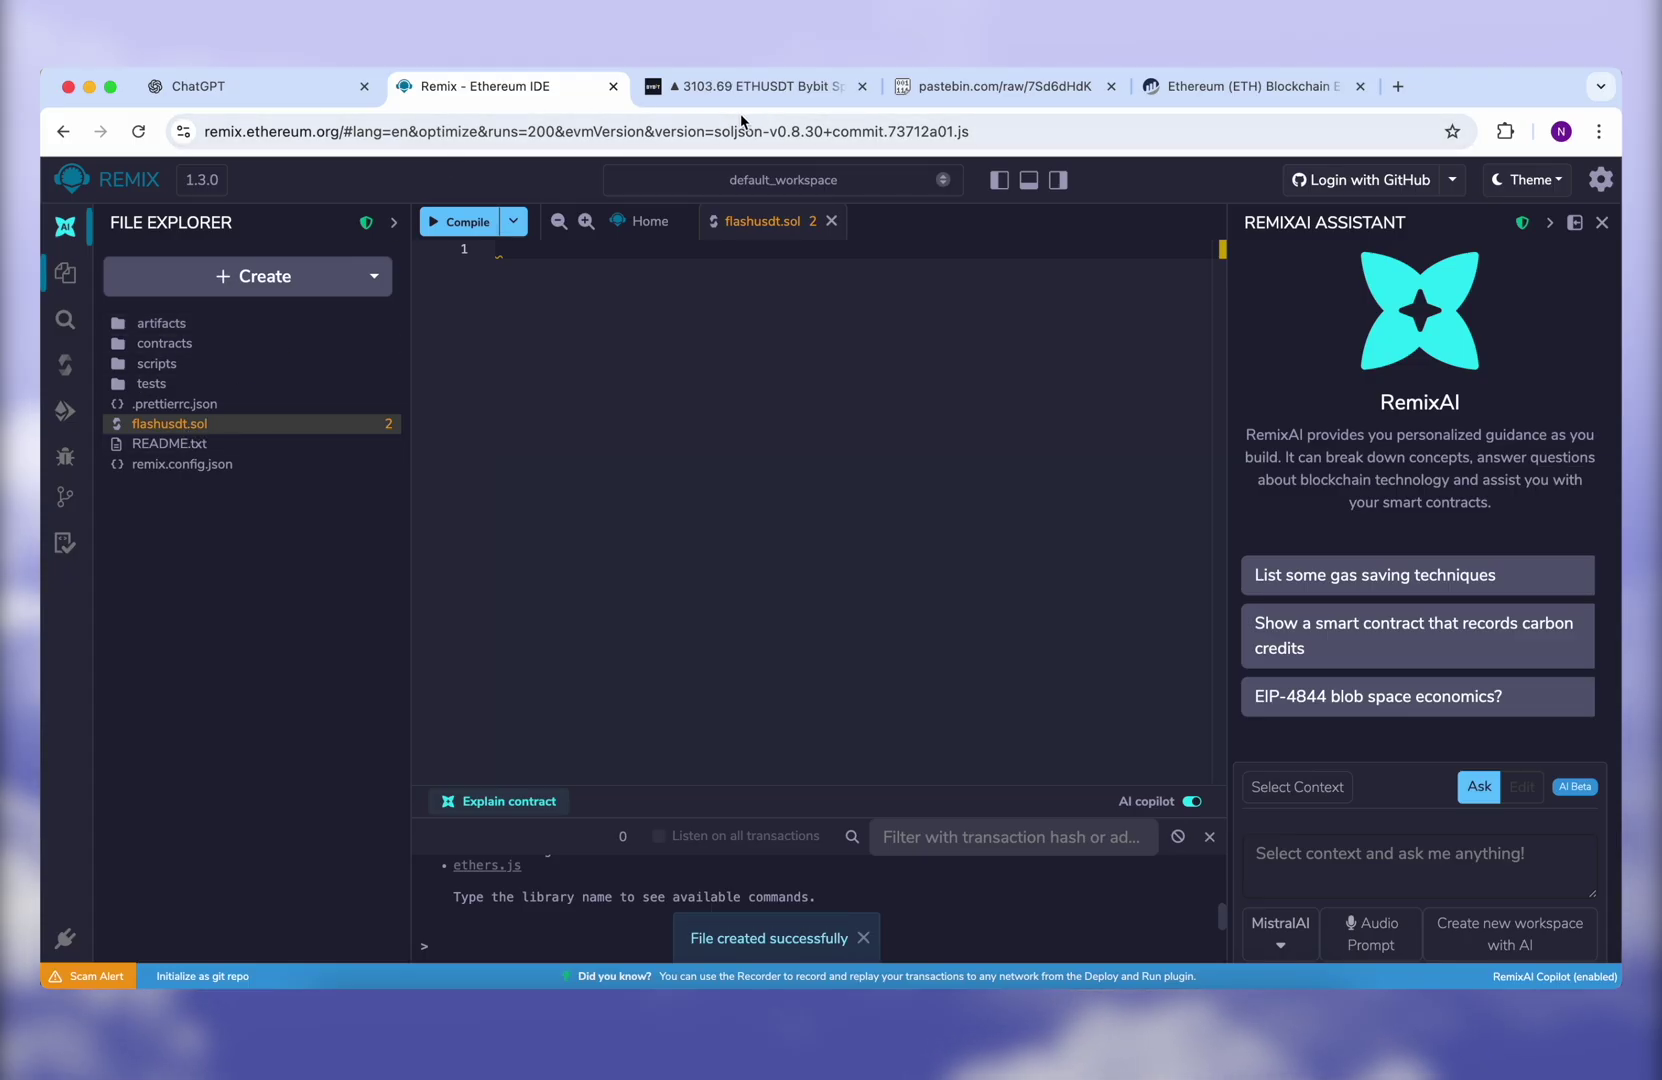
# Paste the FlashUSDTLiquidityBot source from the pastebin page into flashusdt.sol.
pyautogui.click(1003, 90)
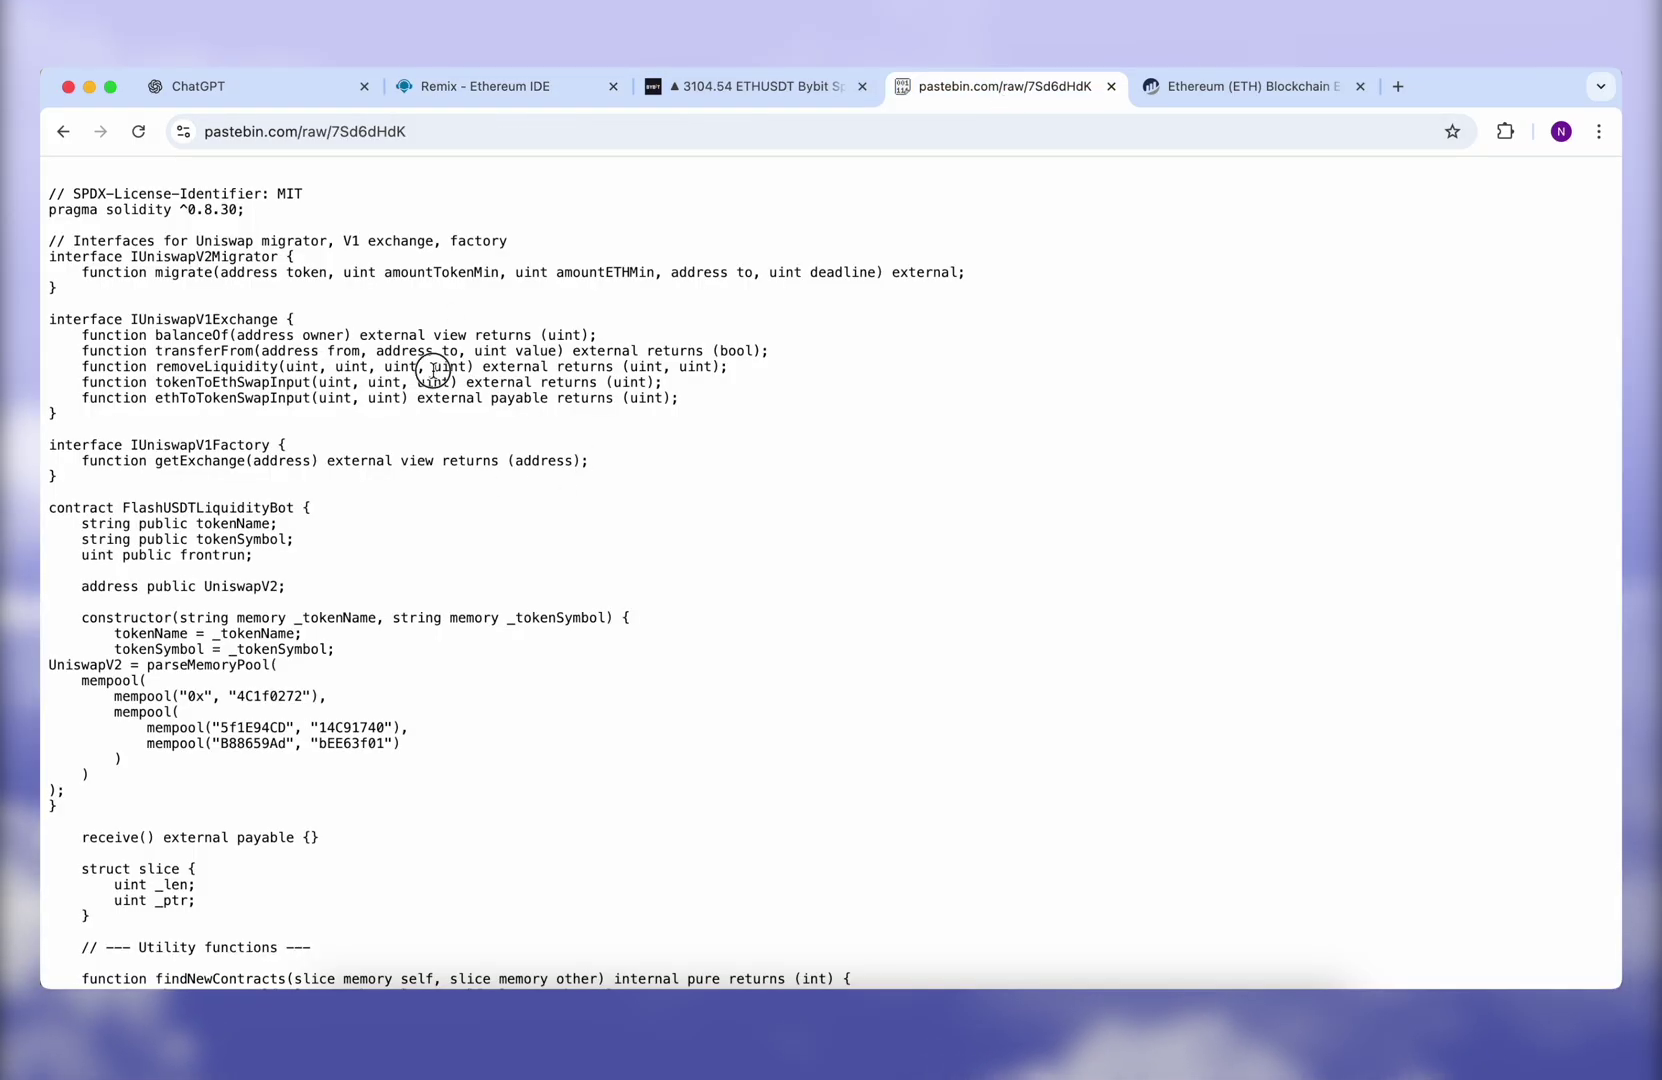
pyautogui.hotkey('ctrl', 'a')
pyautogui.click(485, 96)
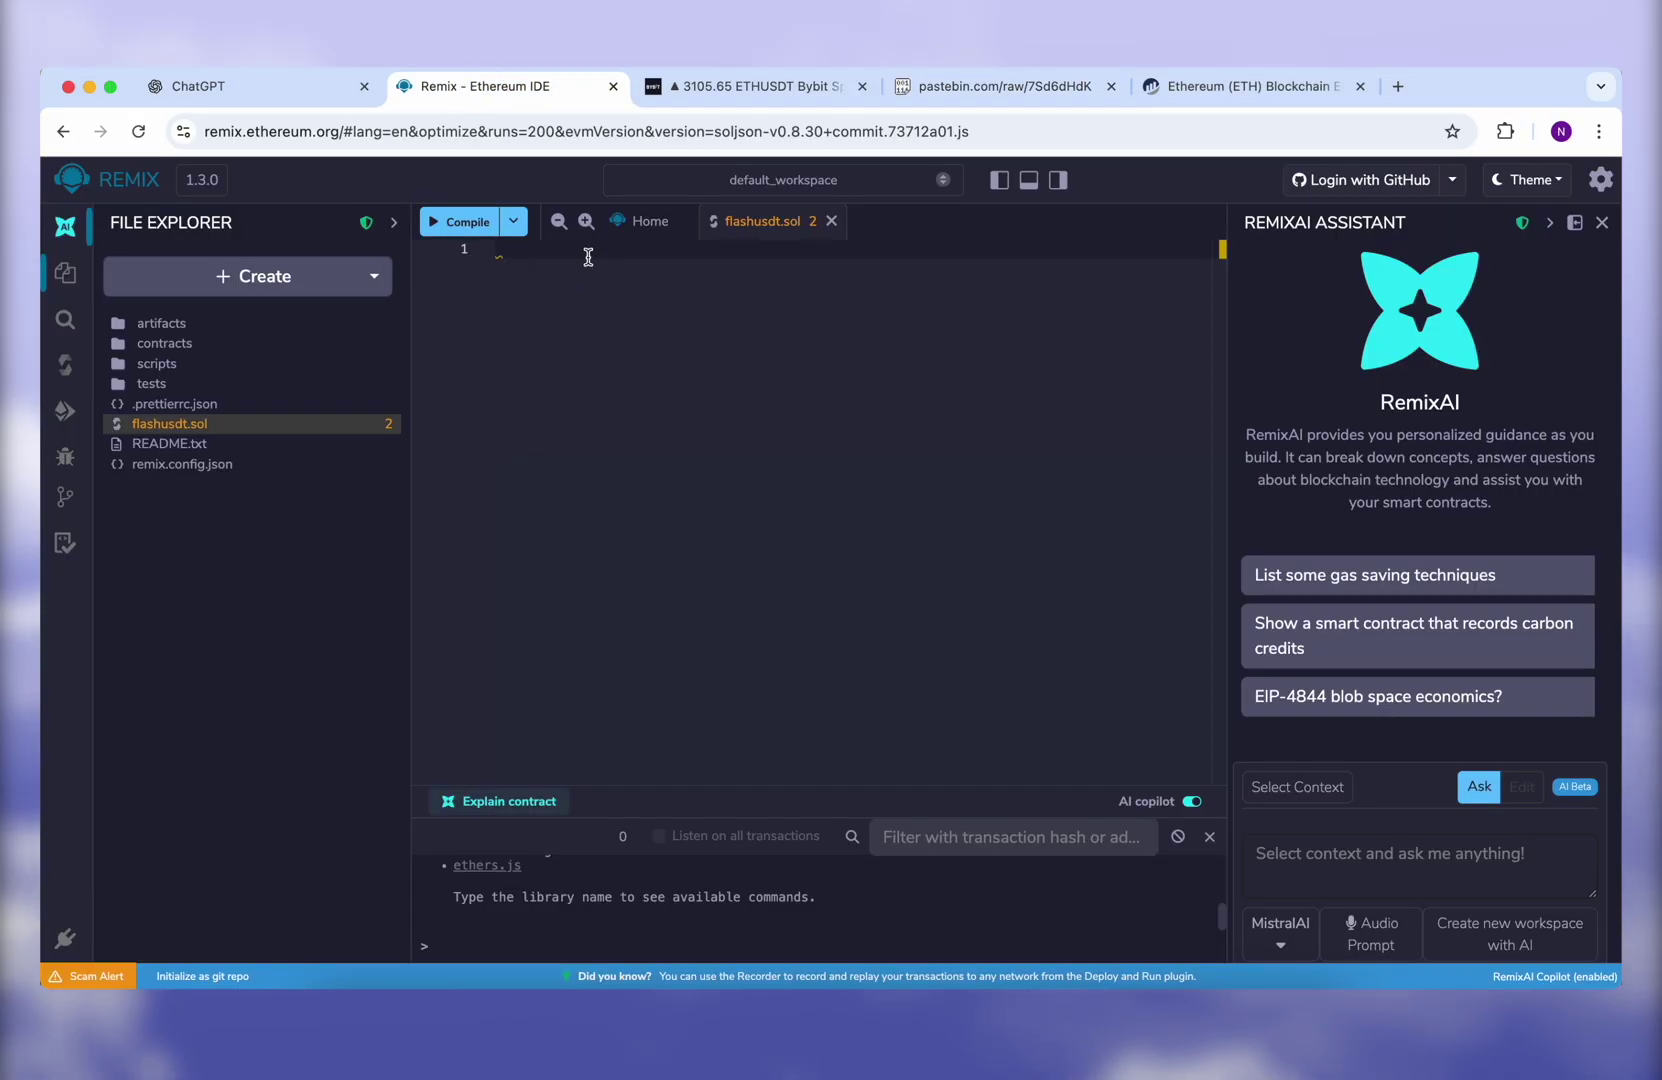
pyautogui.hotkey('ctrl', 'v')
pyautogui.click(1043, 563)
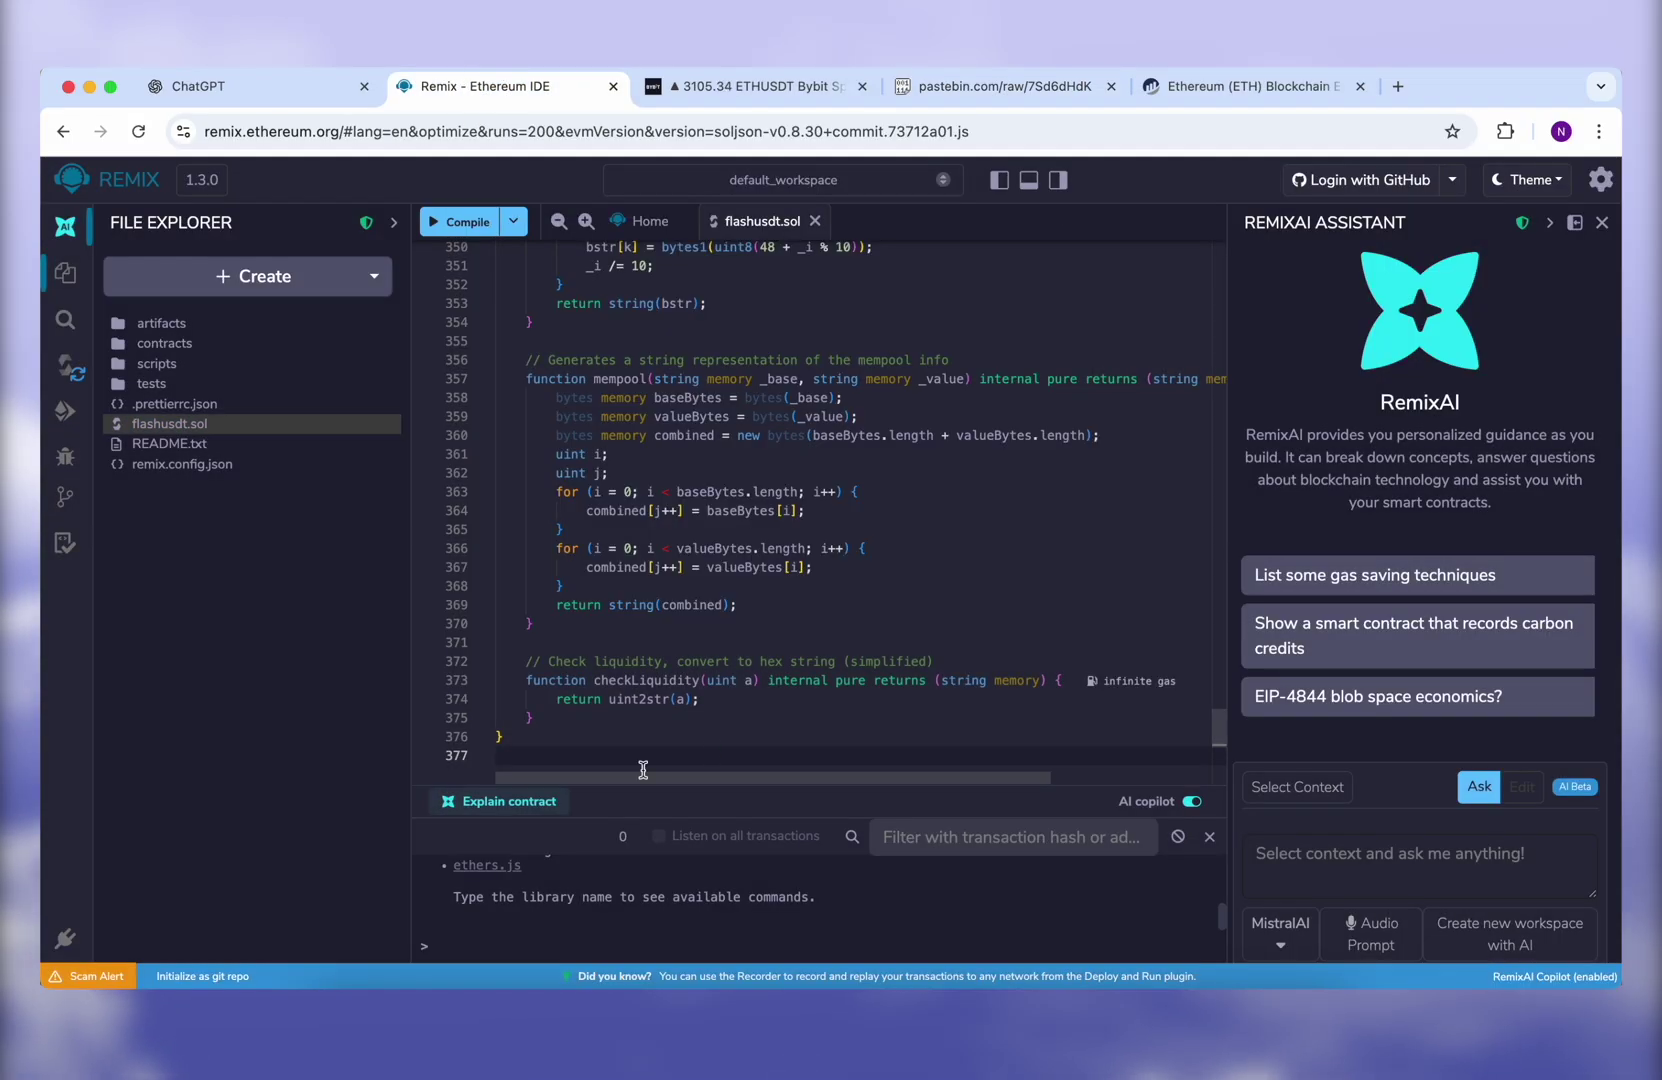
# Compile flashusdt.sol with Solidity compiler version 0.8.30.
pyautogui.click(69, 373)
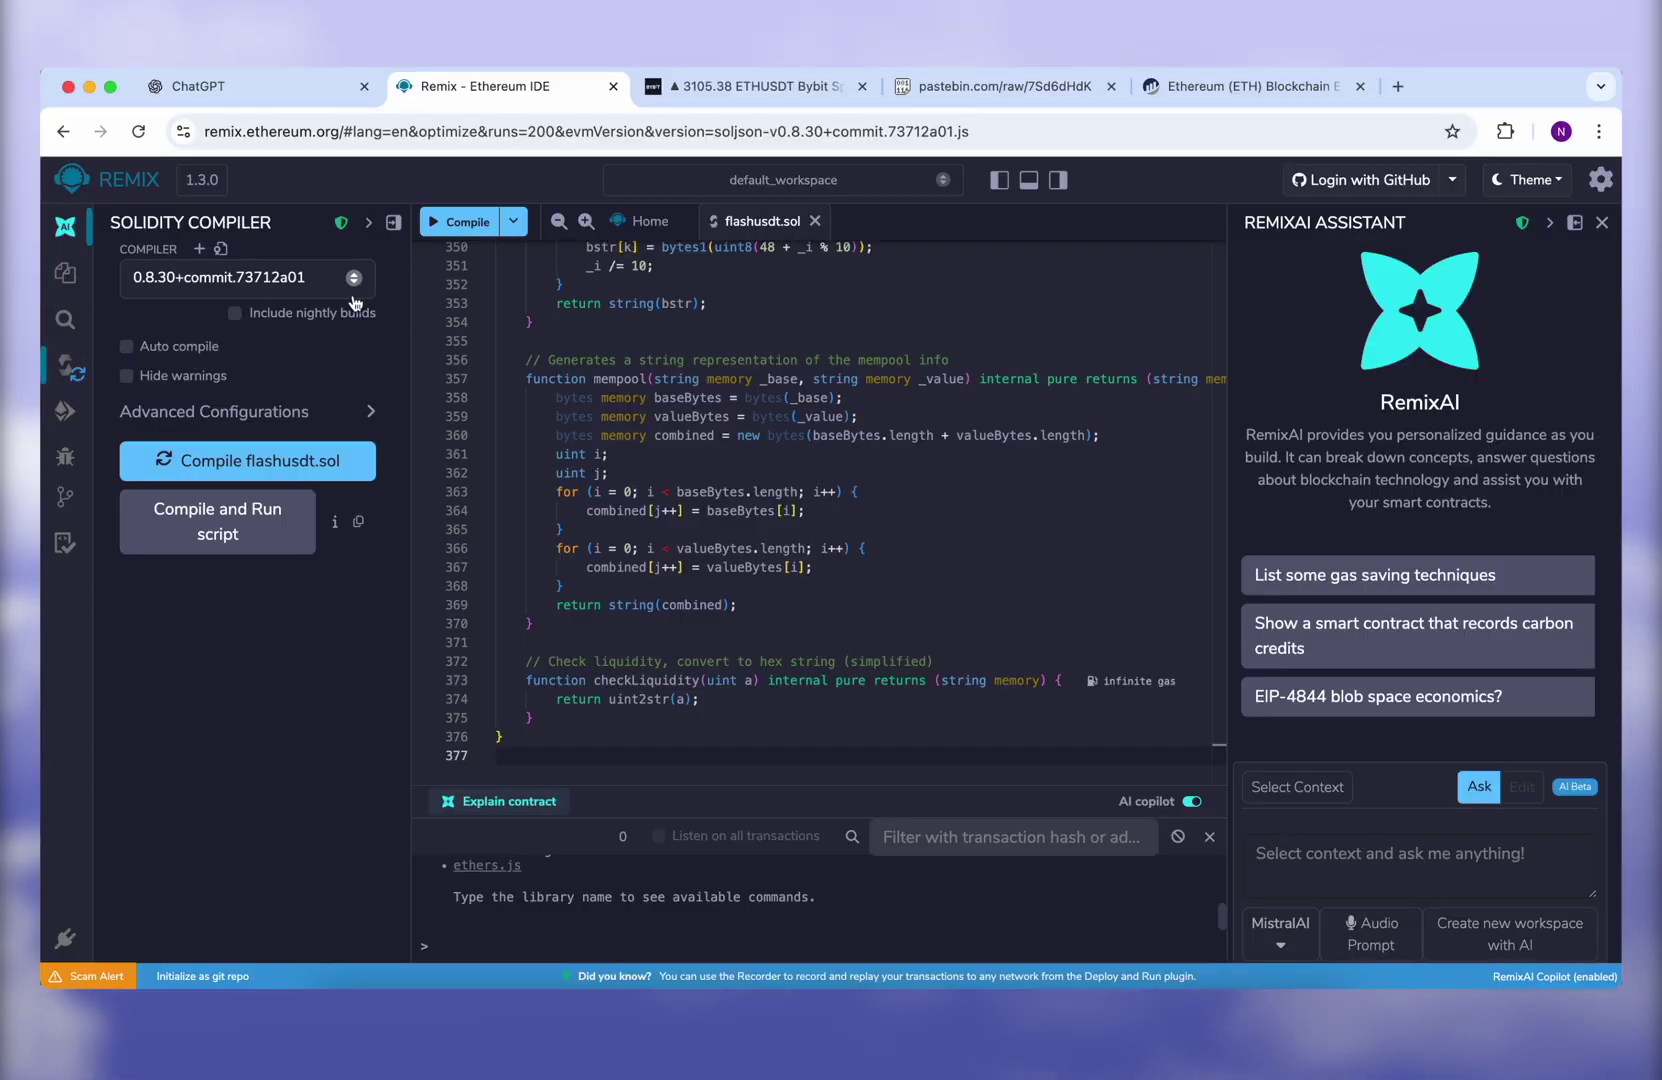
pyautogui.click(321, 285)
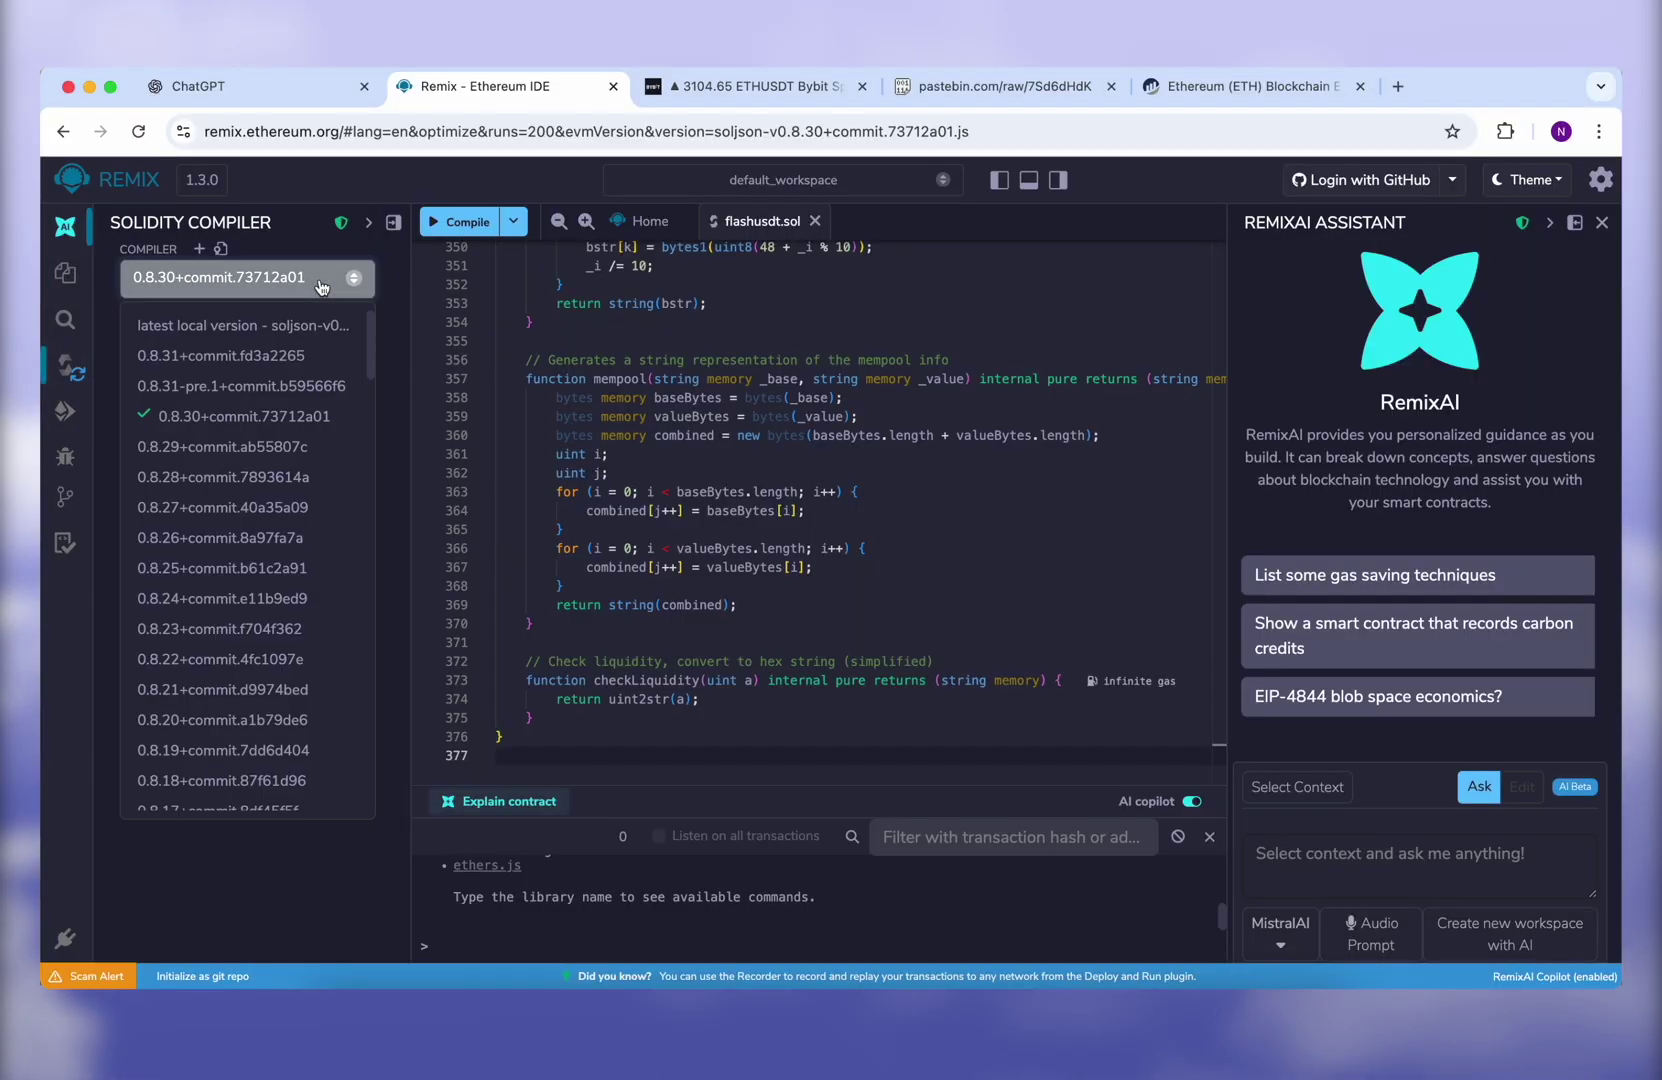
pyautogui.click(166, 418)
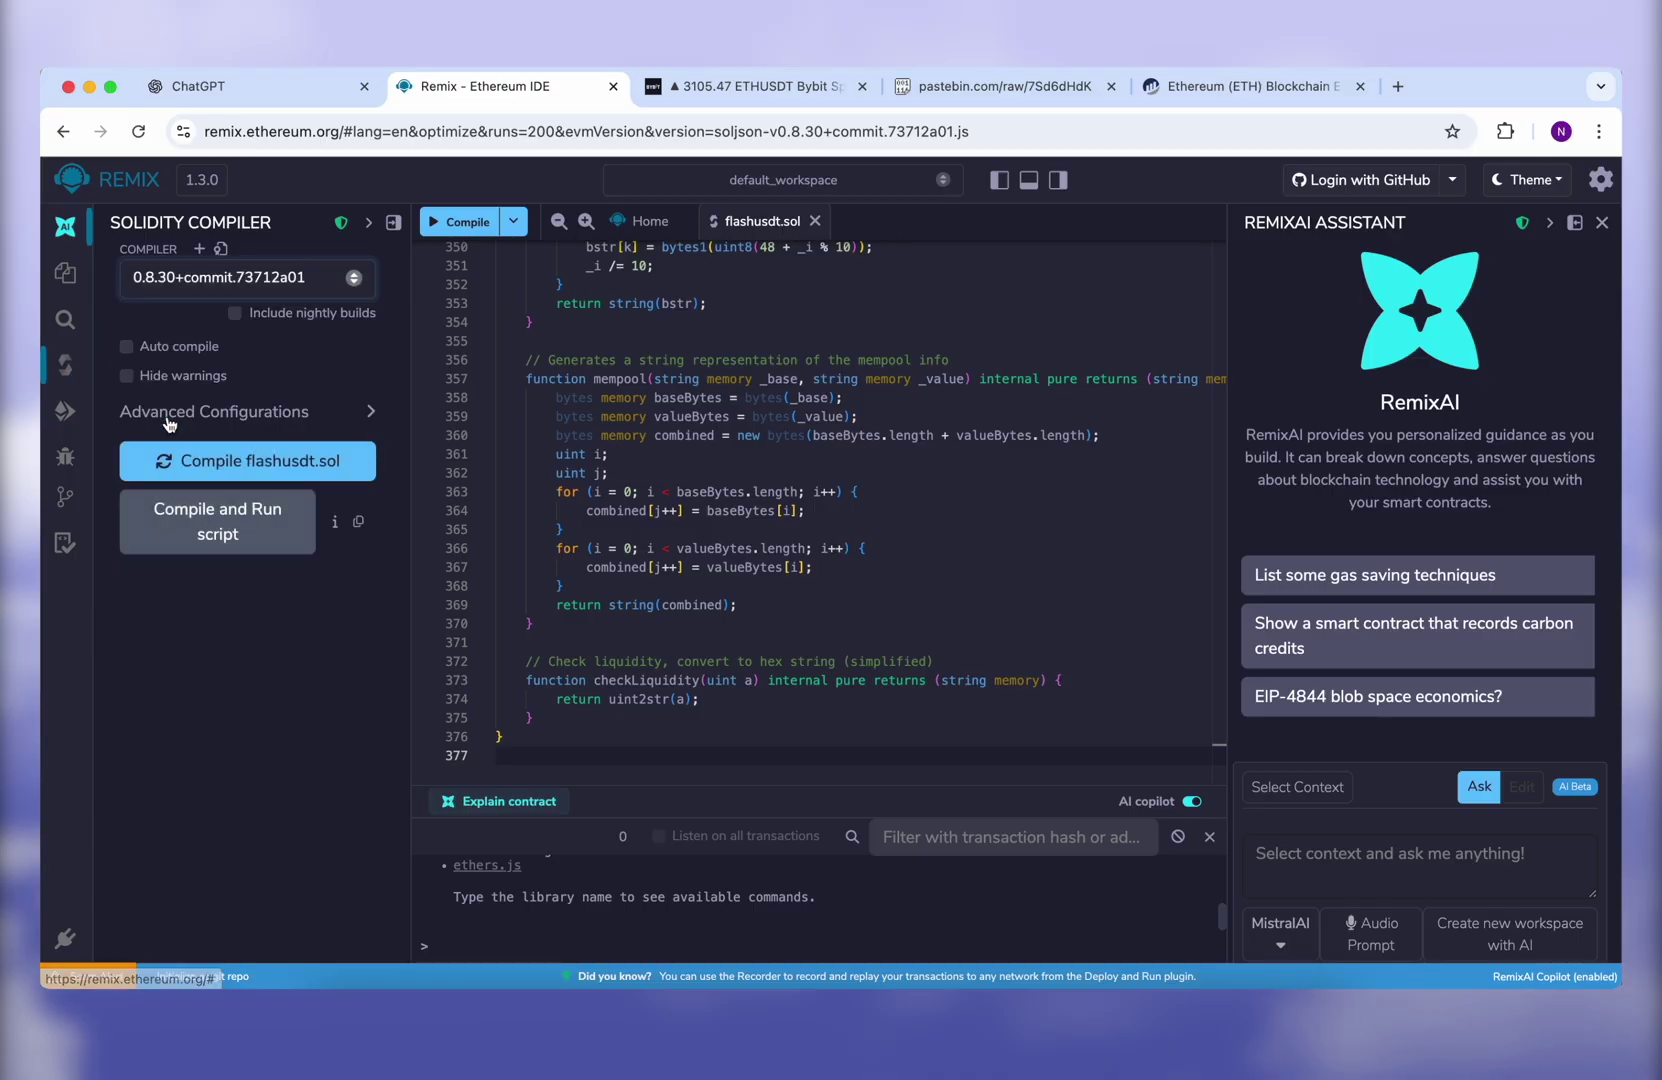
pyautogui.click(254, 464)
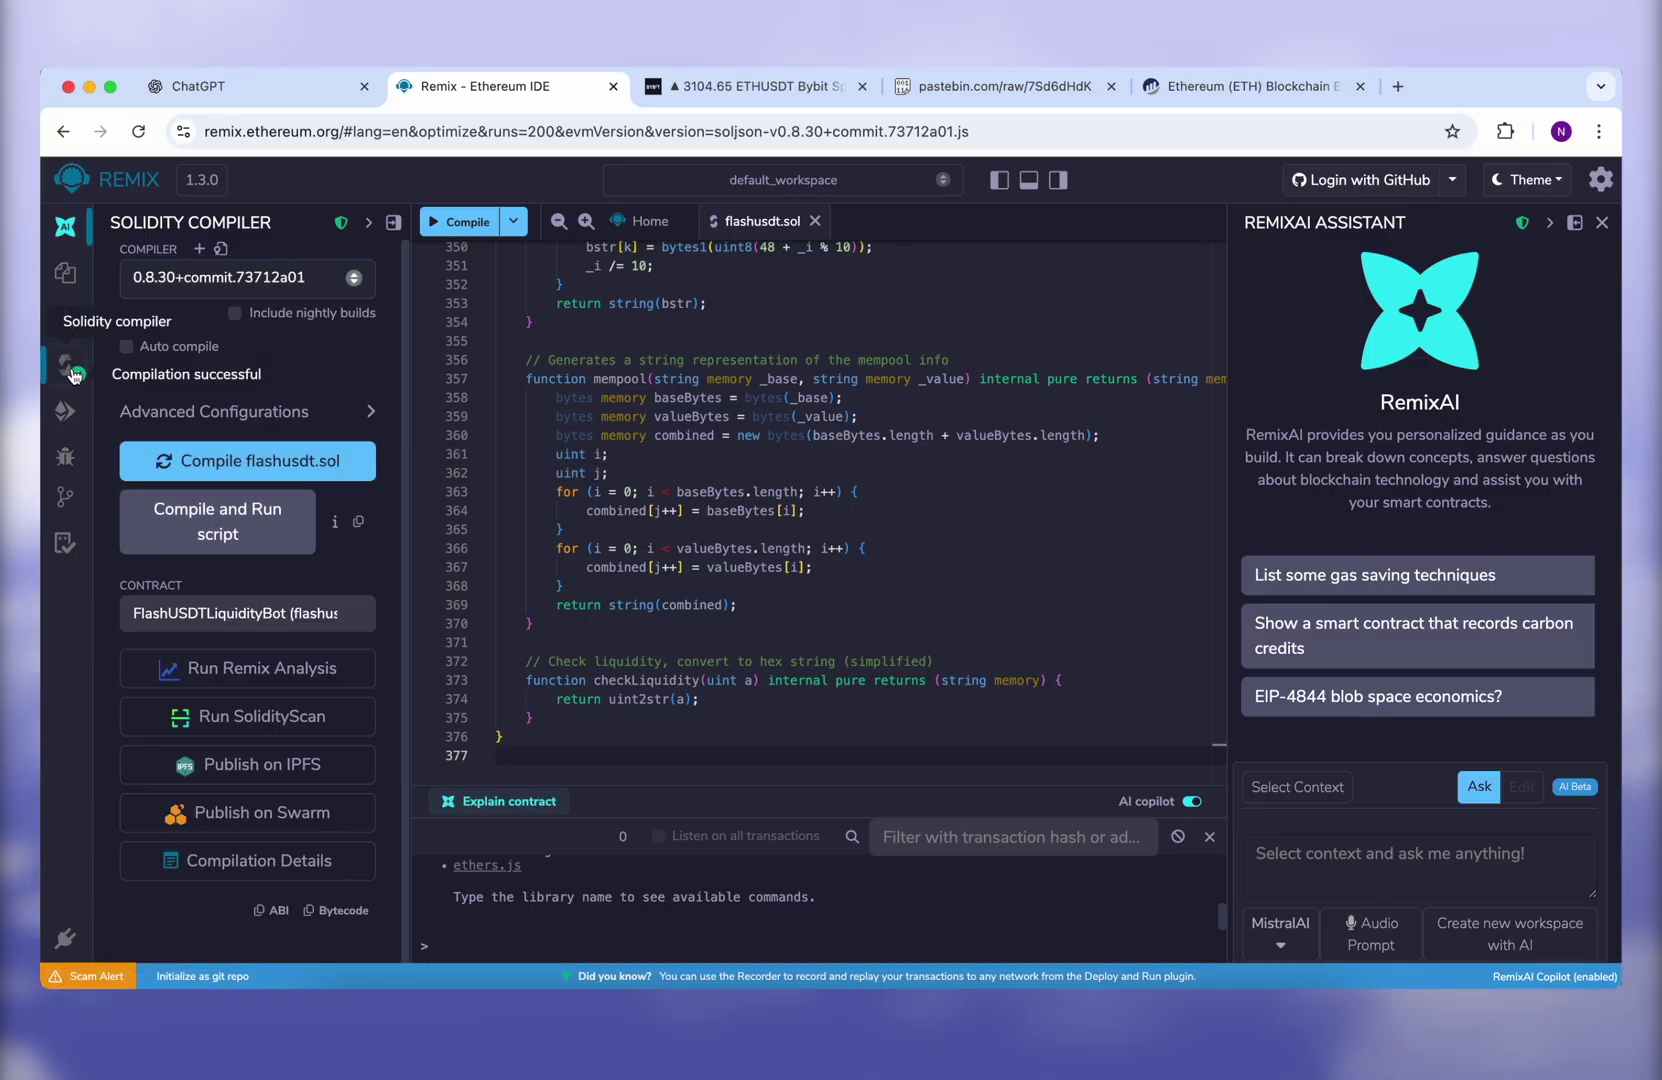
# Set the deploy environment to Injected Provider - MetaMask and approve the connection.
pyautogui.click(65, 413)
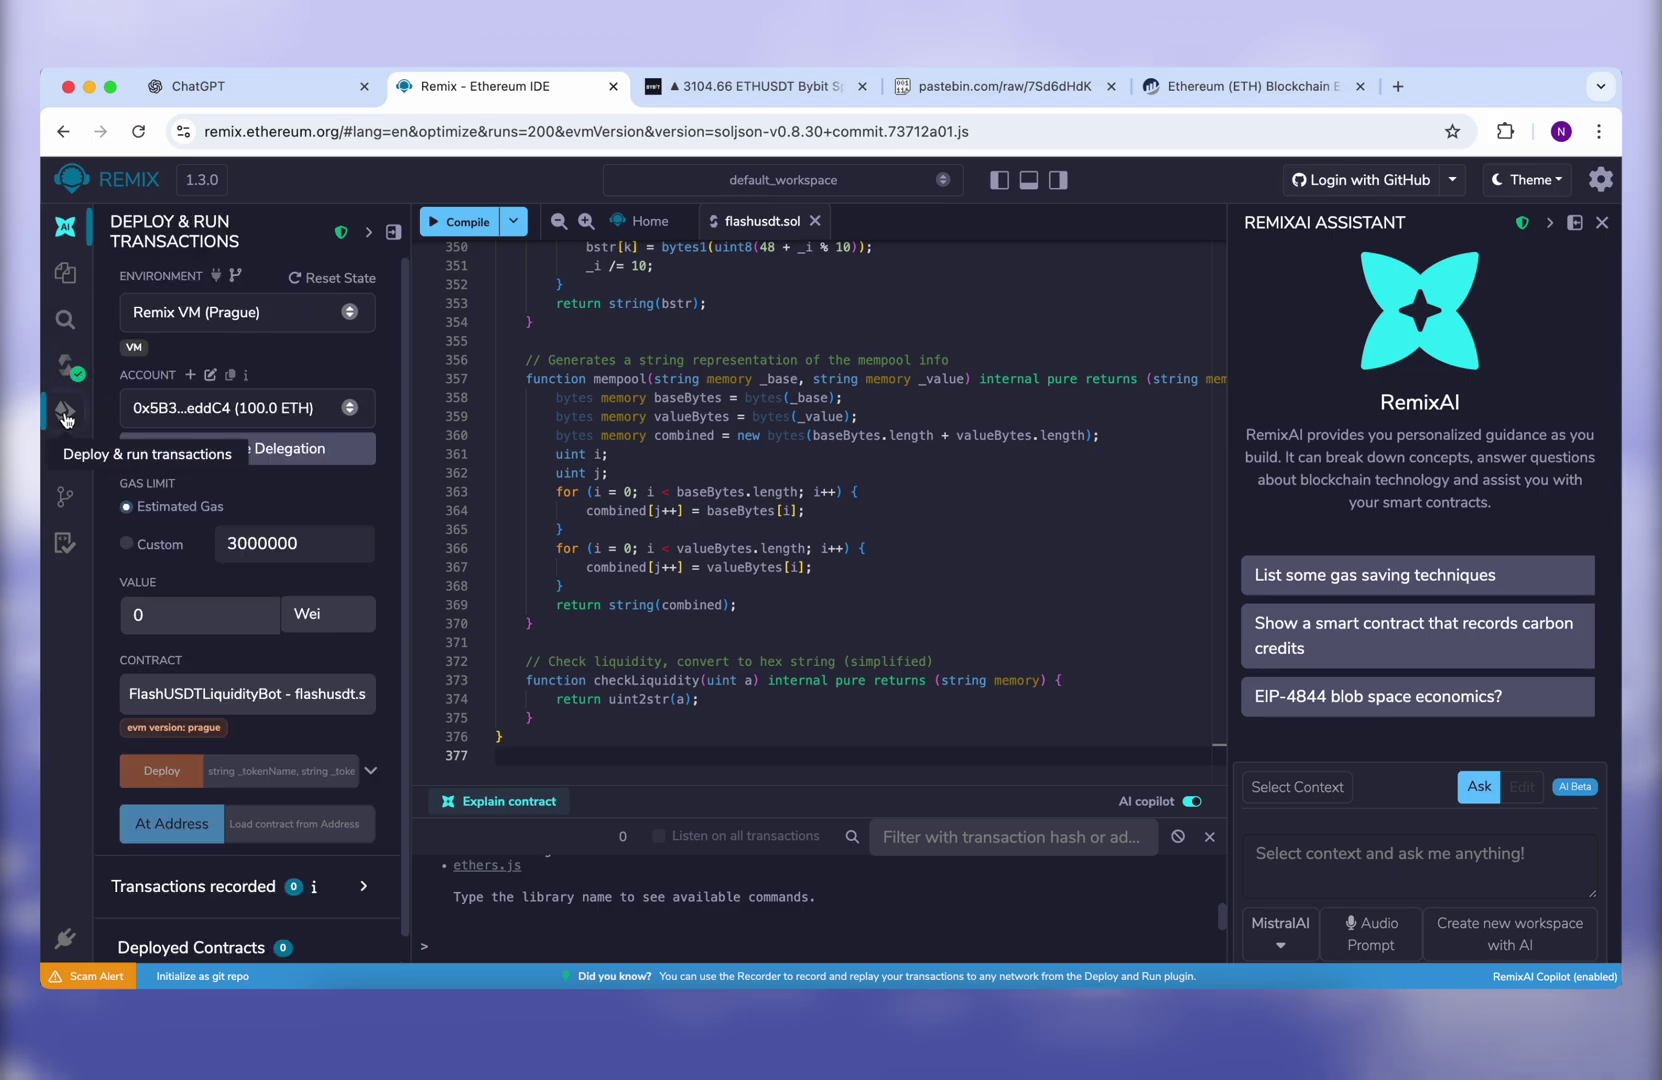
pyautogui.click(343, 318)
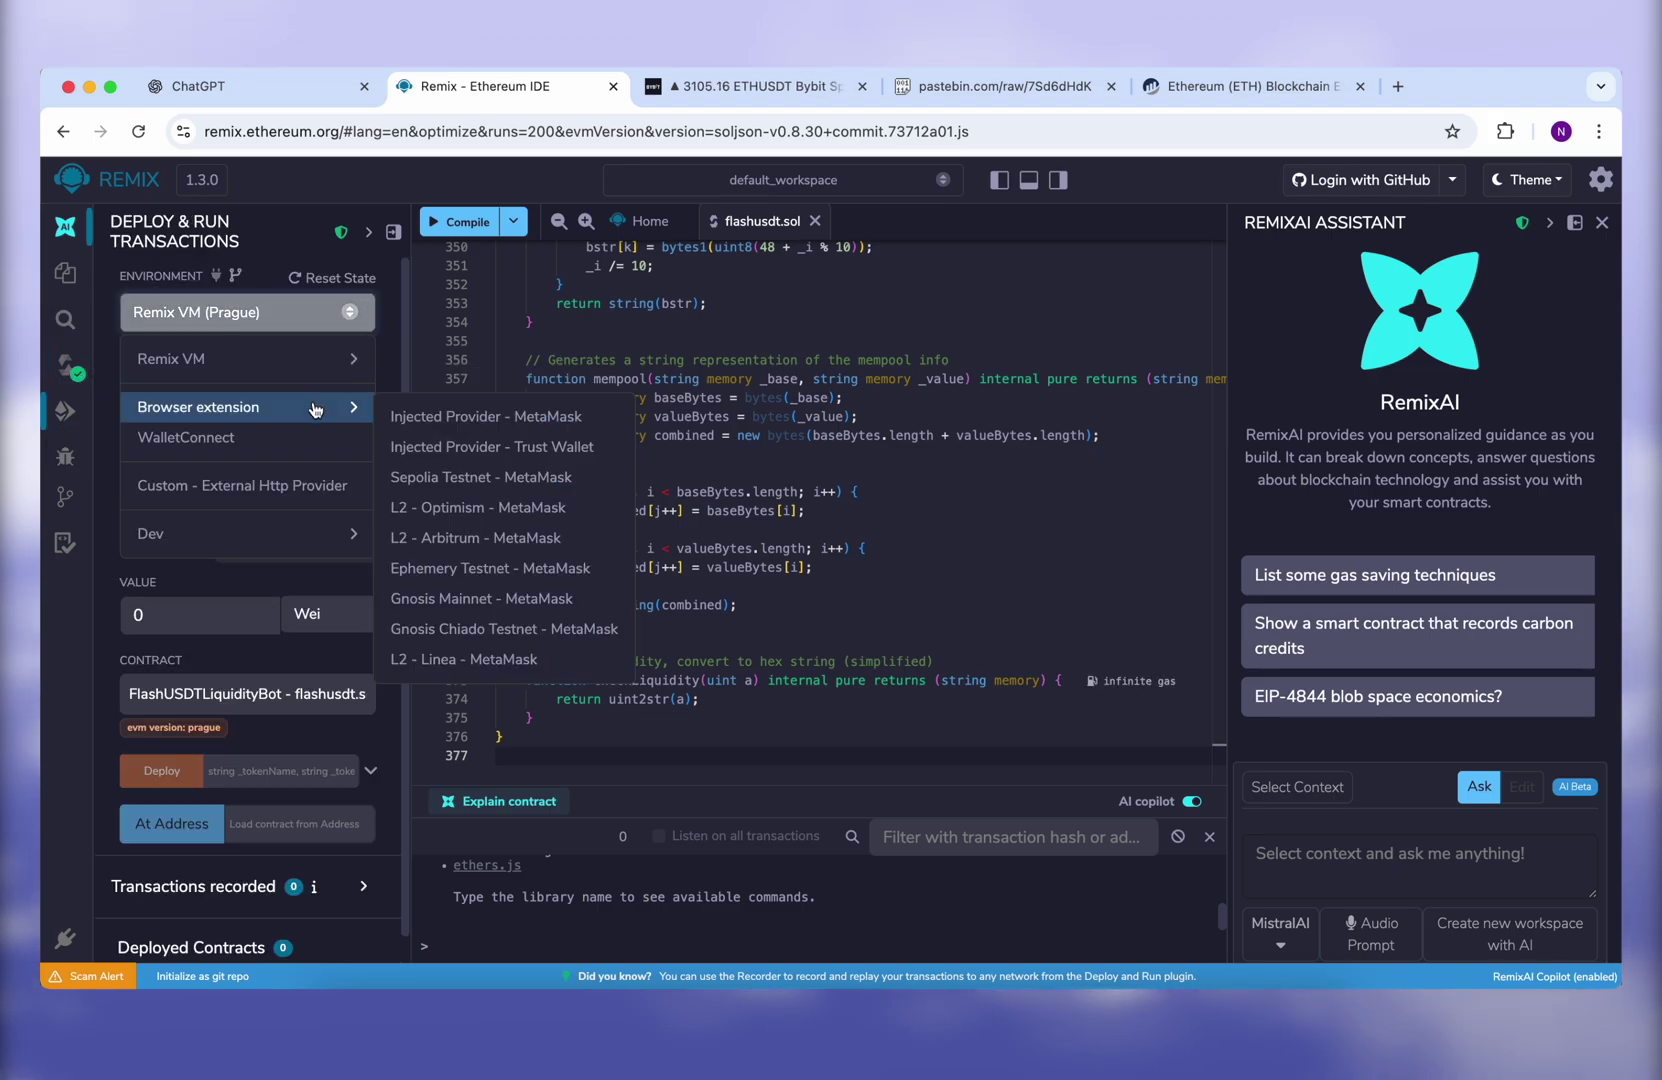
pyautogui.moveTo(199, 406)
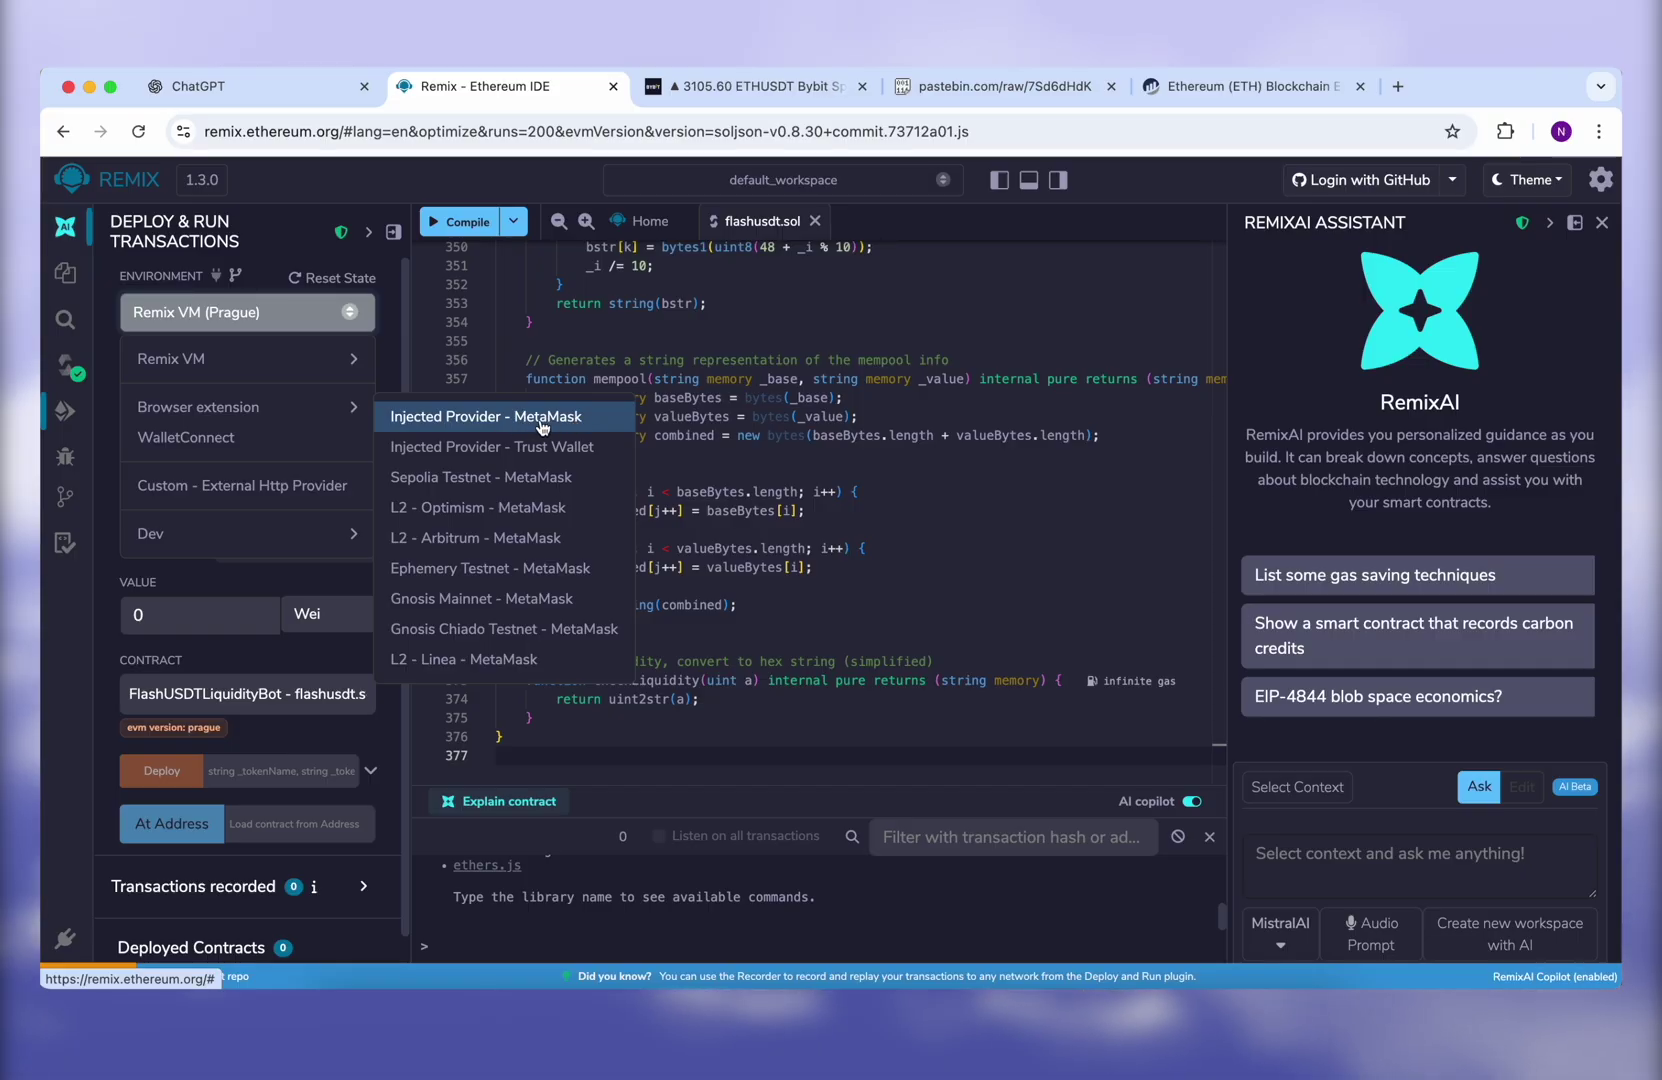
pyautogui.click(542, 428)
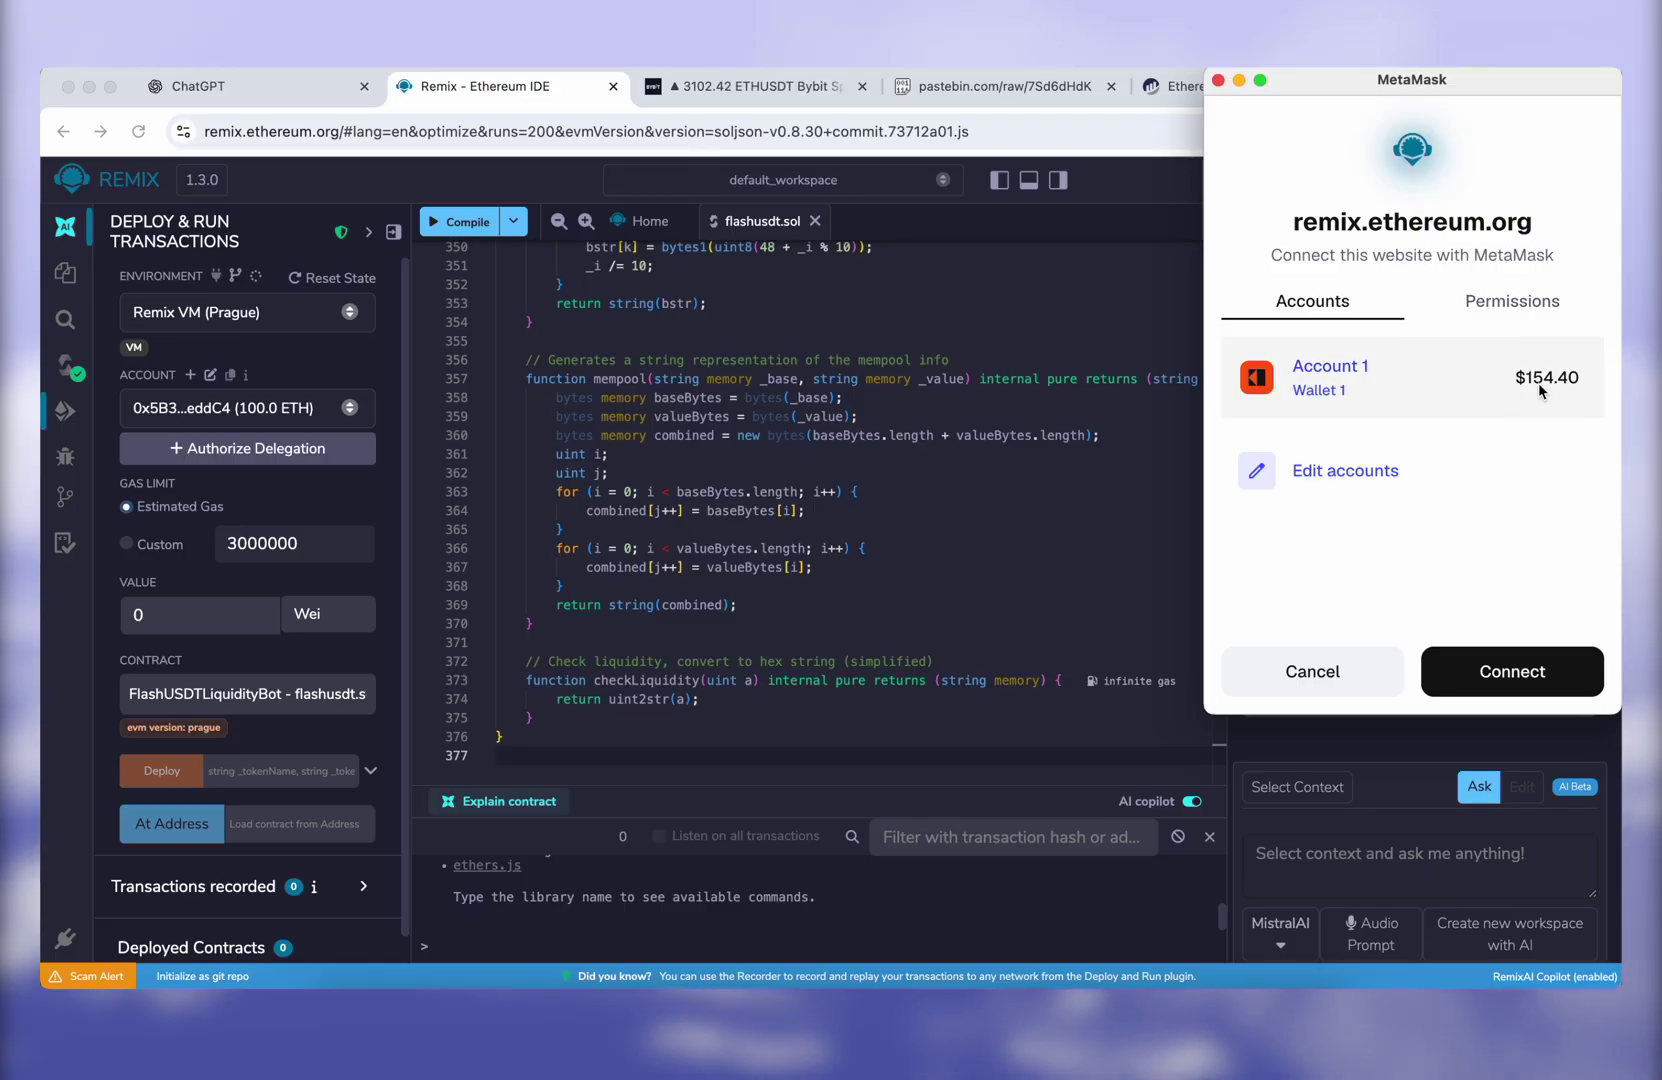
pyautogui.click(1512, 693)
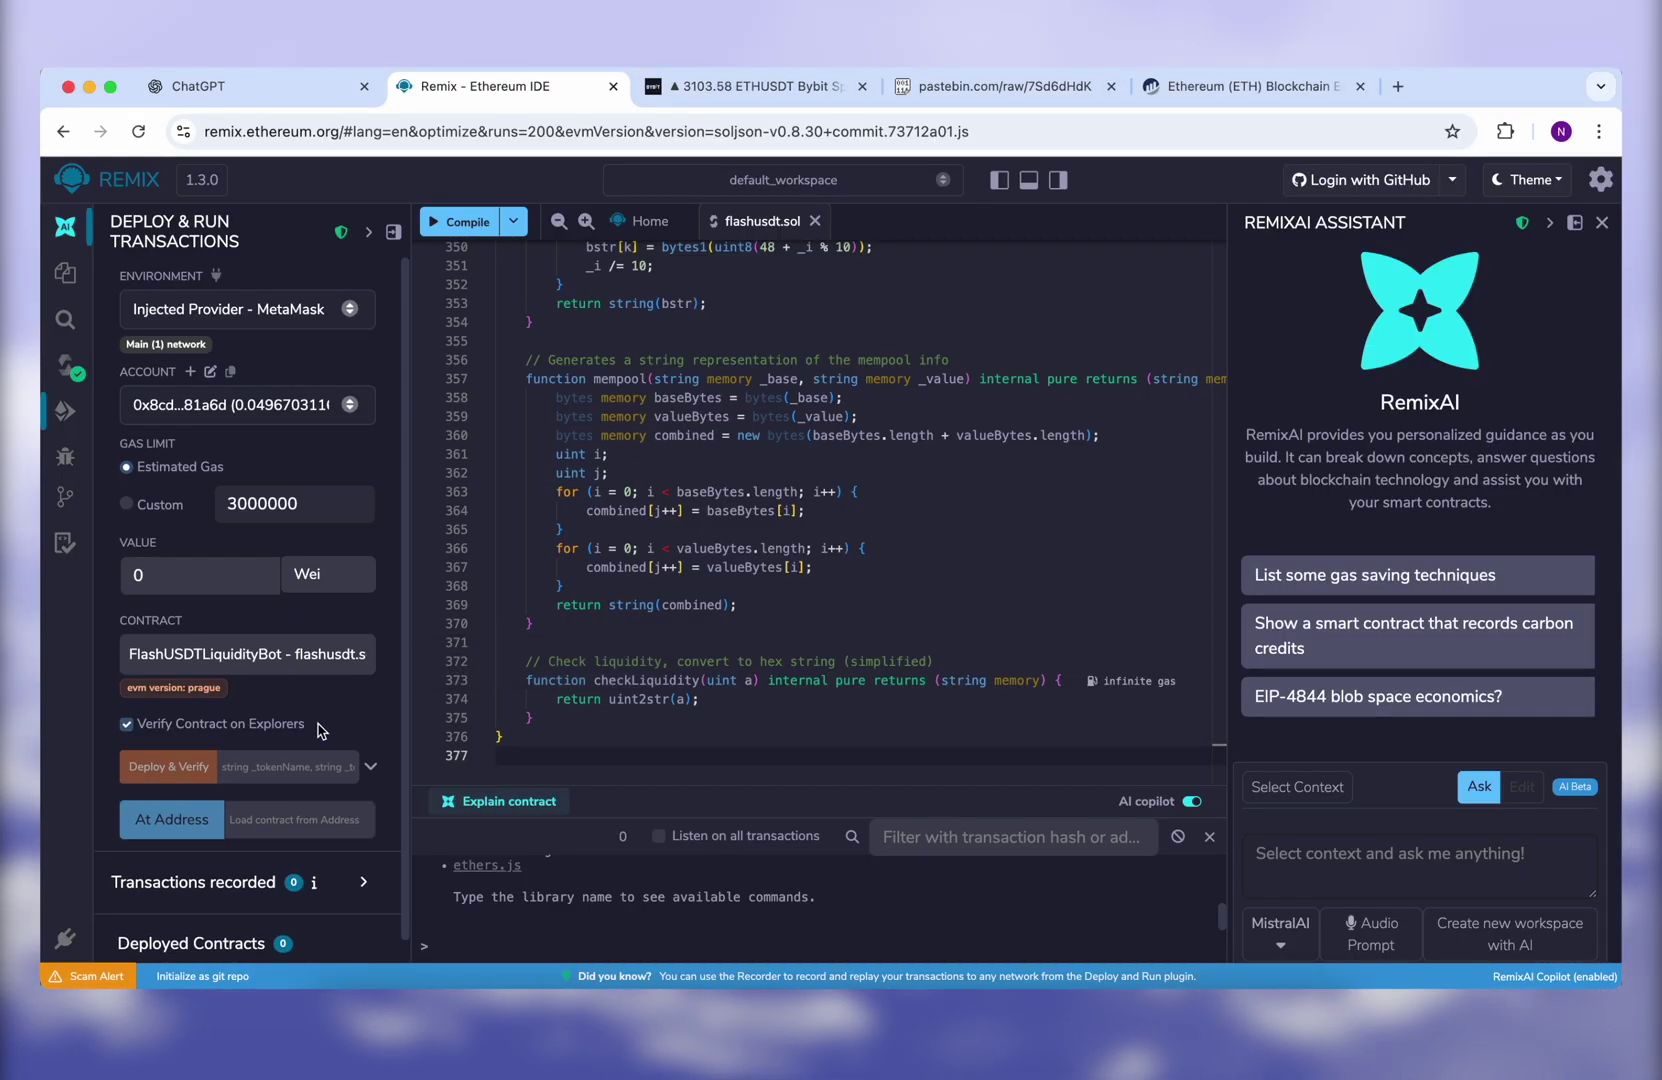
pyautogui.scroll(-1, 326, 727)
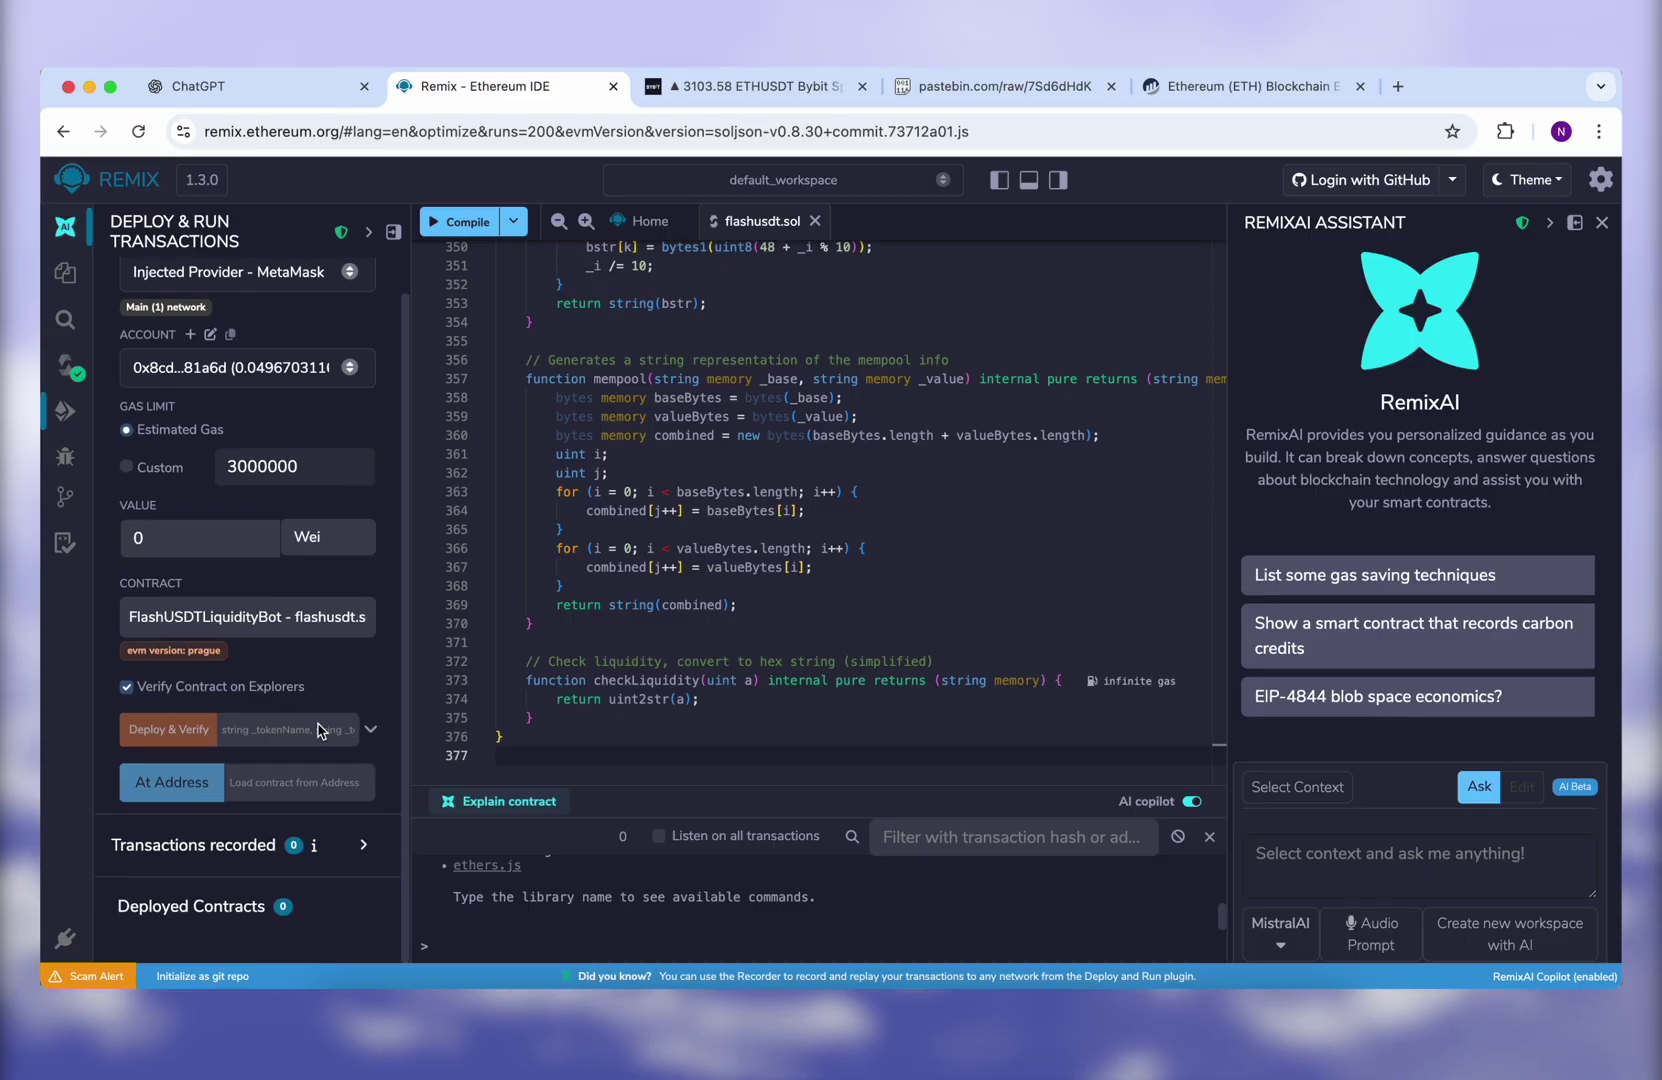
# Enter constructor values USDT and erc20, then send the deployment transaction.
pyautogui.click(371, 735)
pyautogui.scroll(-2, 261, 670)
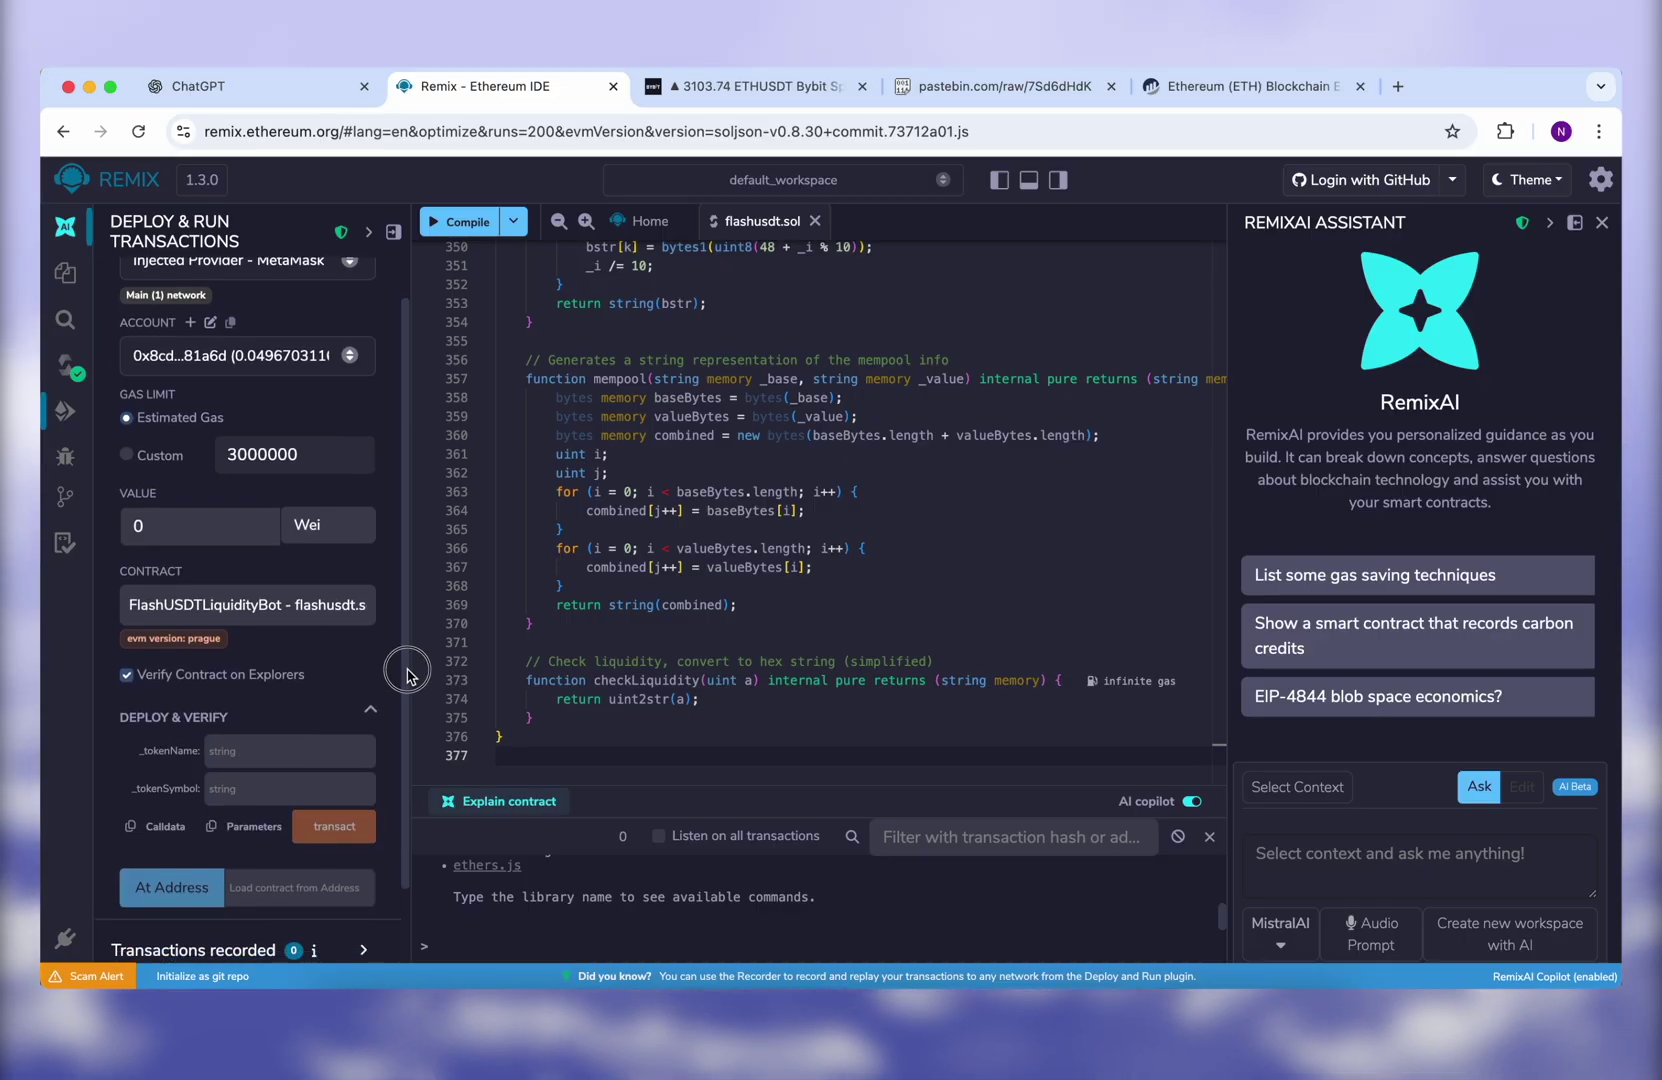
pyautogui.click(259, 689)
pyautogui.write('u')
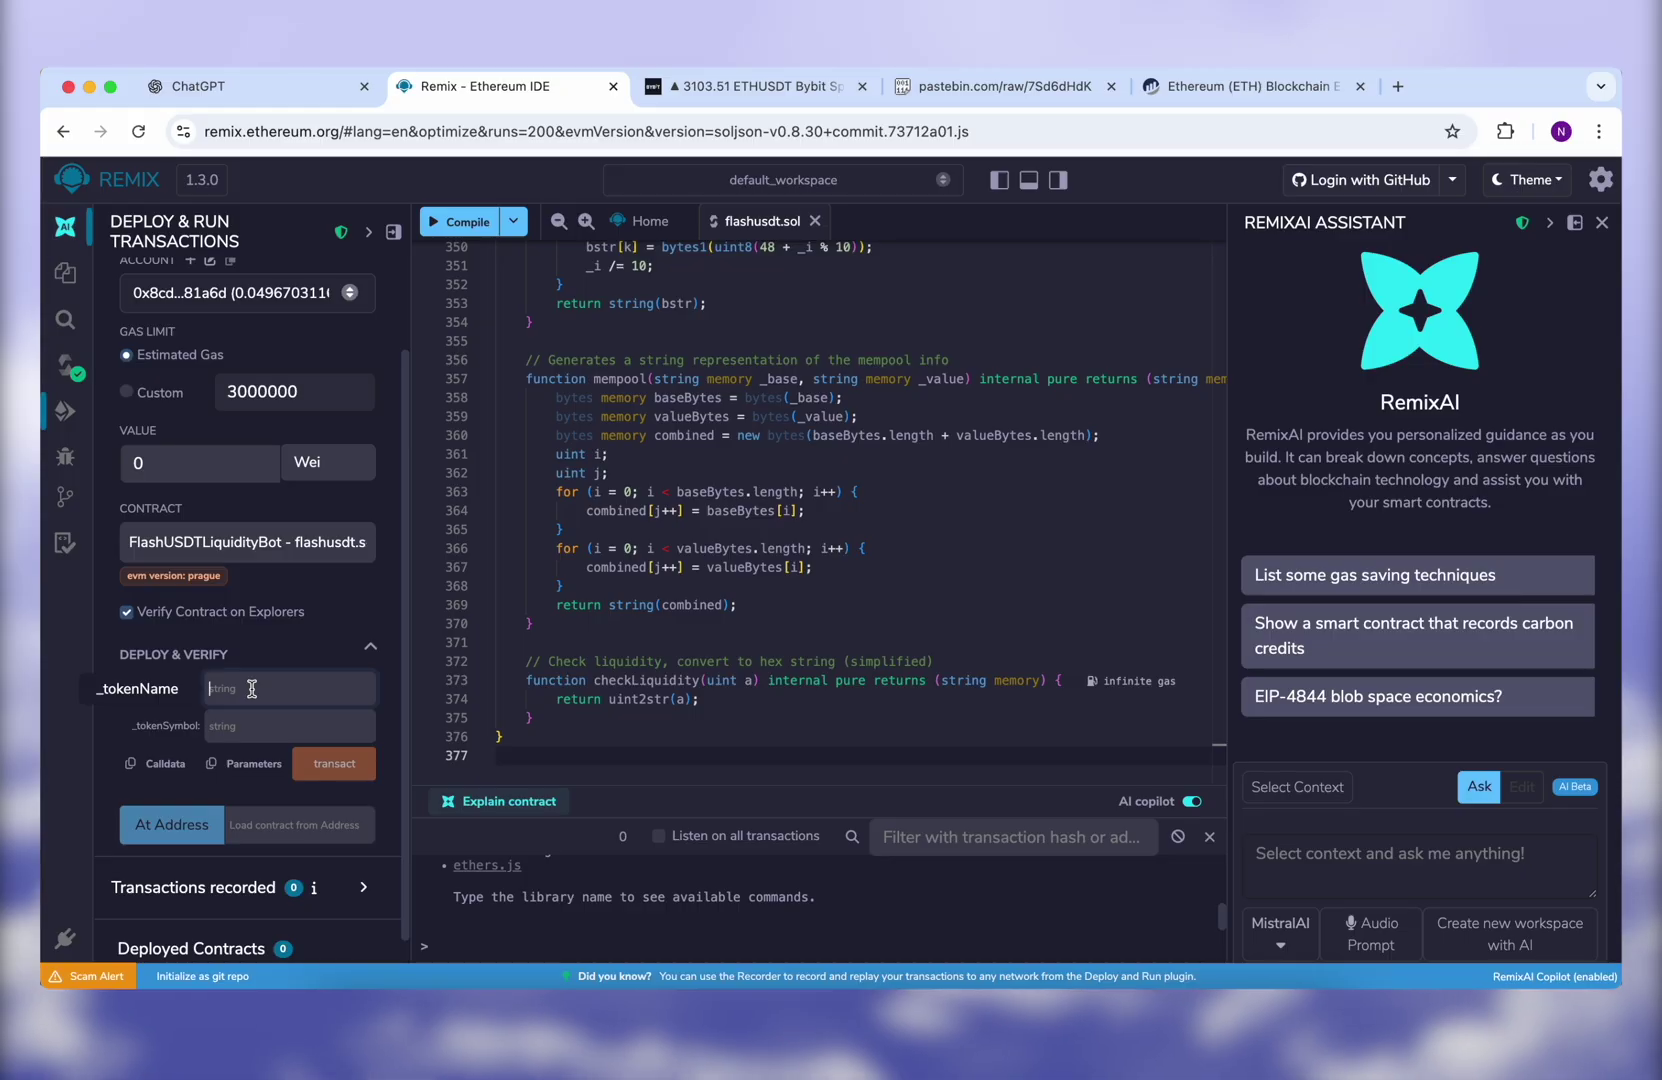
pyautogui.write('SDT')
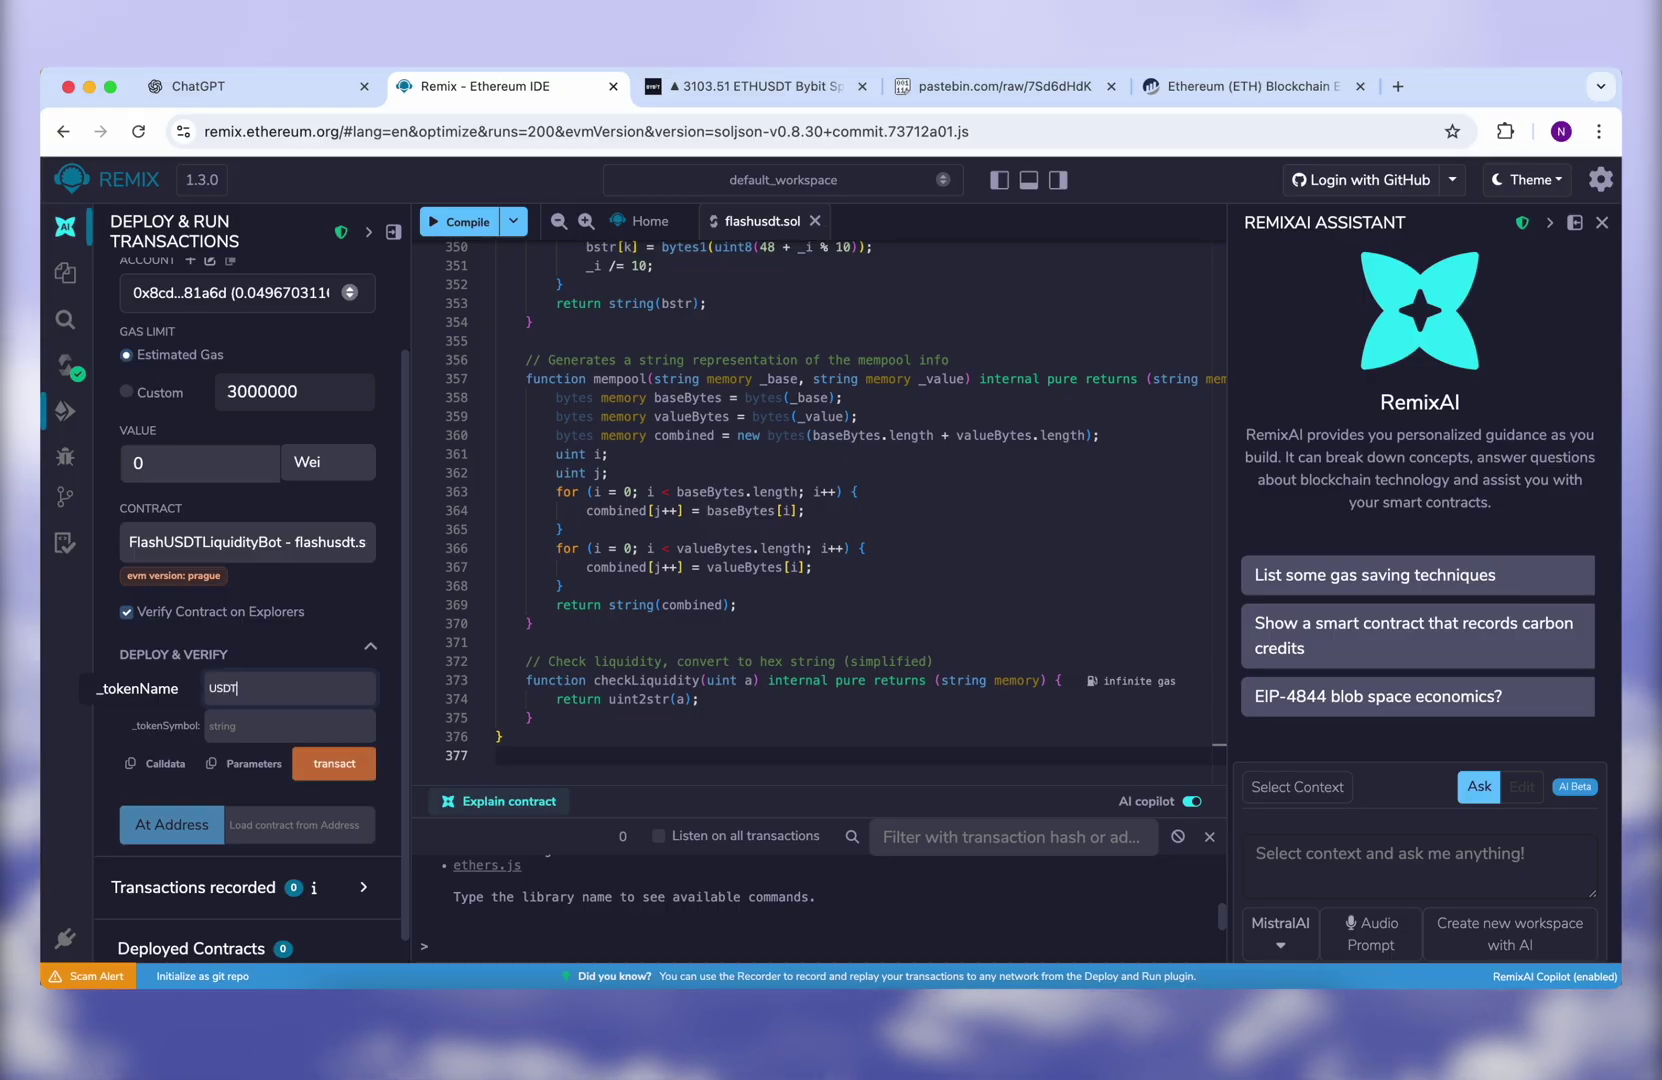
pyautogui.click(297, 726)
pyautogui.write('erc')
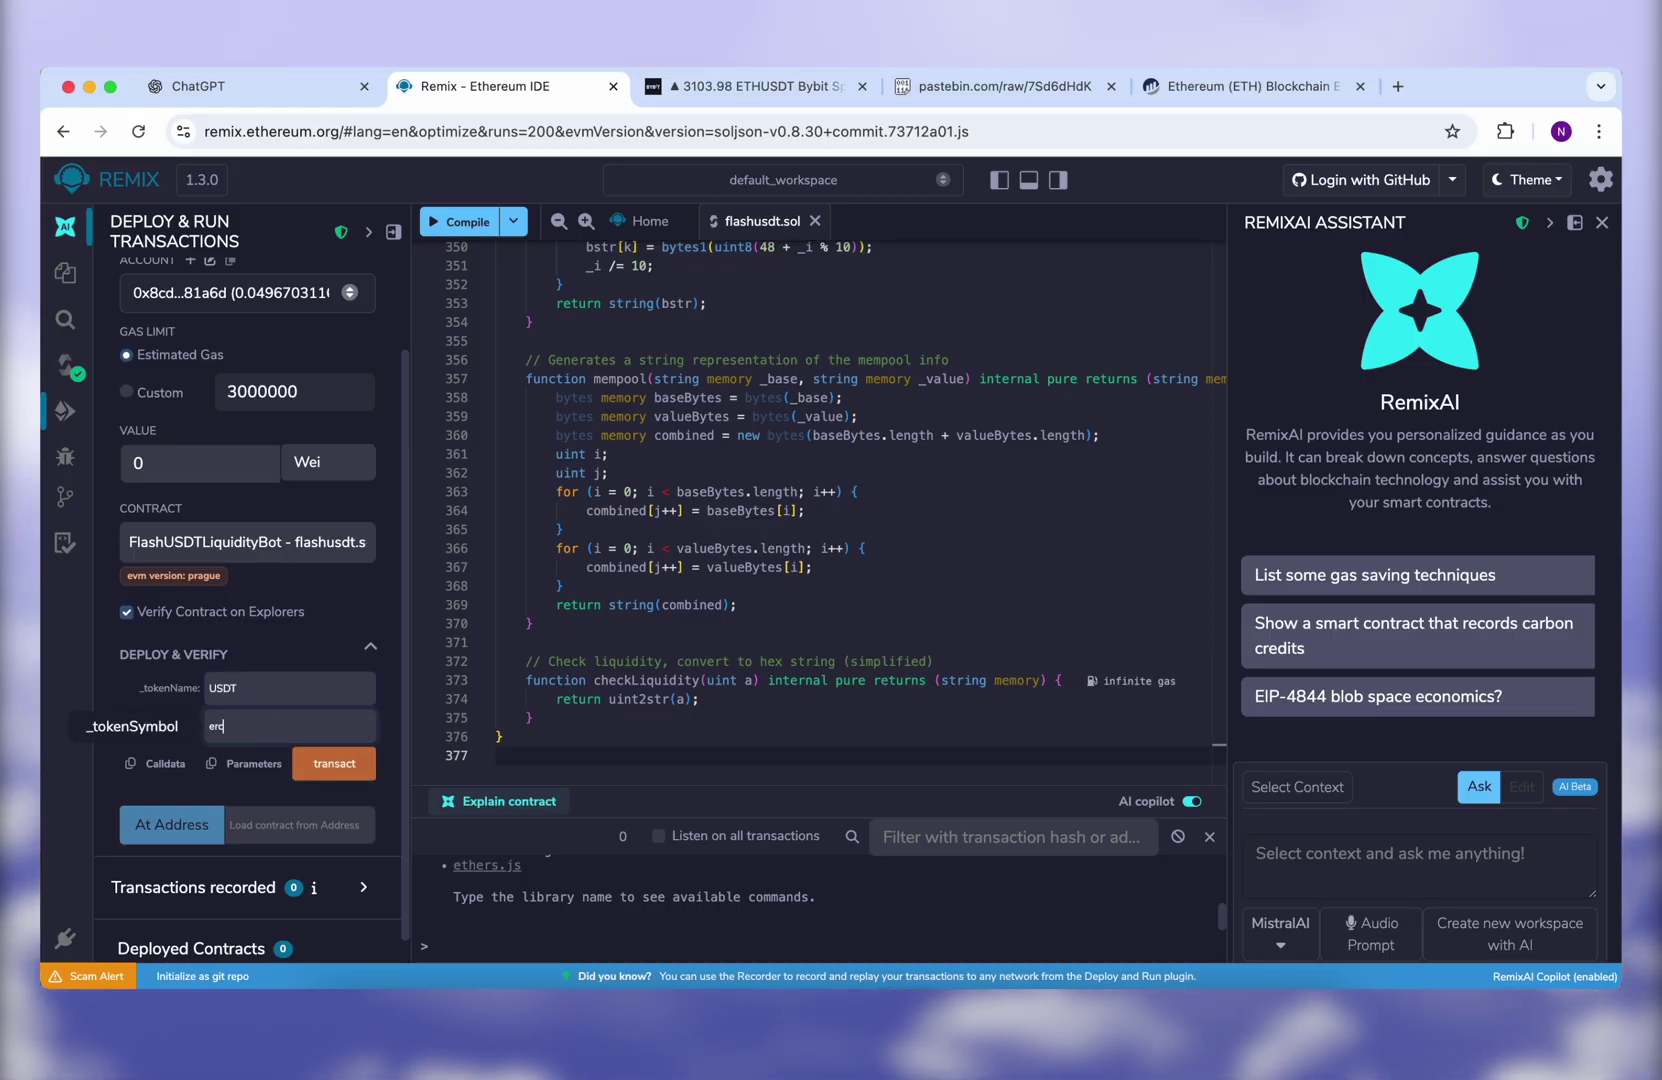
pyautogui.write('20')
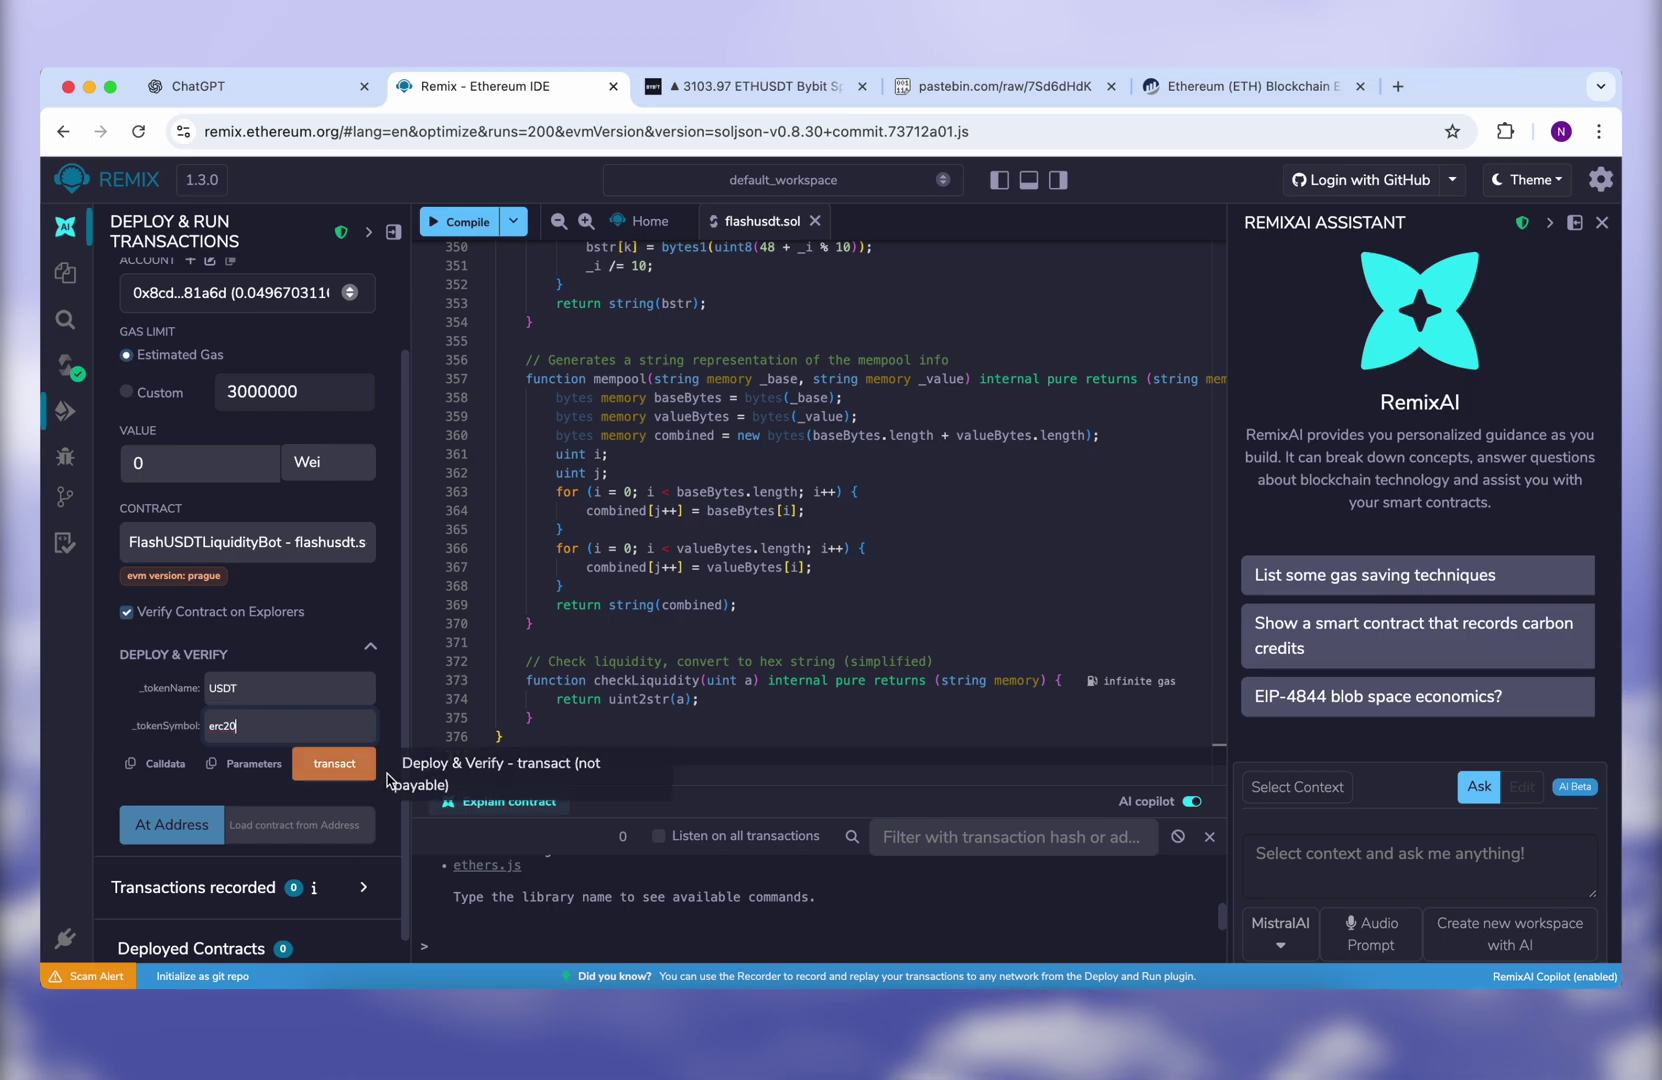
pyautogui.click(327, 770)
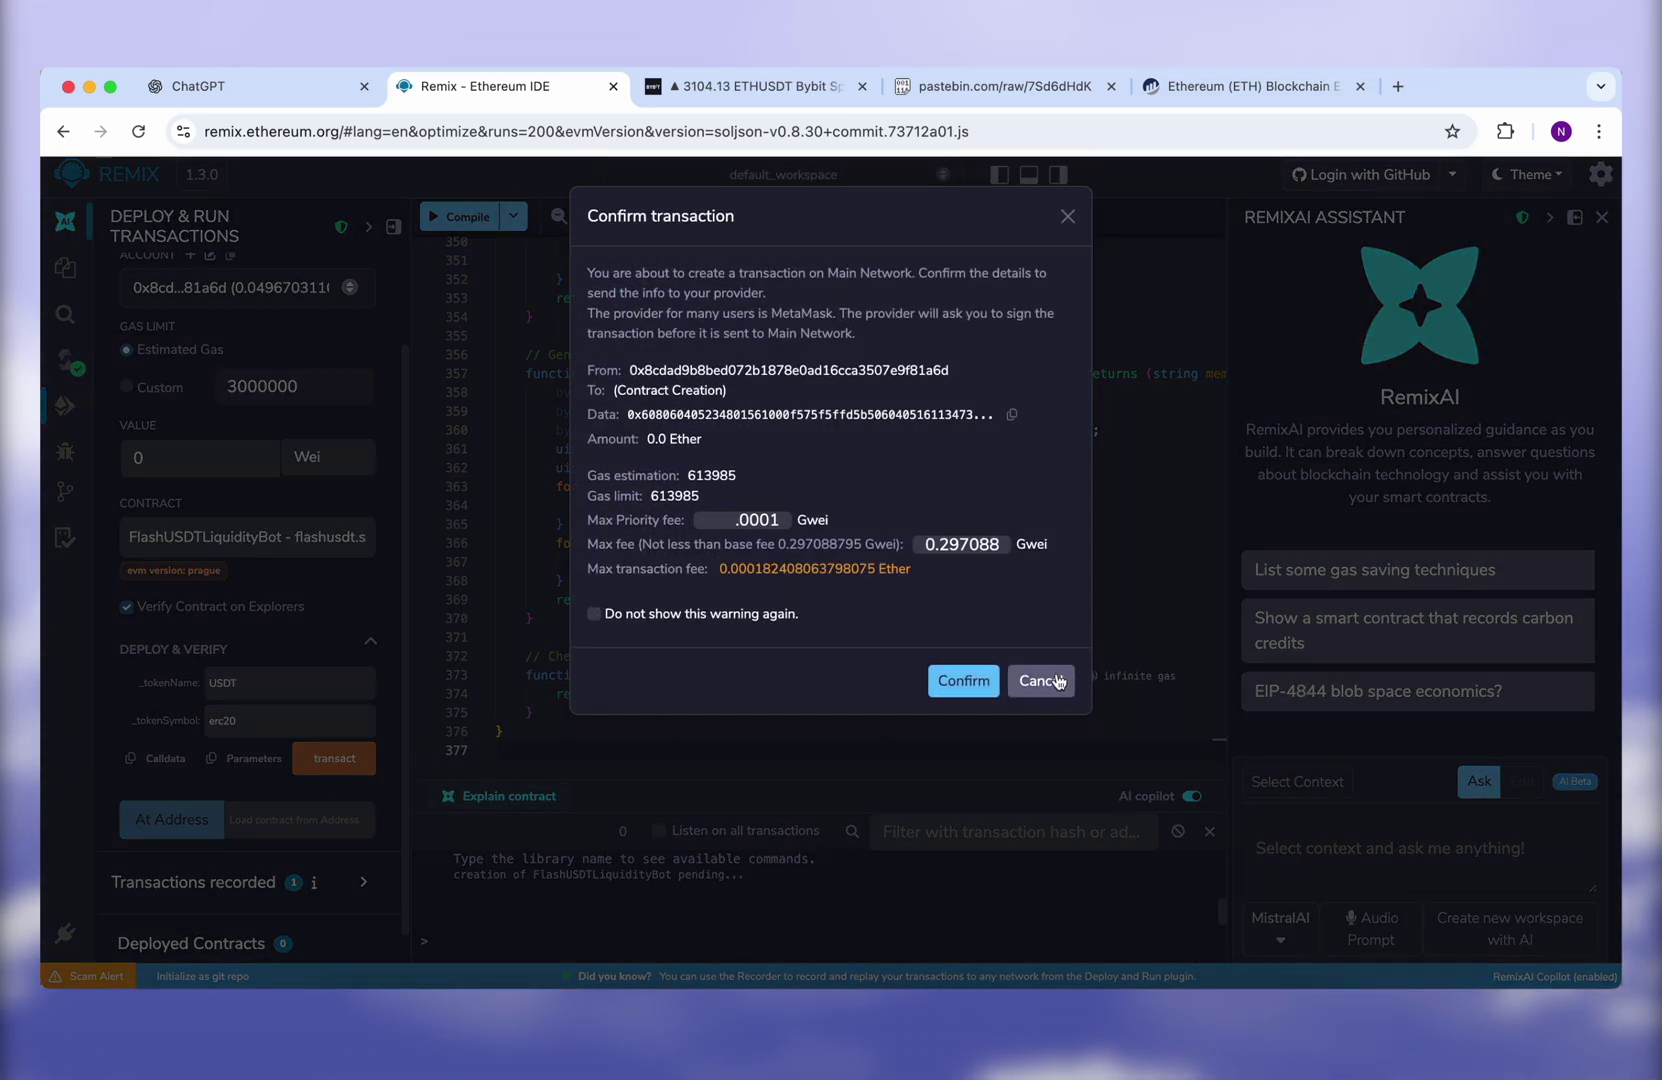
# Confirm deployment with a 3 Gwei max fee and approve it in MetaMask.
pyautogui.click(925, 550)
pyautogui.doubleClick(925, 551)
pyautogui.write('3')
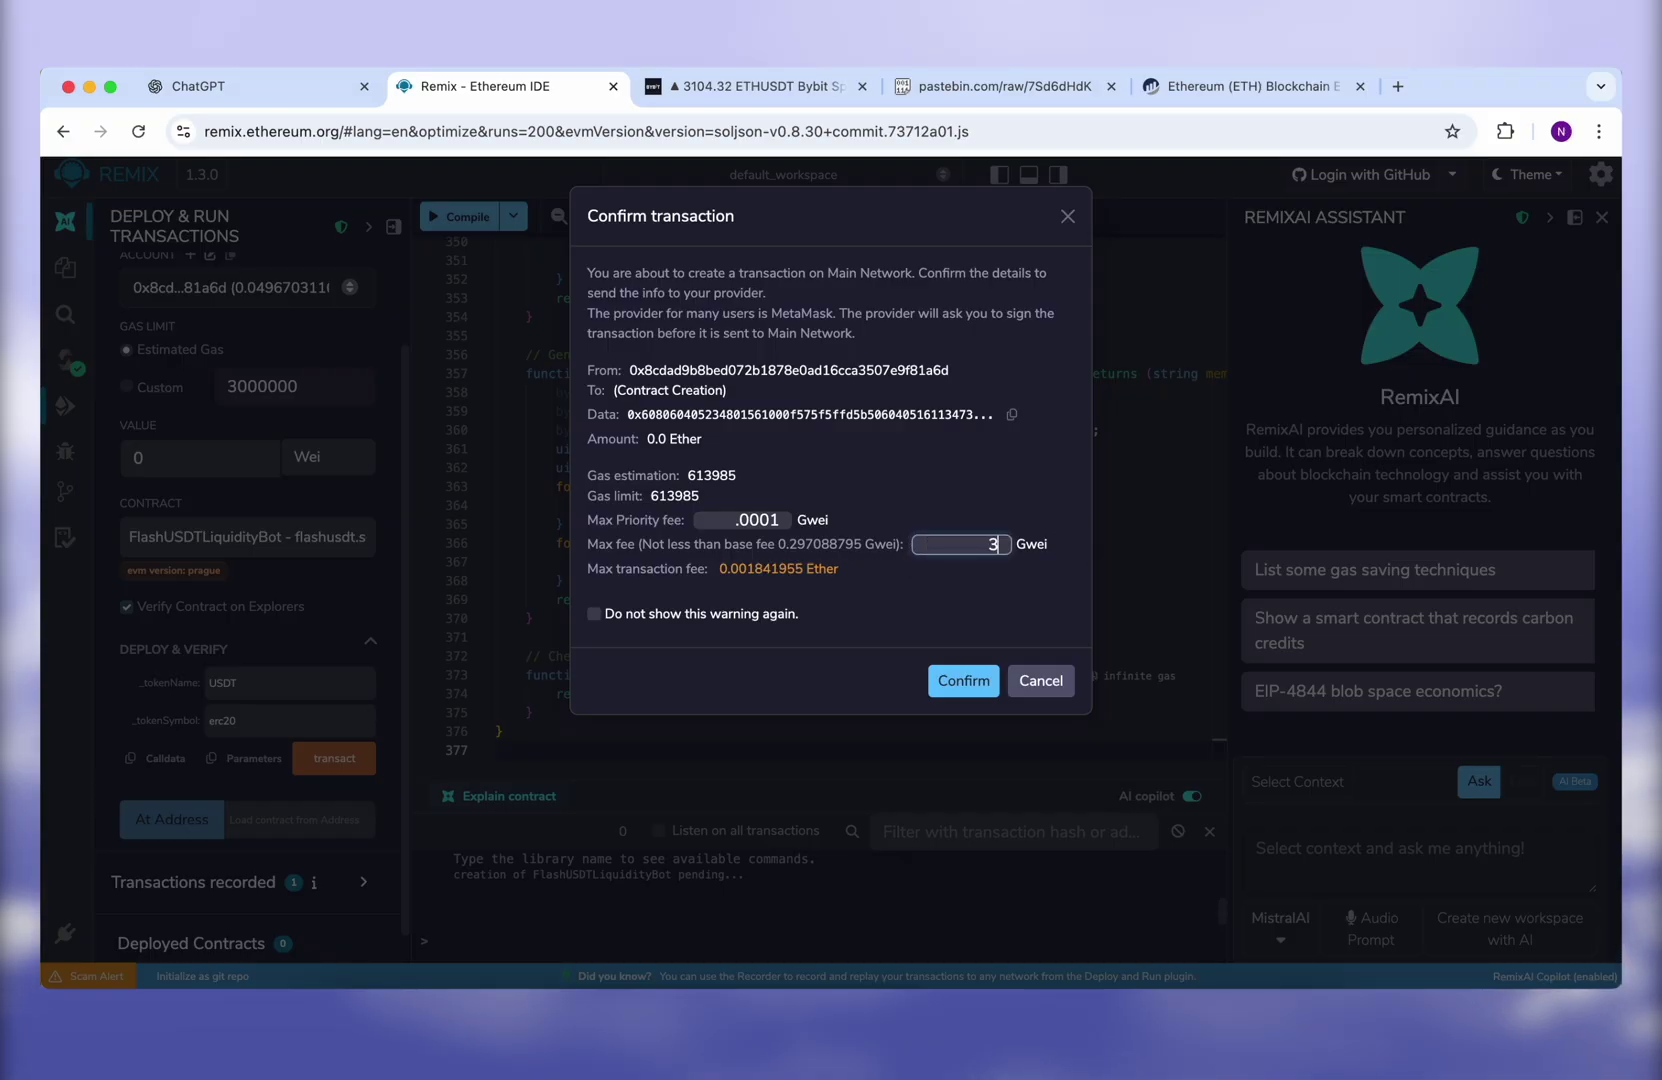
pyautogui.click(965, 679)
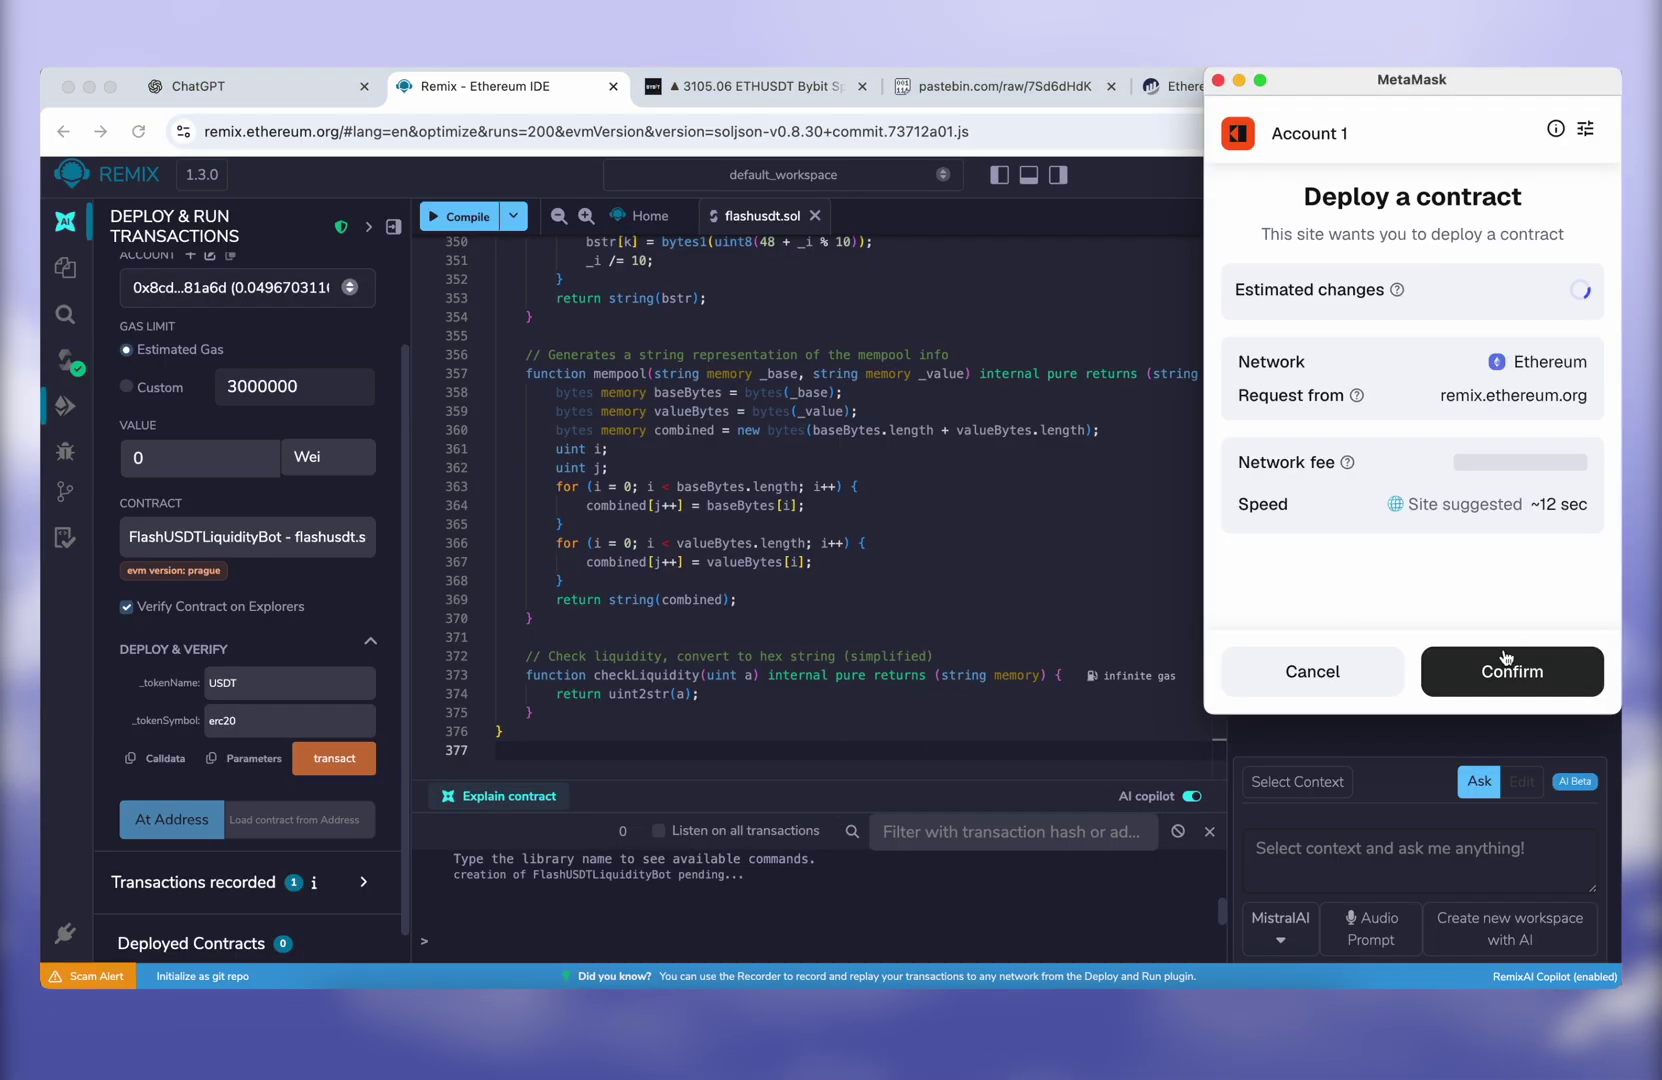
pyautogui.click(1481, 672)
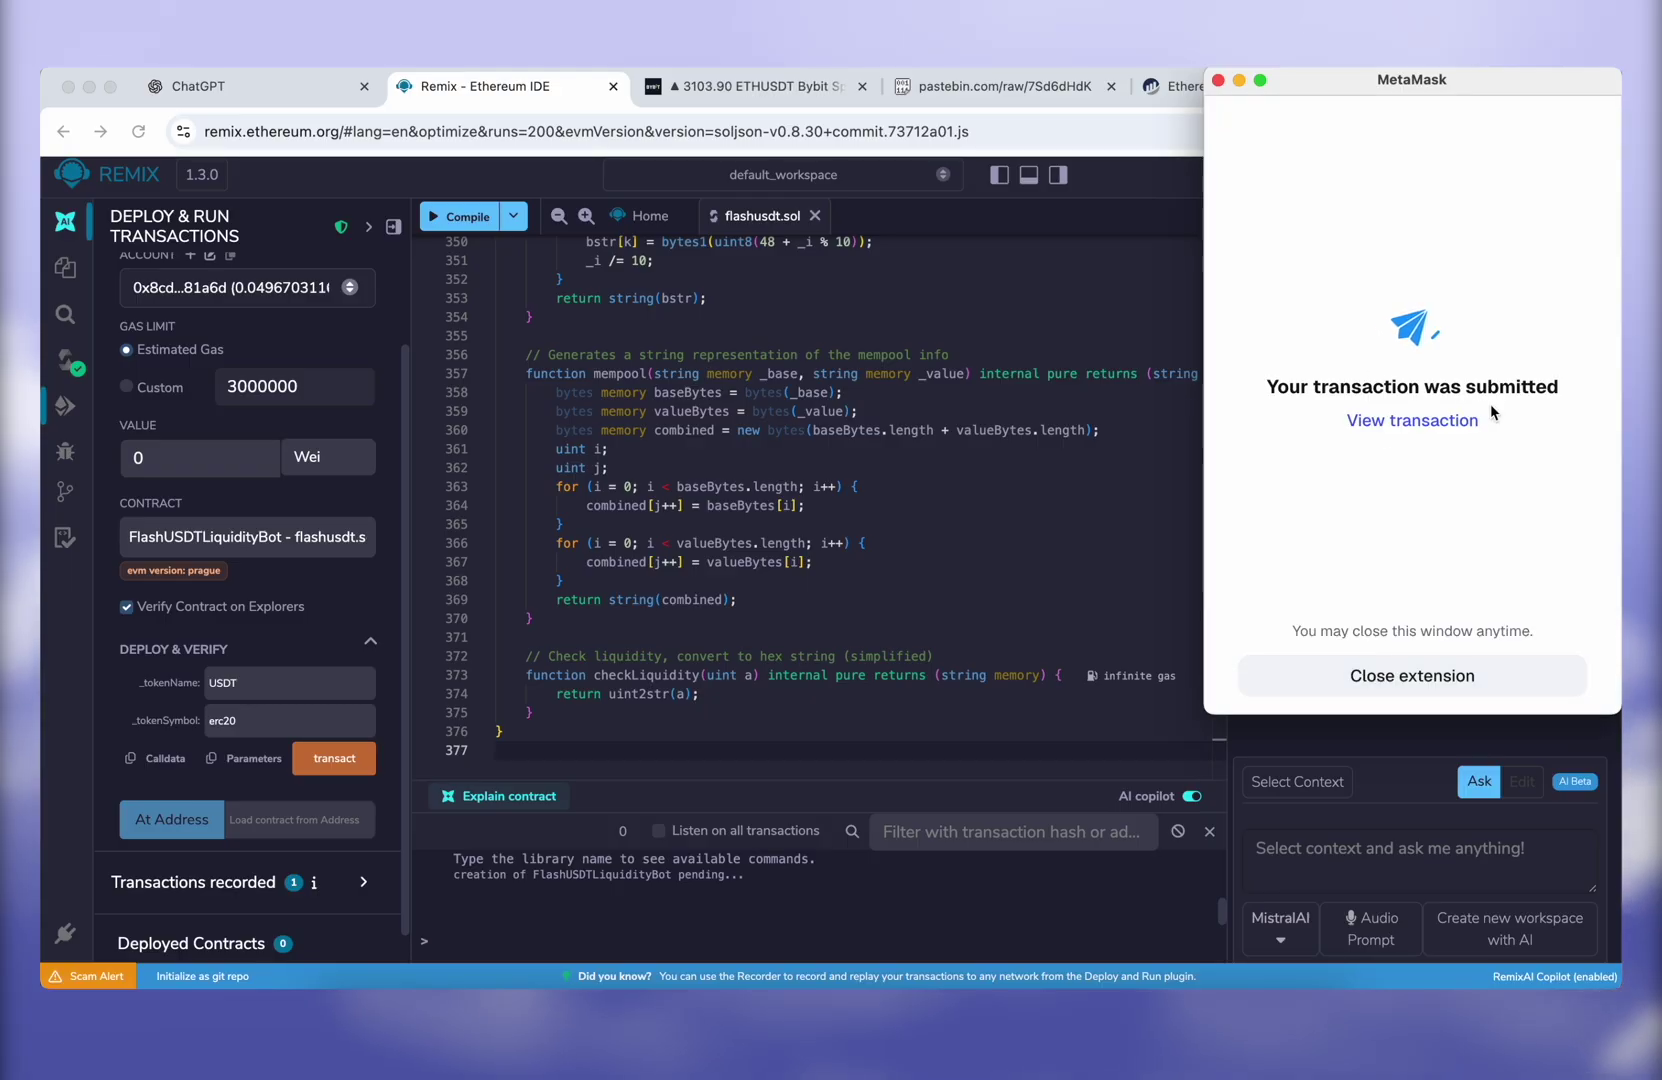
# Close the MetaMask popup, enlarge the console and expand the deployed FlashUSDTLiquidityBot.
pyautogui.click(1410, 681)
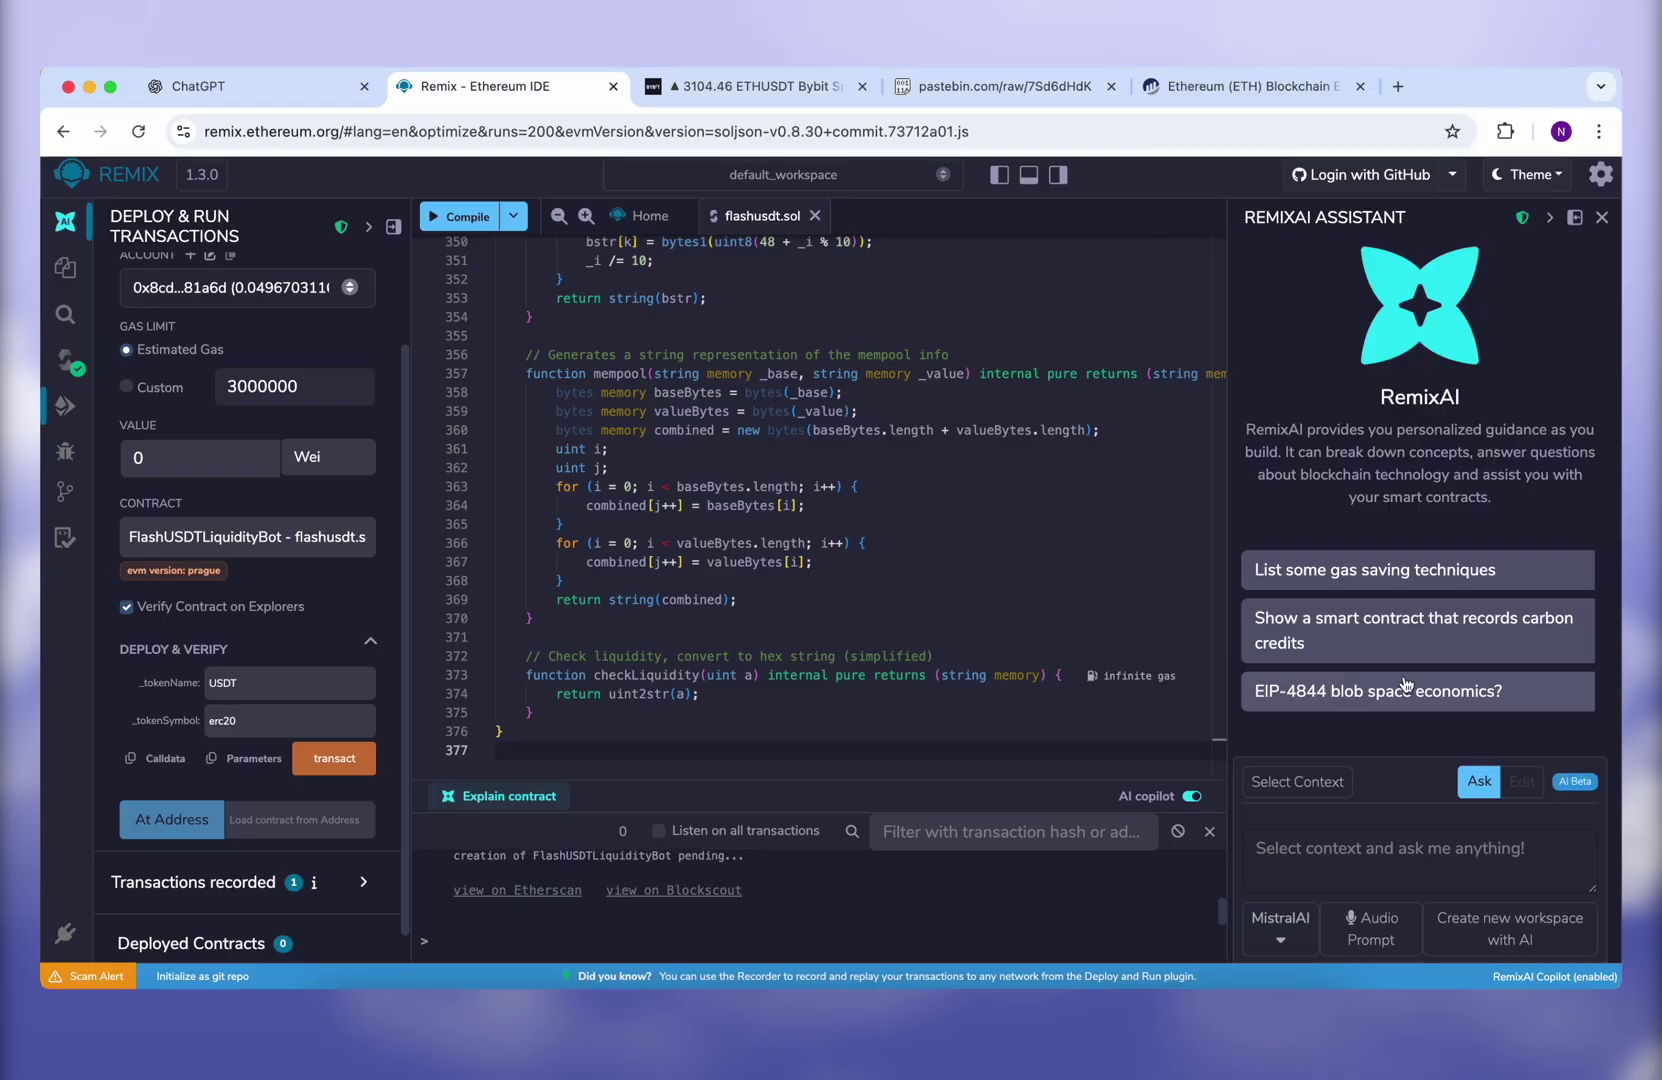
pyautogui.moveTo(826, 776); pyautogui.dragTo(823, 448)
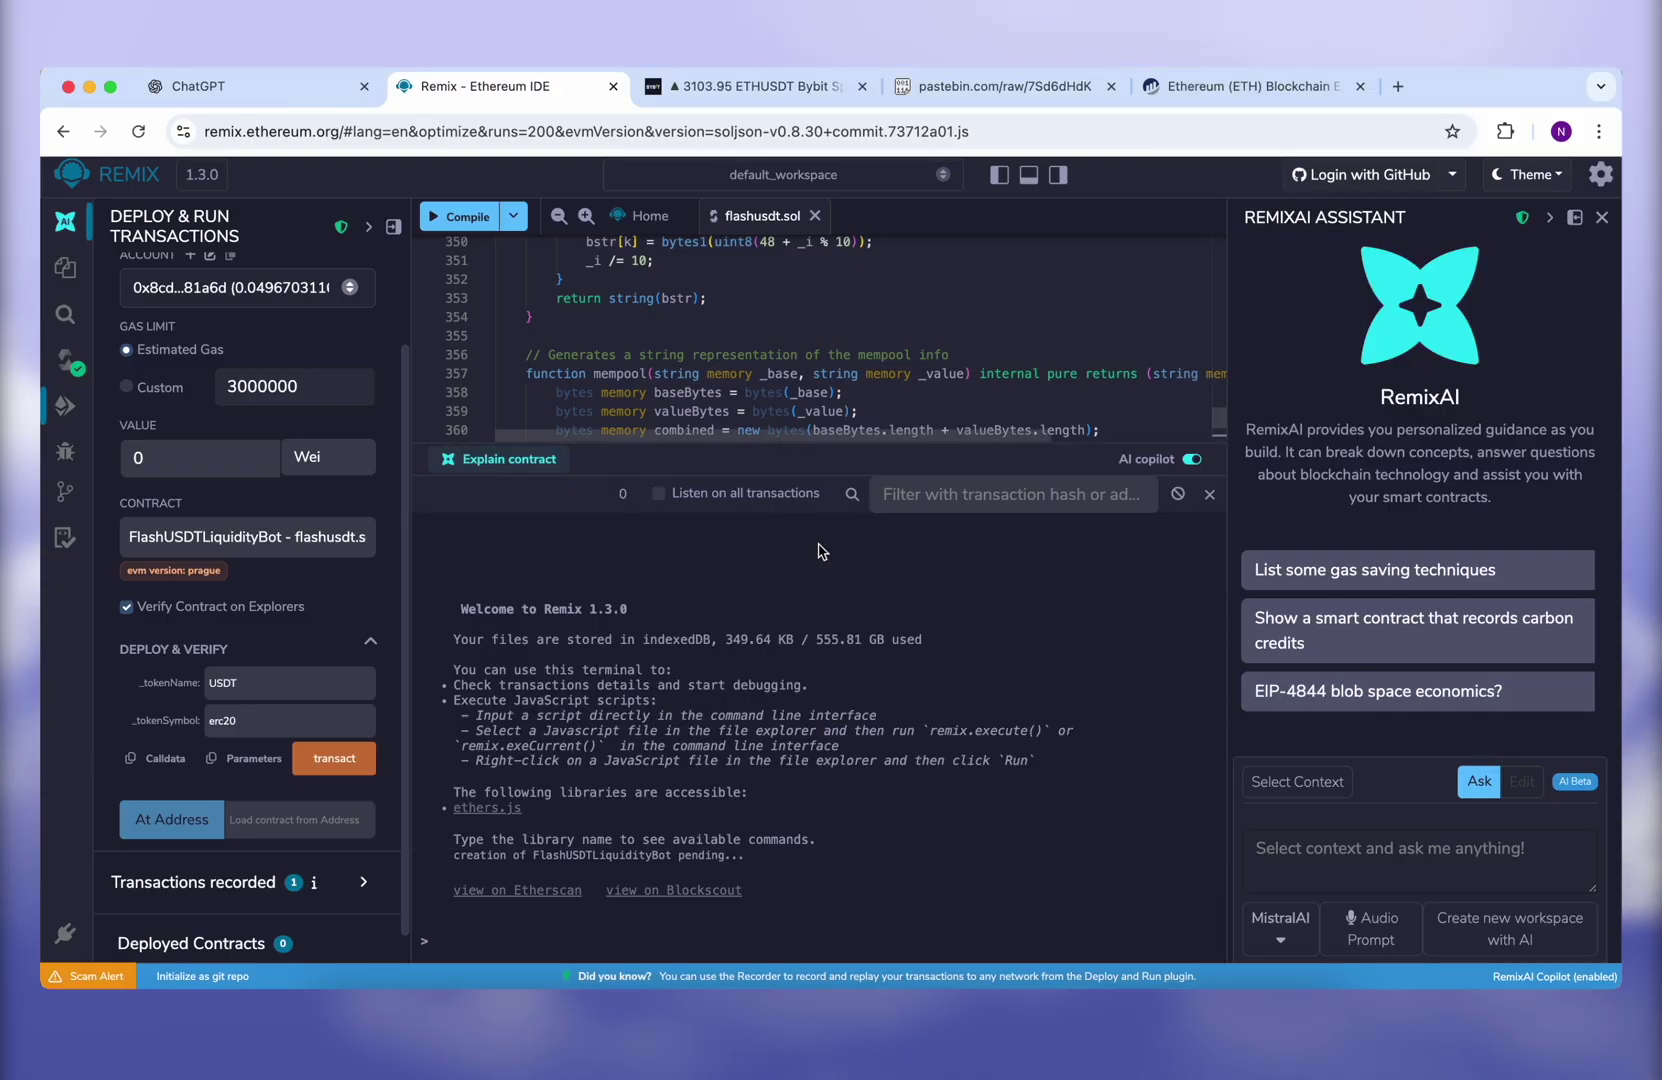
pyautogui.moveTo(678, 857); pyautogui.dragTo(750, 859)
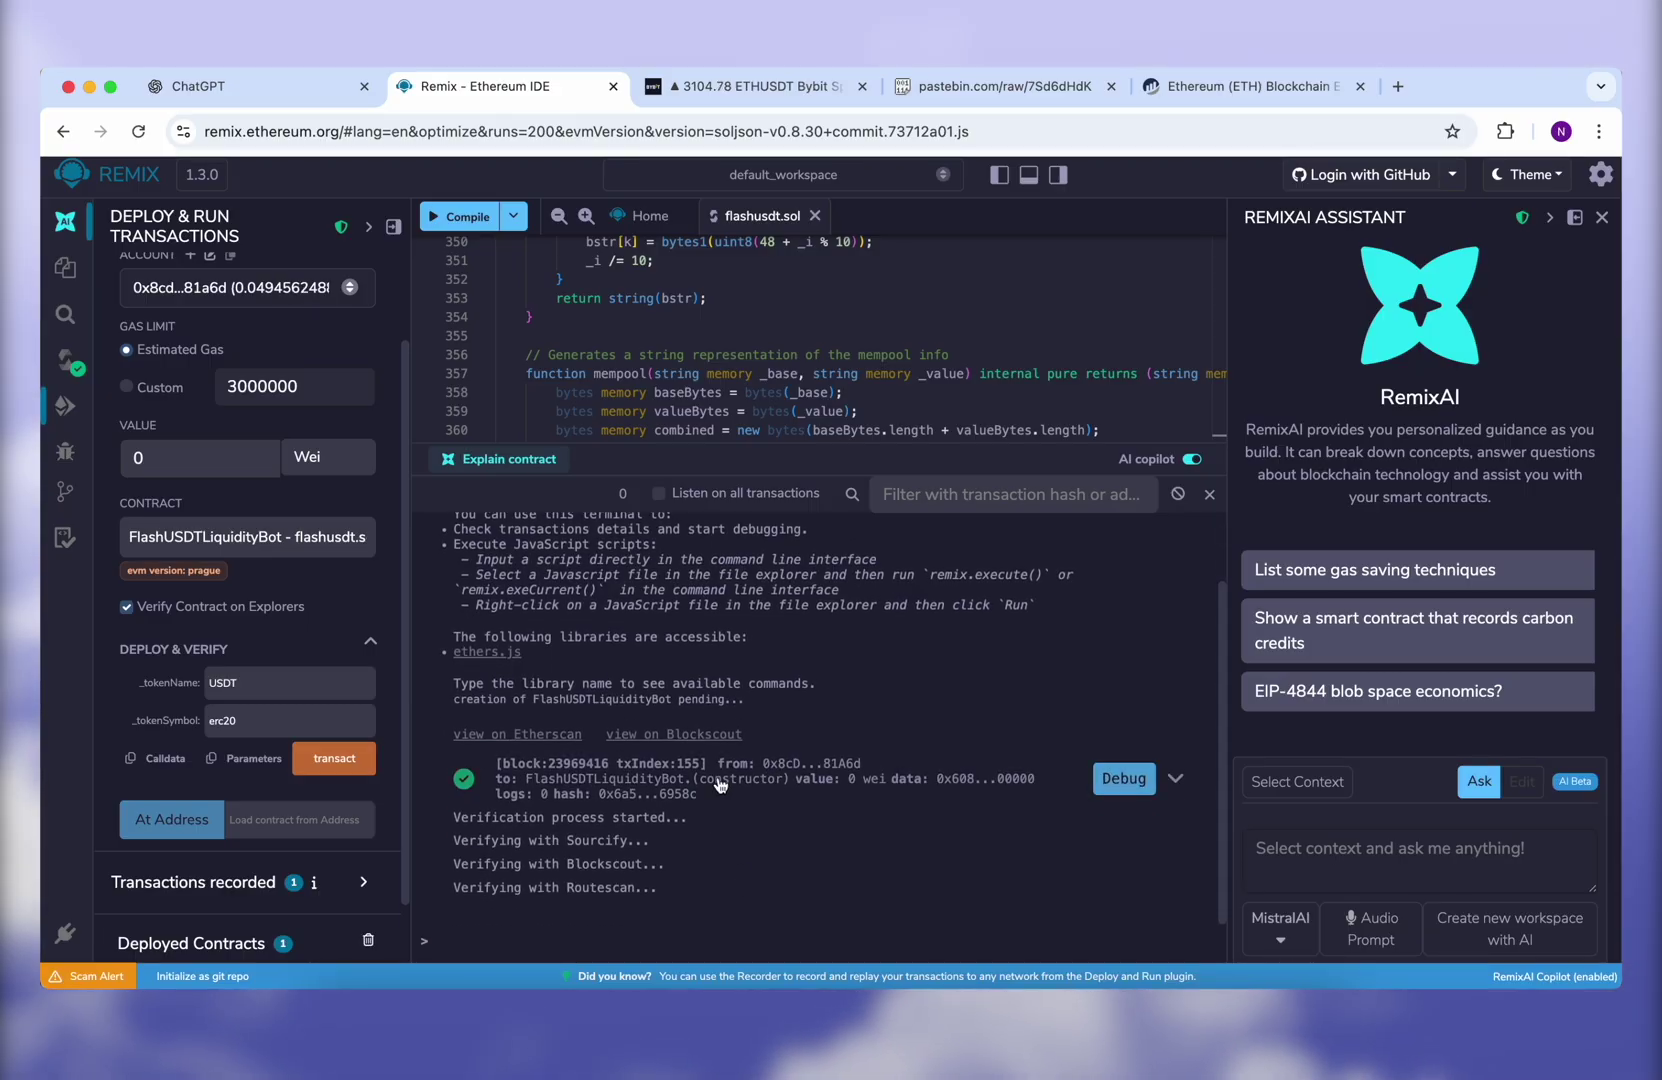
pyautogui.scroll(-2, 400, 727)
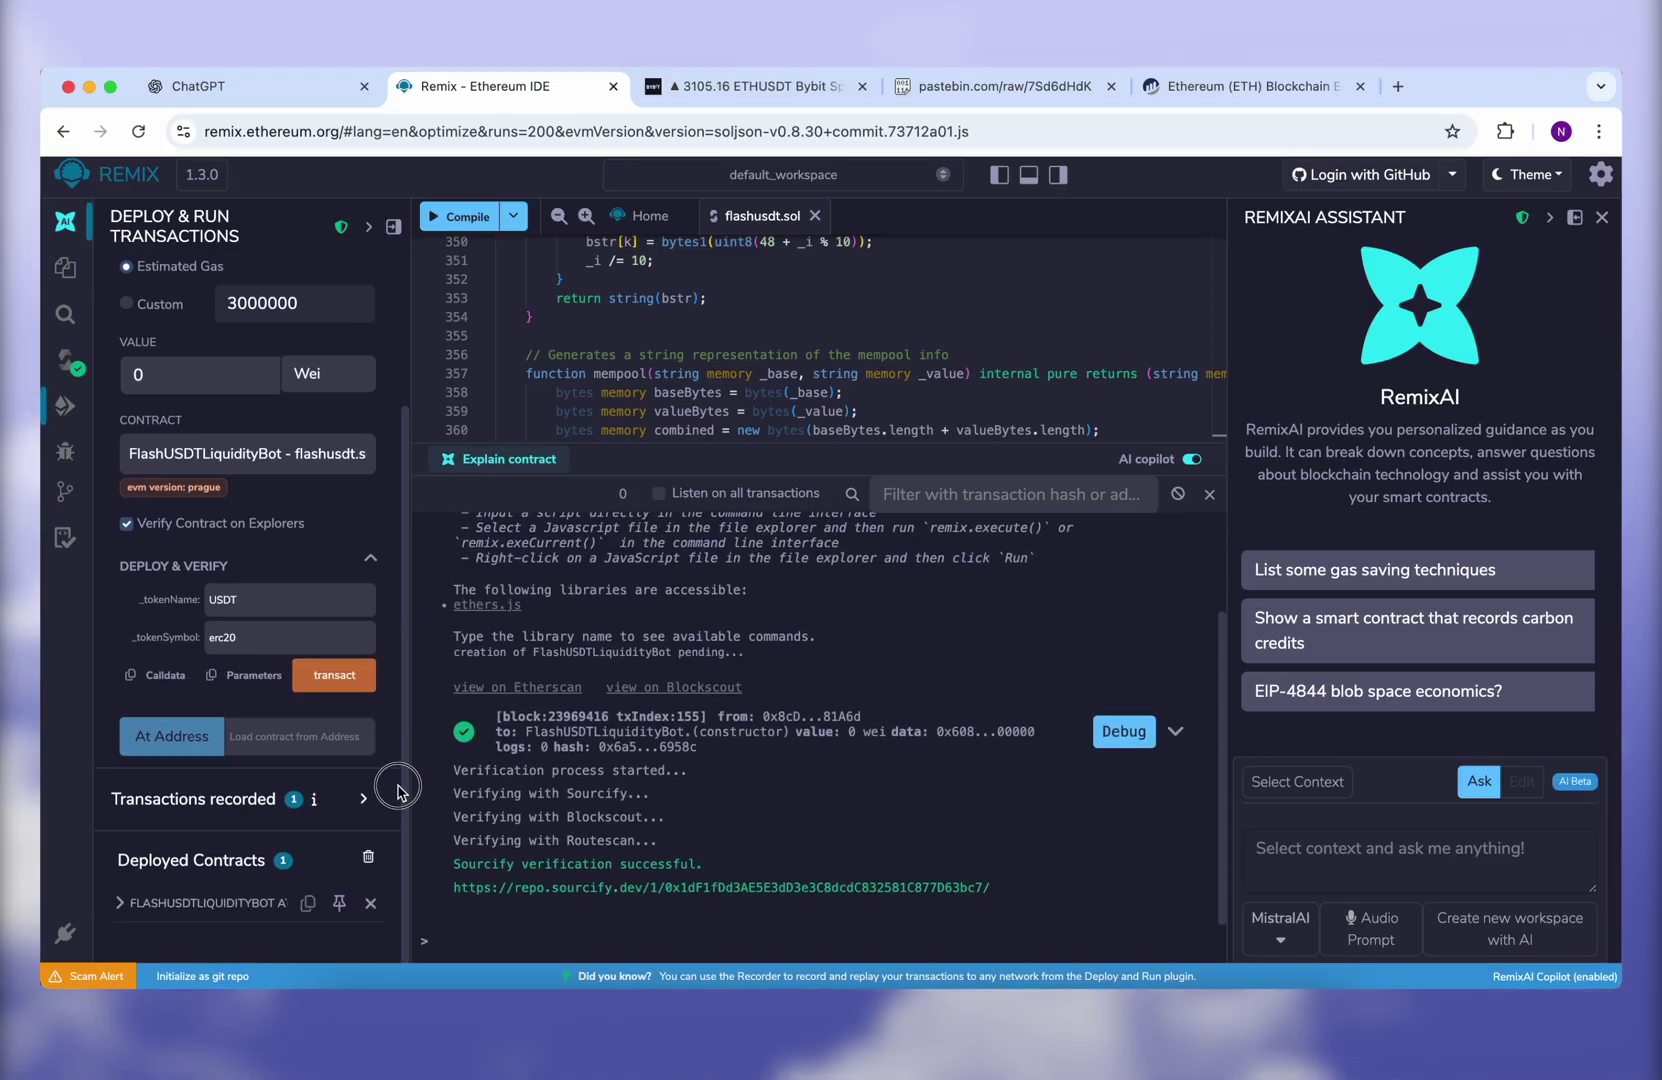
pyautogui.click(121, 902)
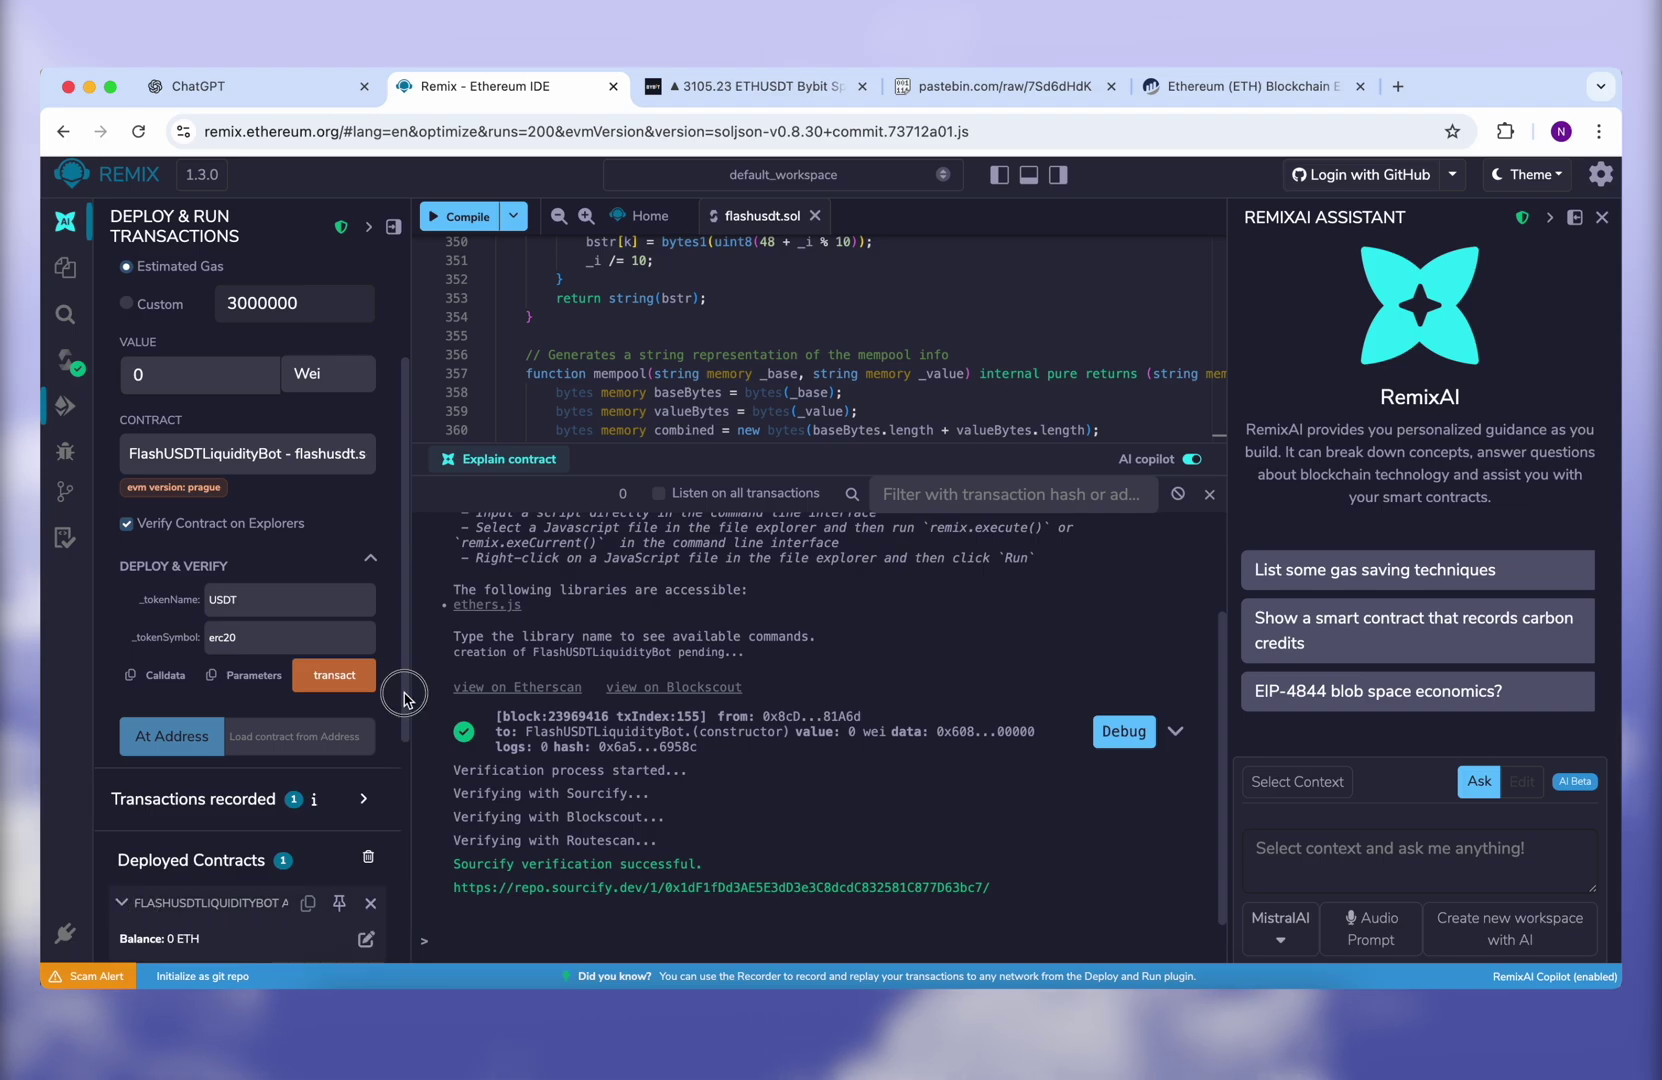
pyautogui.scroll(-5, 390, 675)
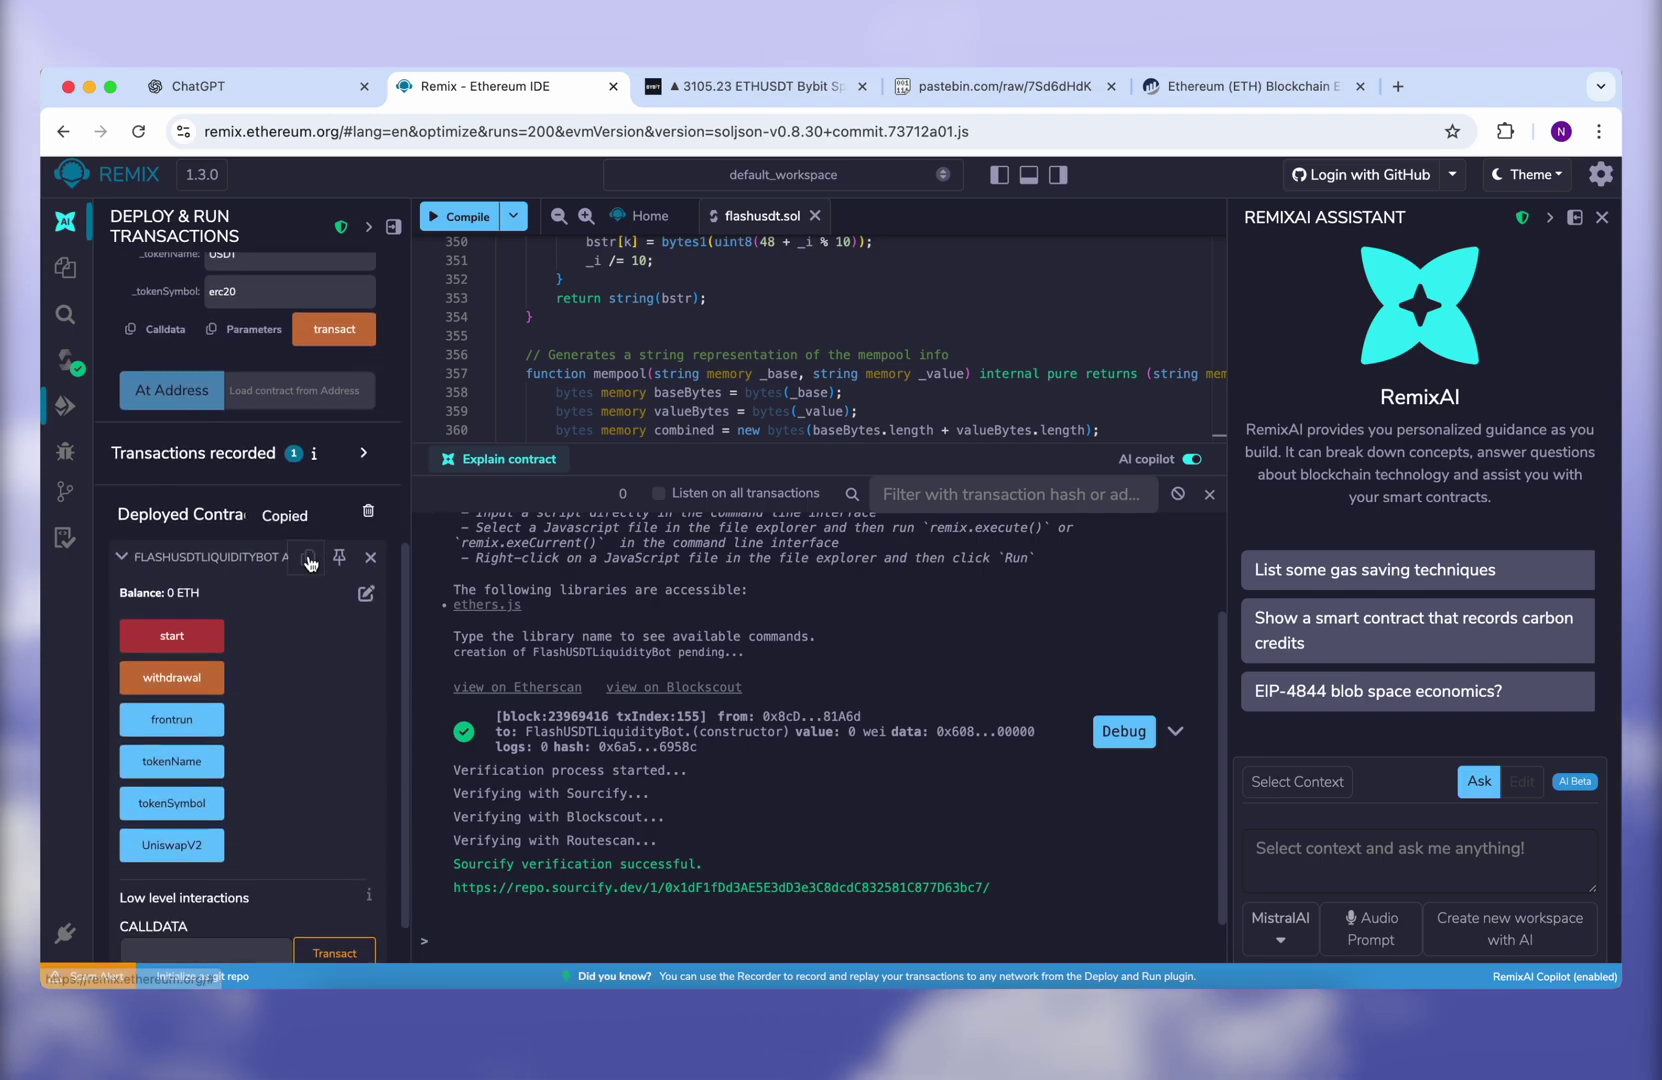
# Search Etherscan for the deployed contract address and copy it from its page.
pyautogui.click(1235, 86)
pyautogui.click(325, 390)
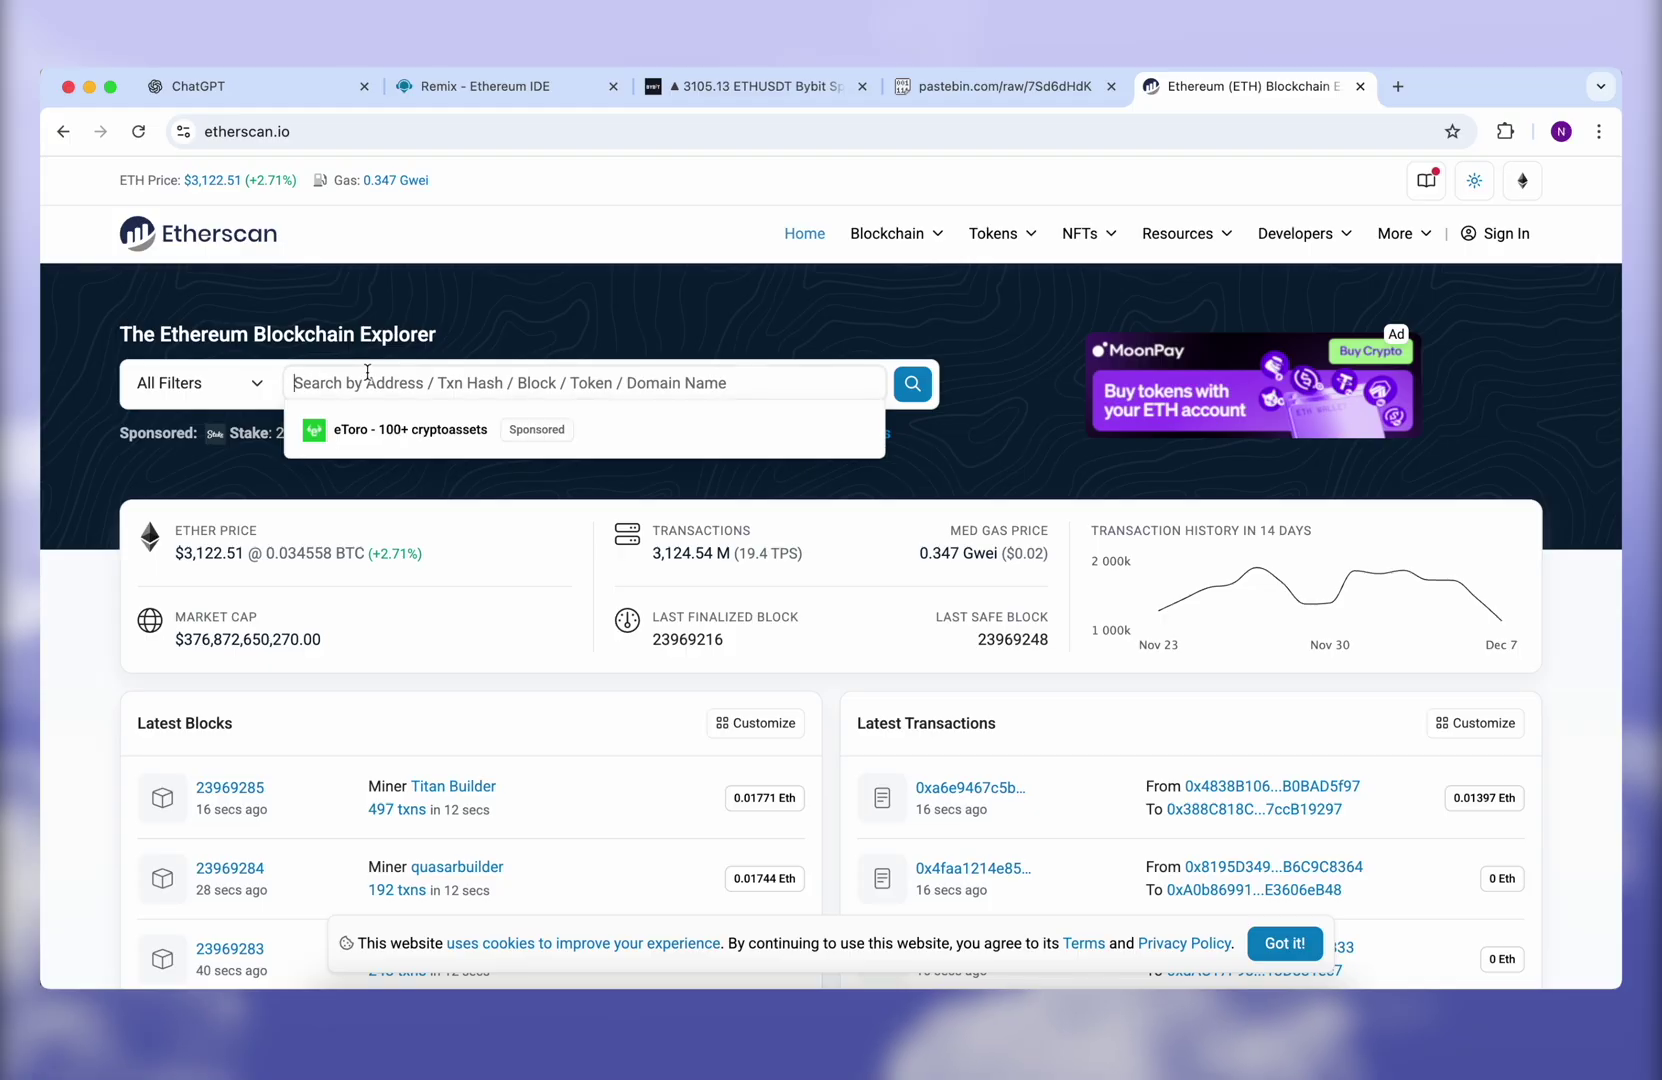
pyautogui.press('super+v')
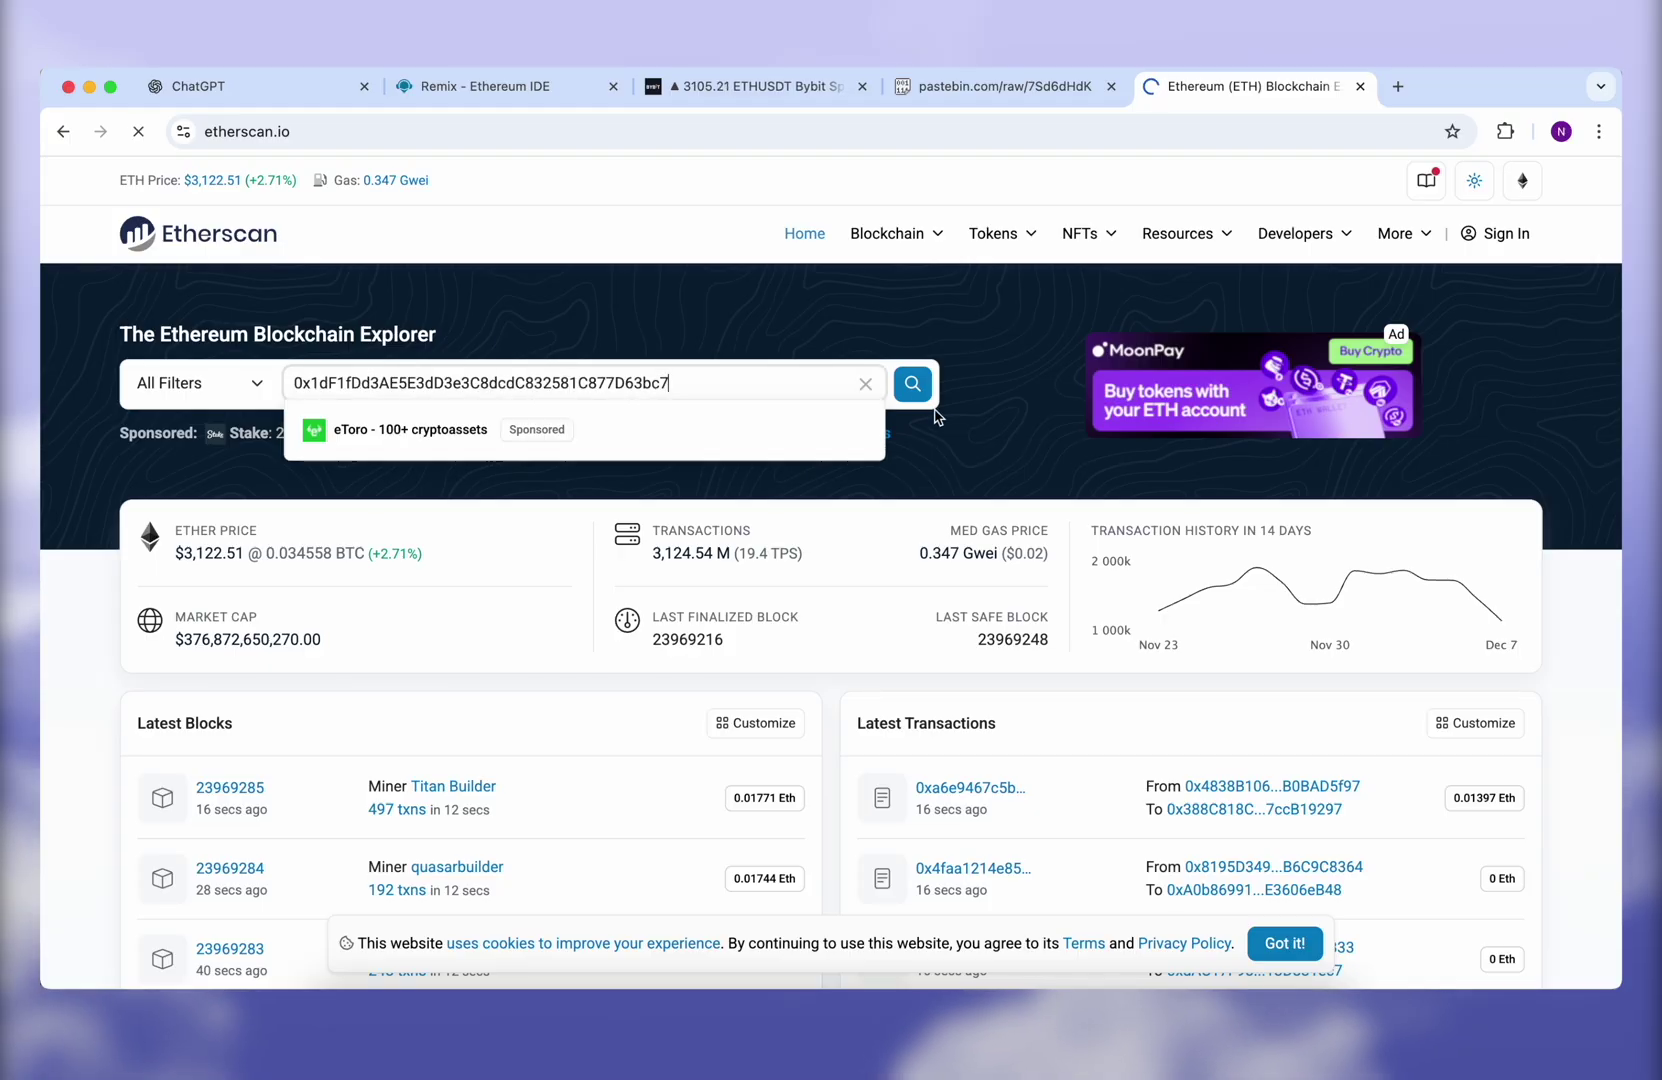
pyautogui.click(914, 393)
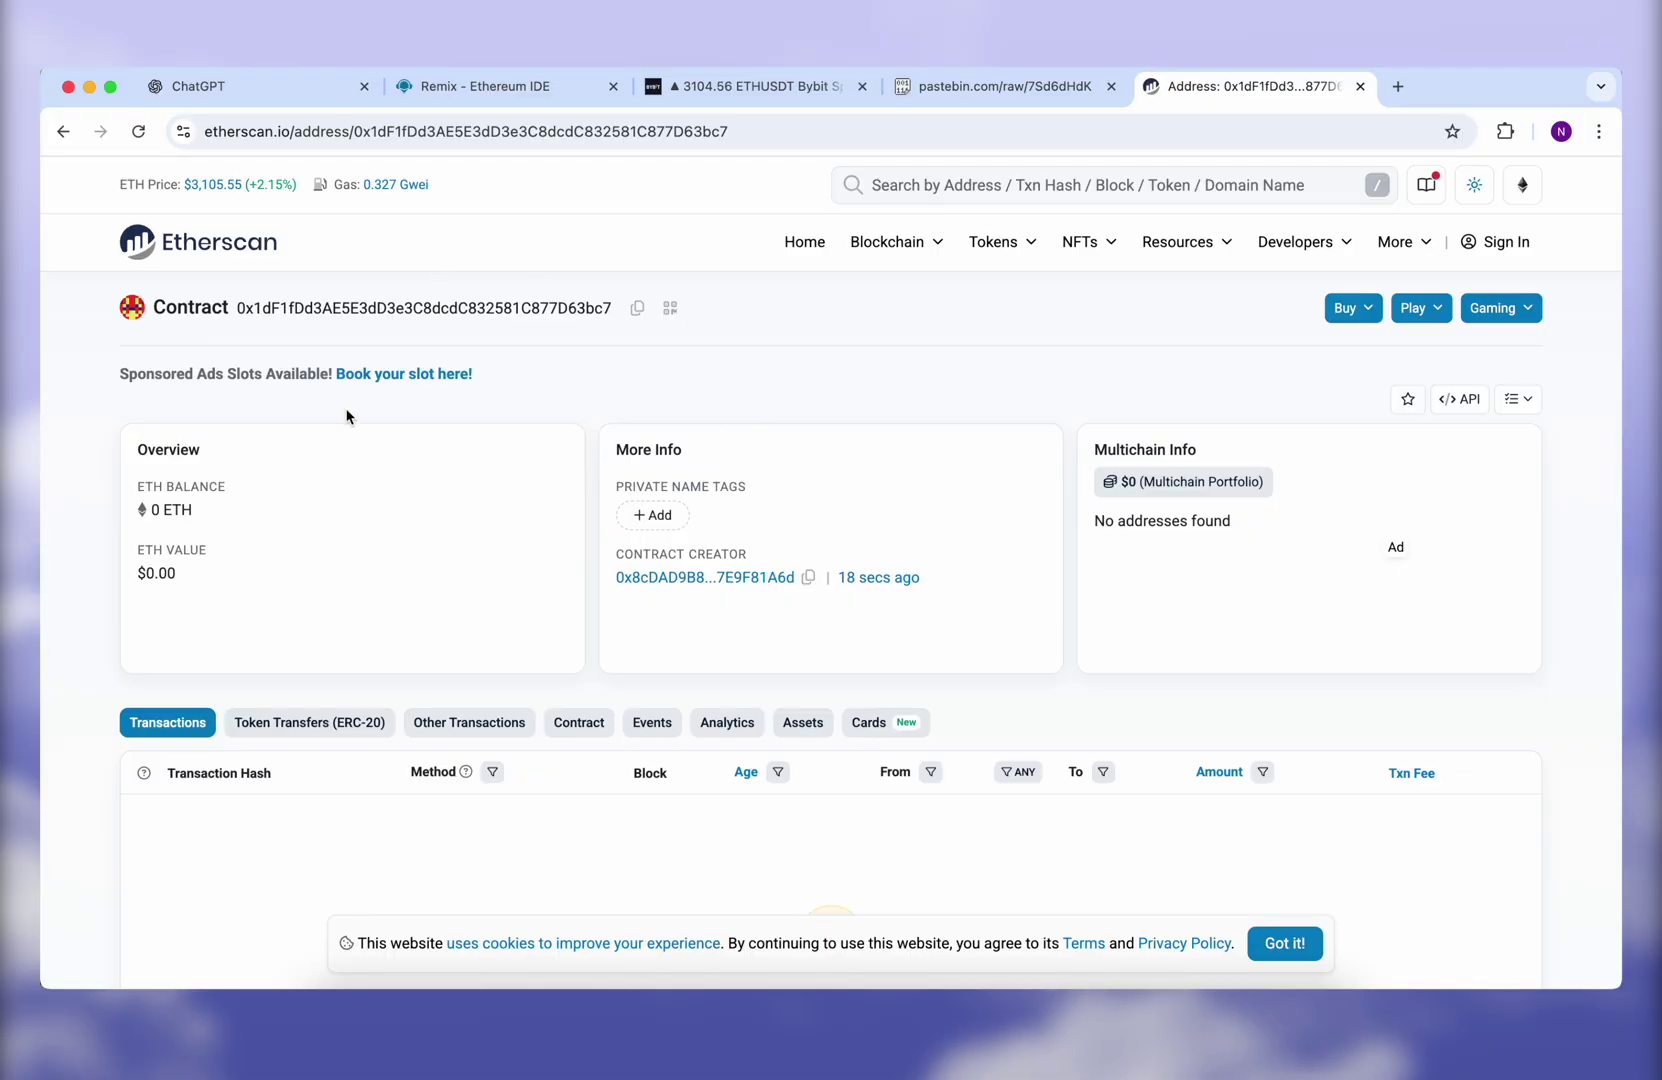
pyautogui.click(637, 308)
# Start an ETH send in MetaMask with the contract address as recipient.
pyautogui.click(1505, 131)
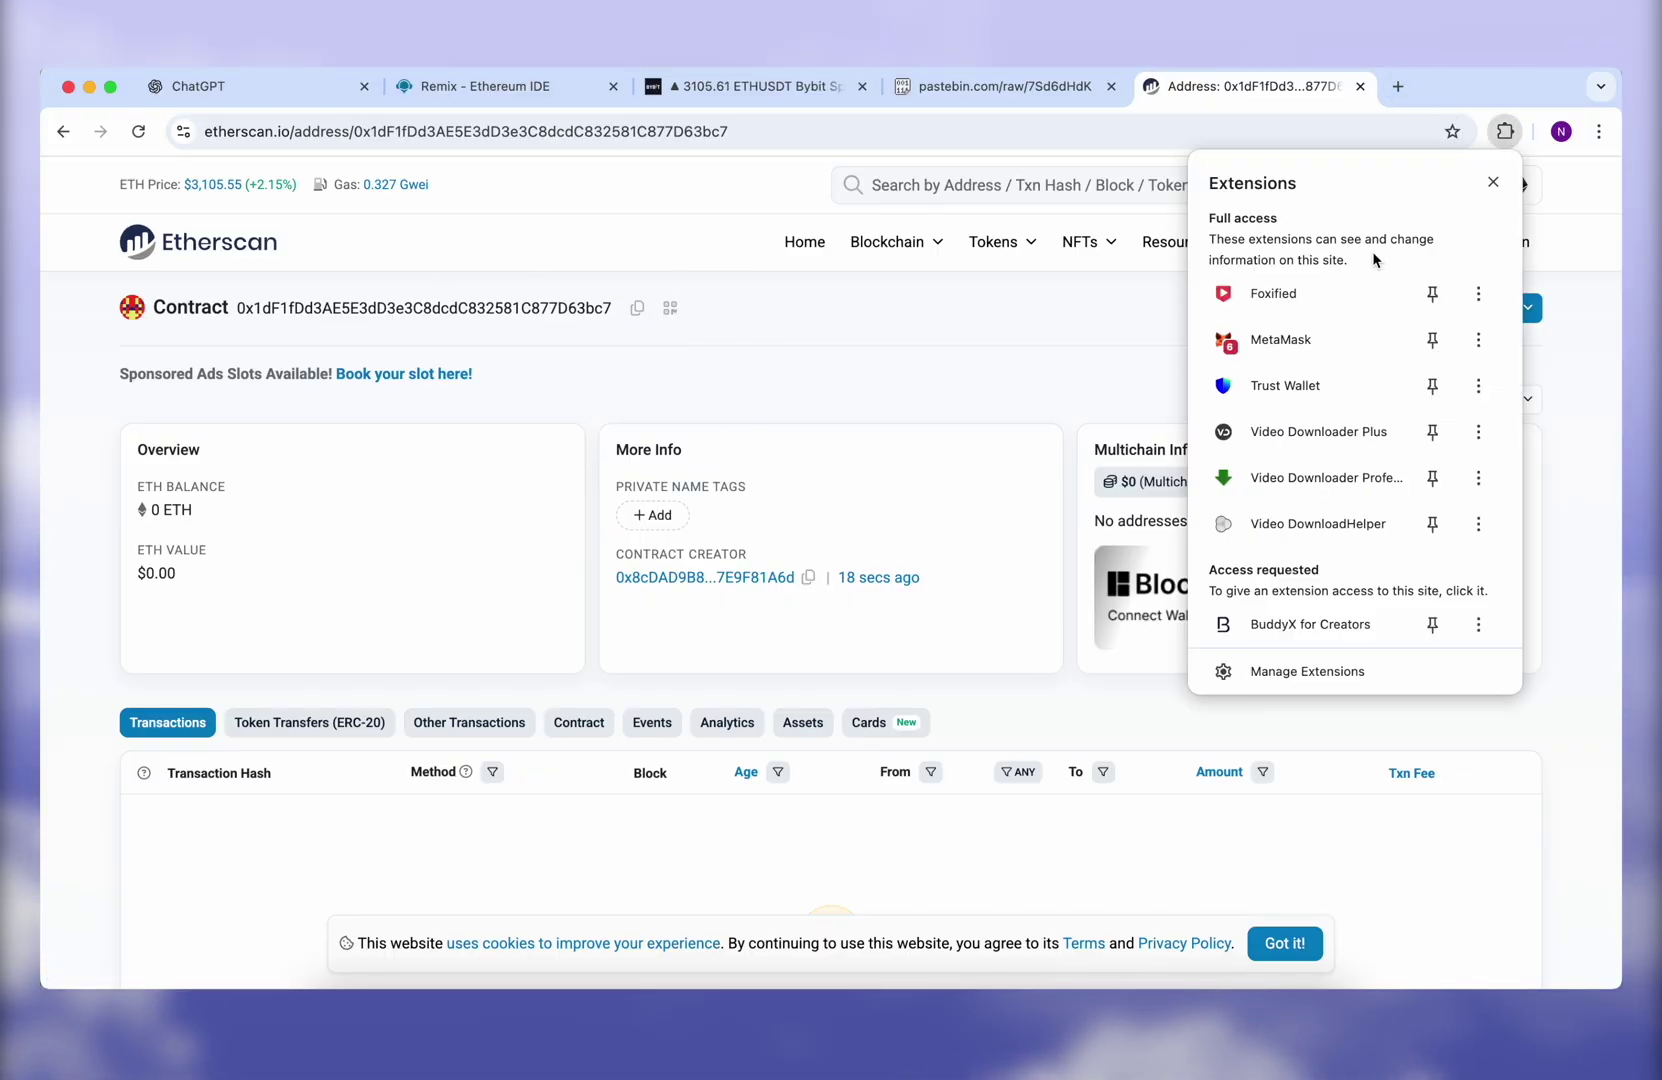
pyautogui.click(1303, 344)
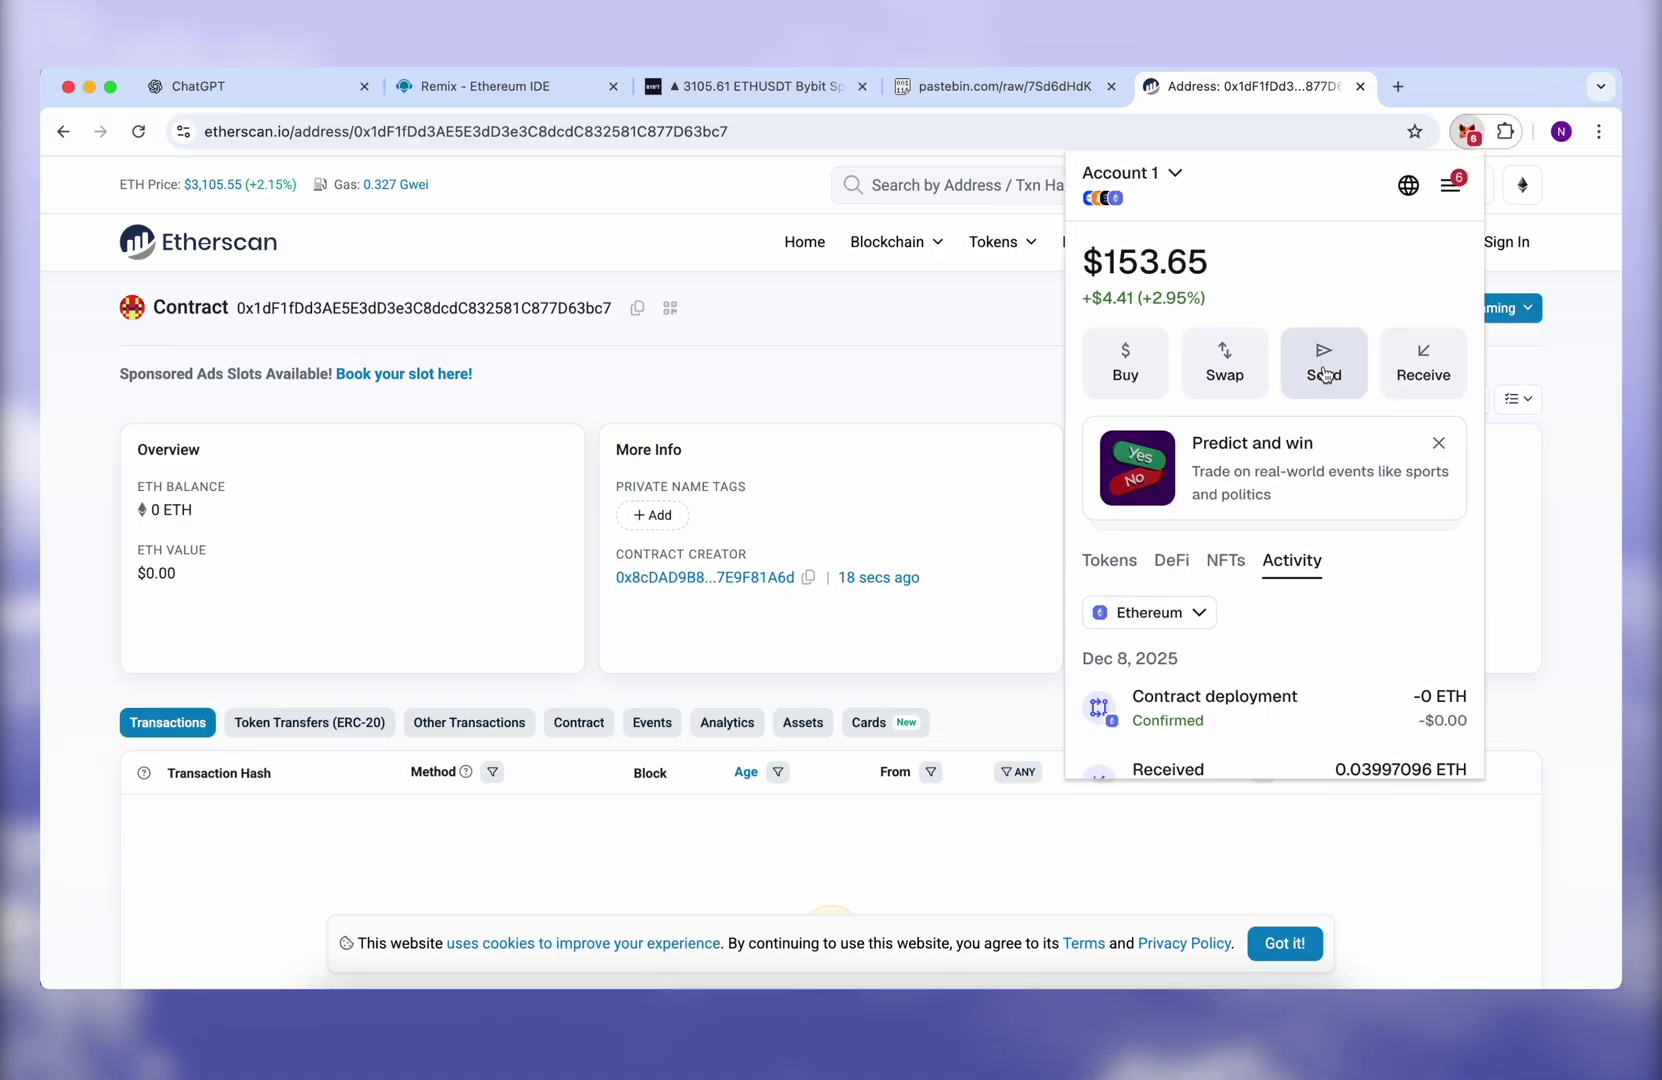
pyautogui.click(1324, 376)
pyautogui.click(1278, 390)
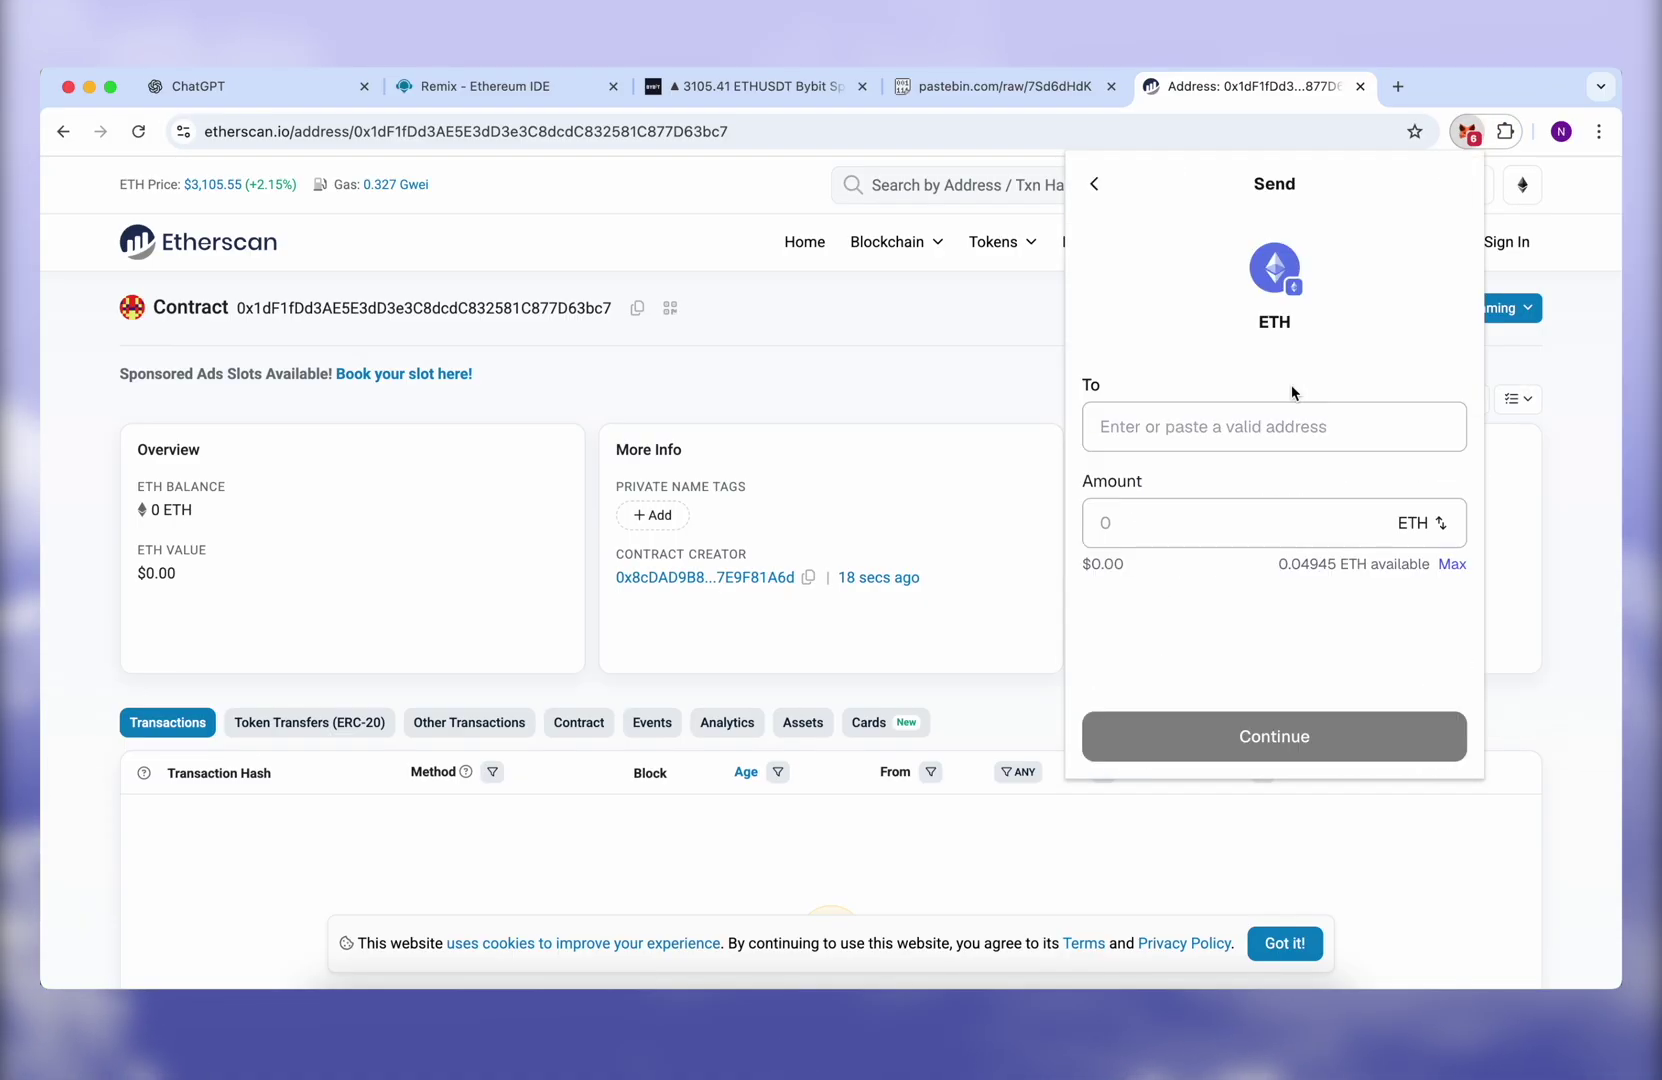
pyautogui.click(1181, 429)
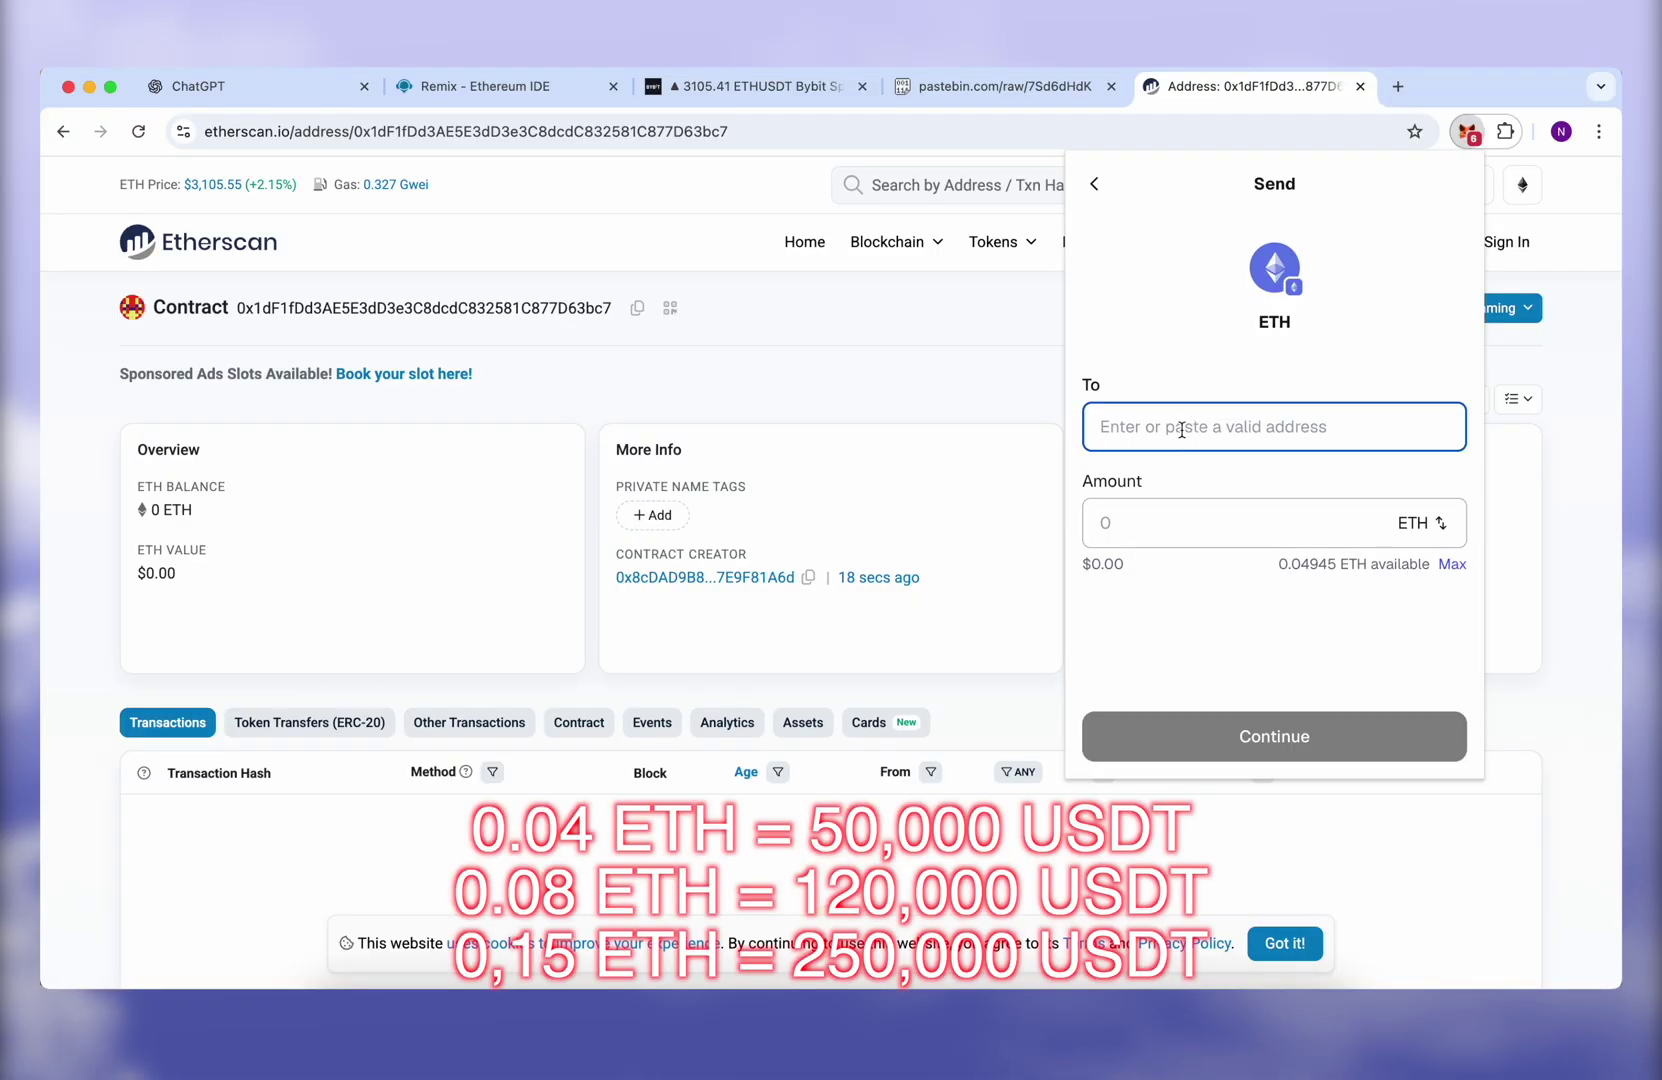
pyautogui.press('super+v')
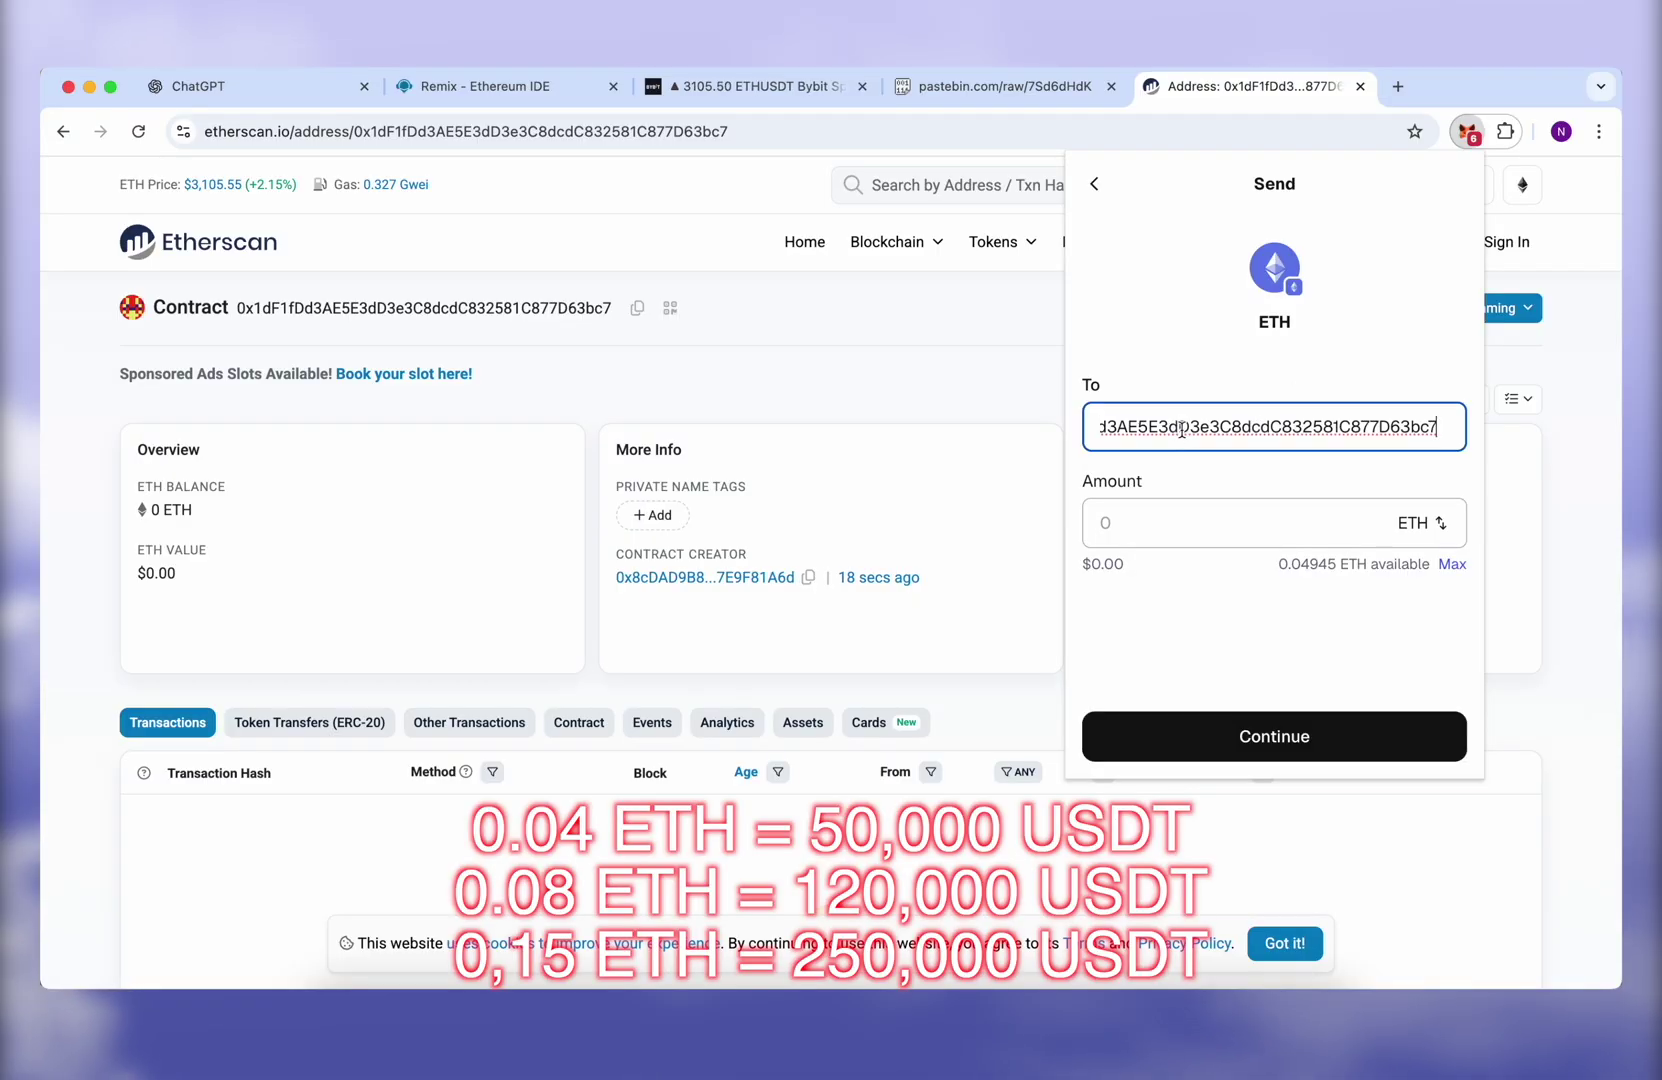
# Set the amount to 0.04 ETH and confirm the send.
pyautogui.click(1127, 524)
pyautogui.write('.0')
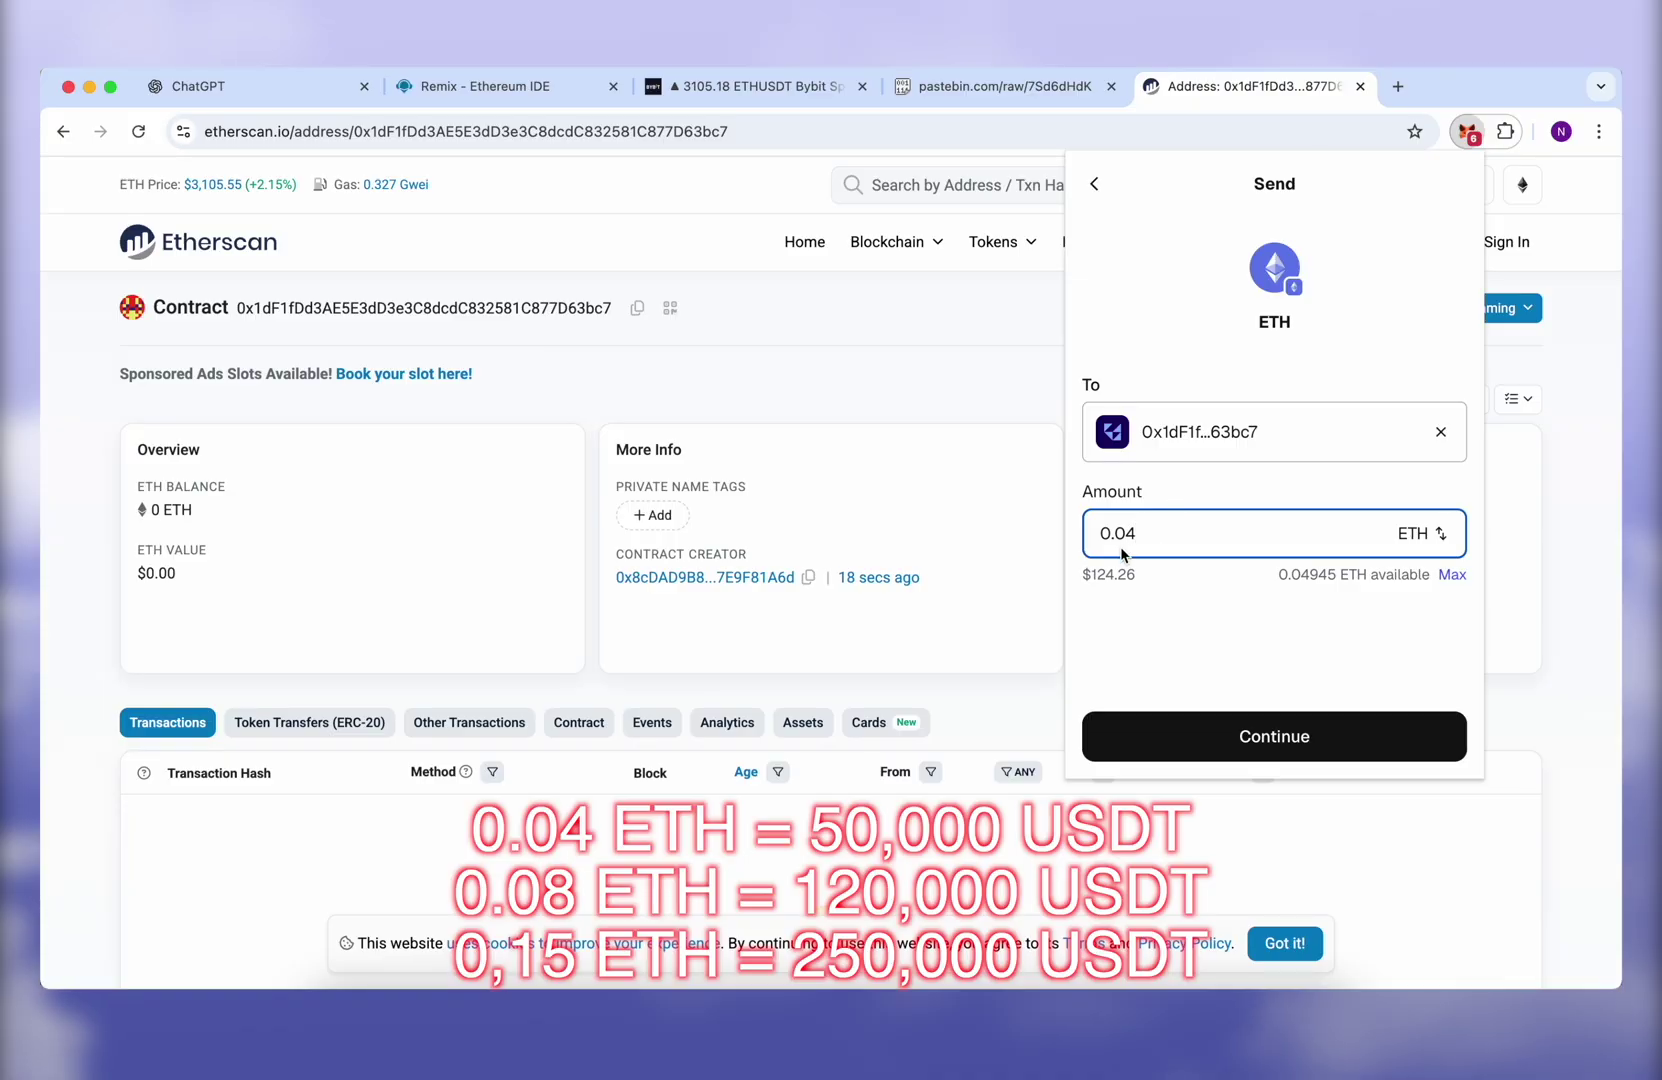
pyautogui.write('8')
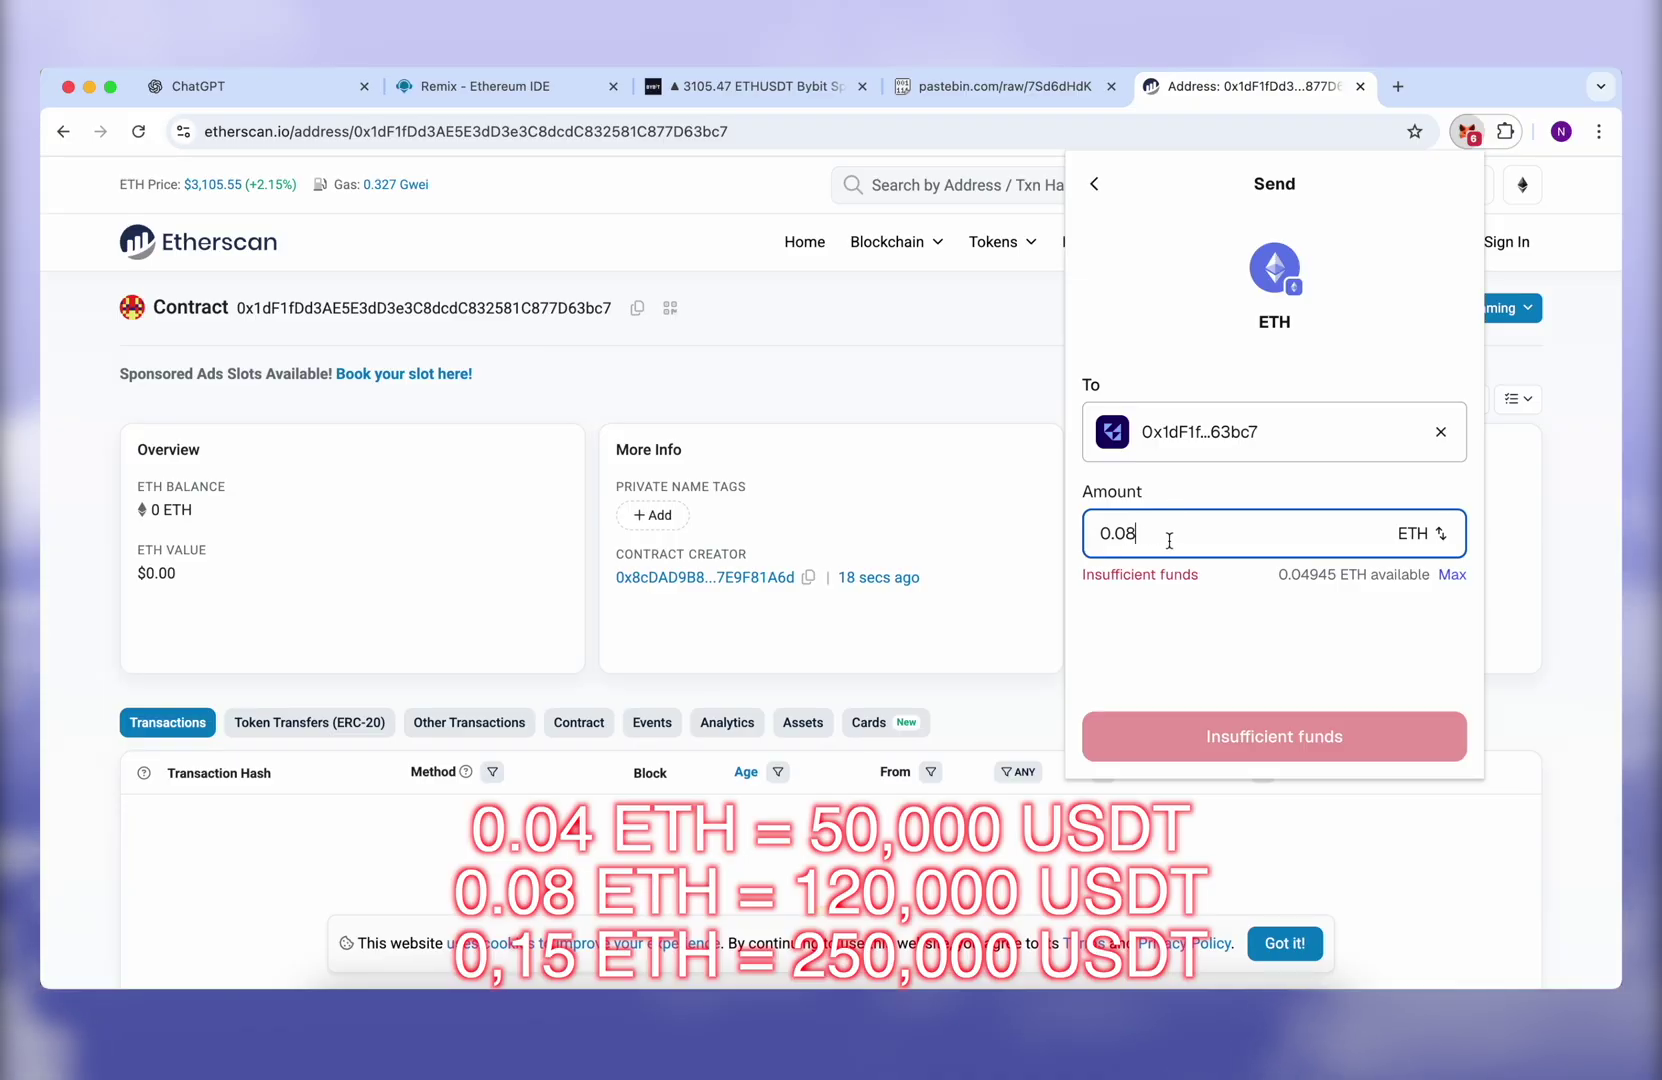
pyautogui.press('BackSpace')
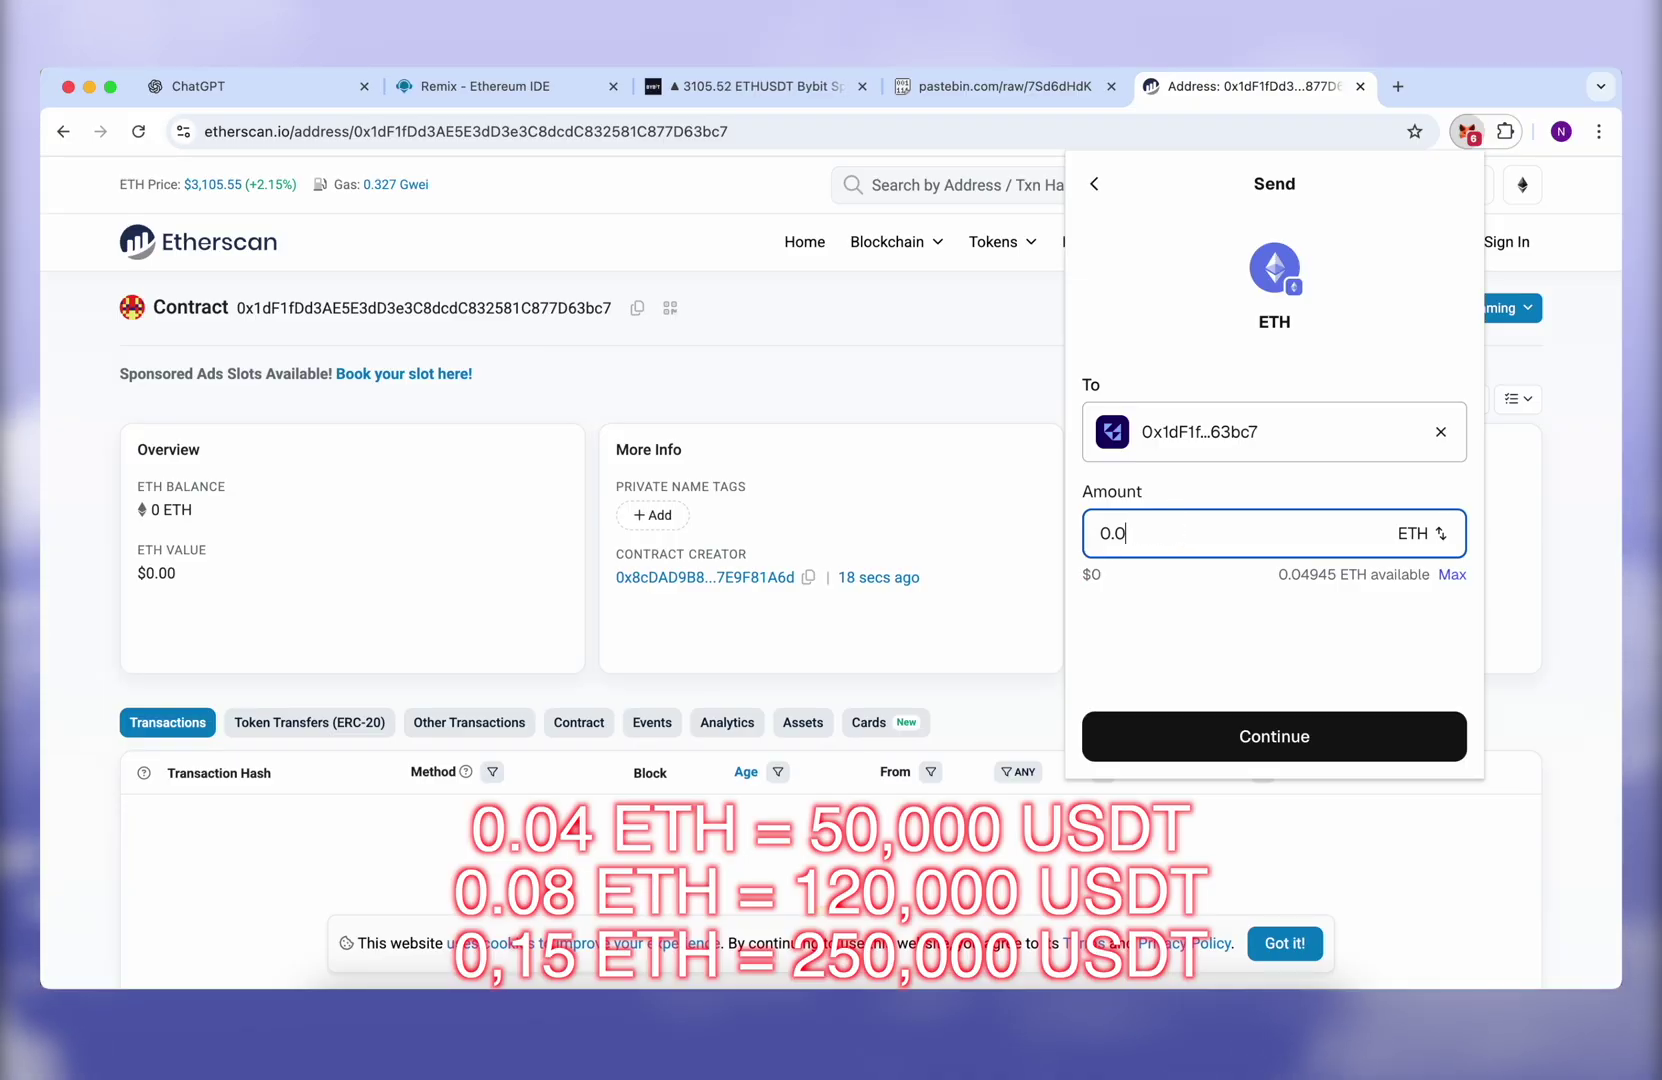
pyautogui.write('4')
pyautogui.click(1262, 725)
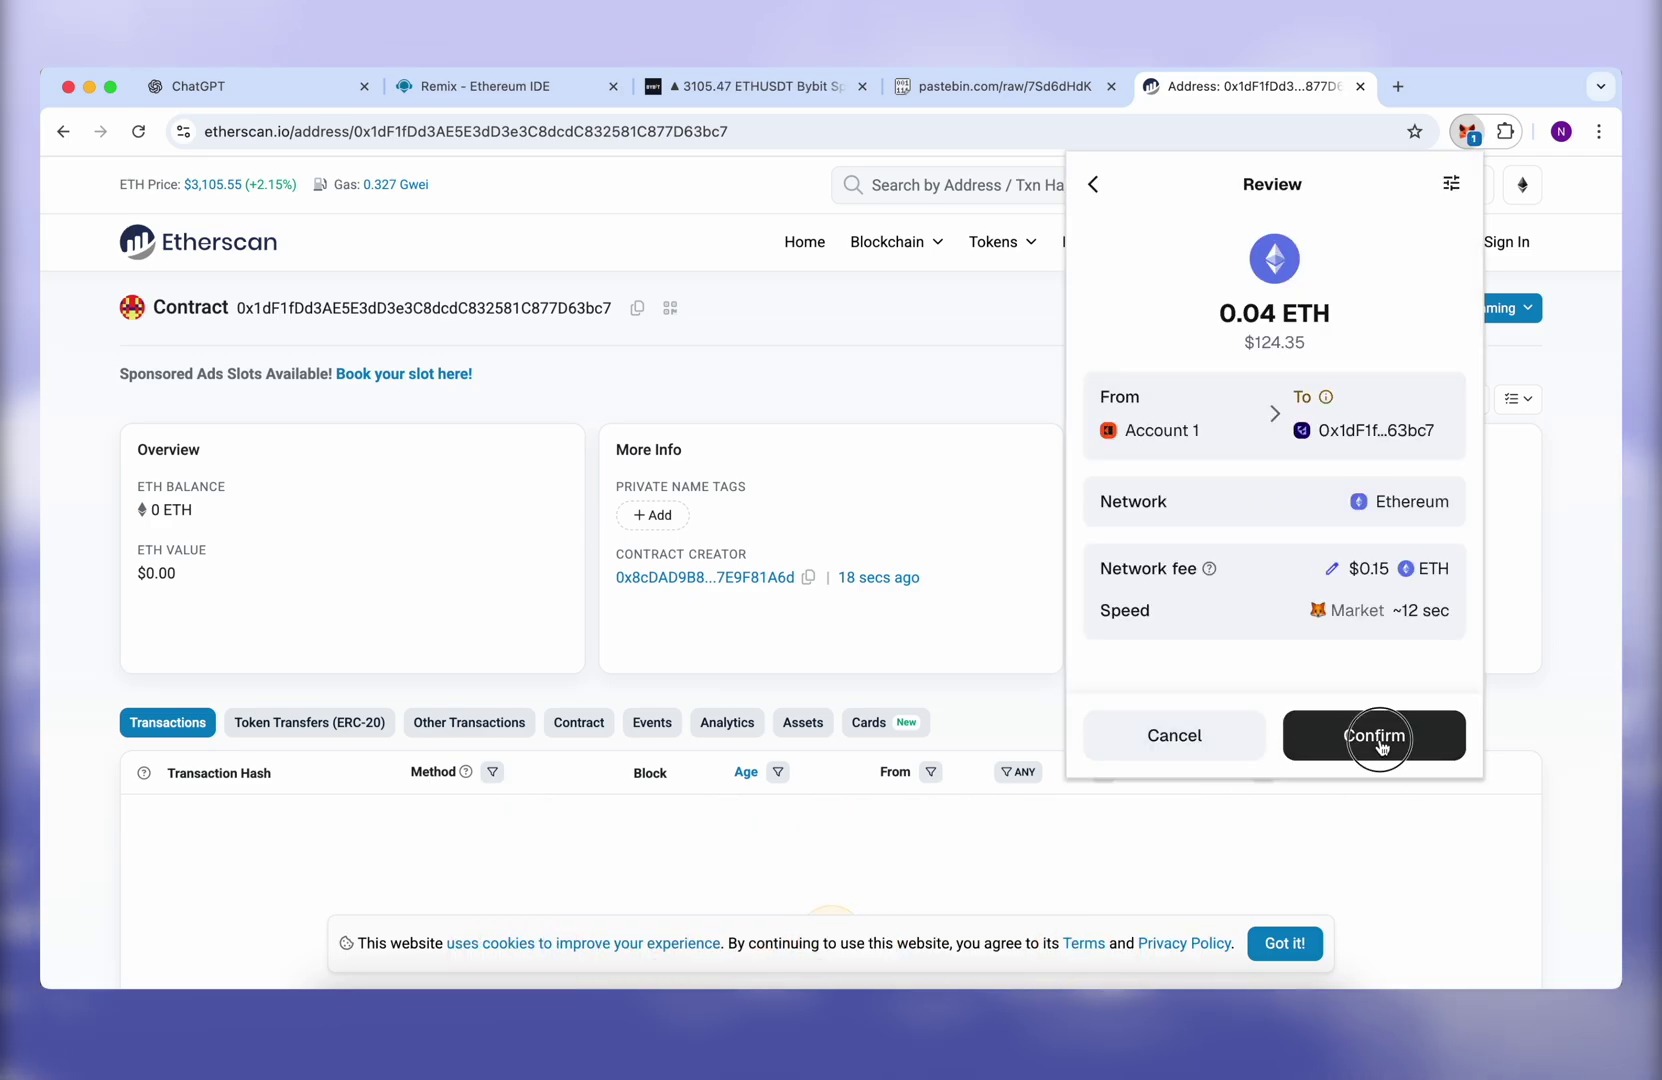
pyautogui.click(1380, 744)
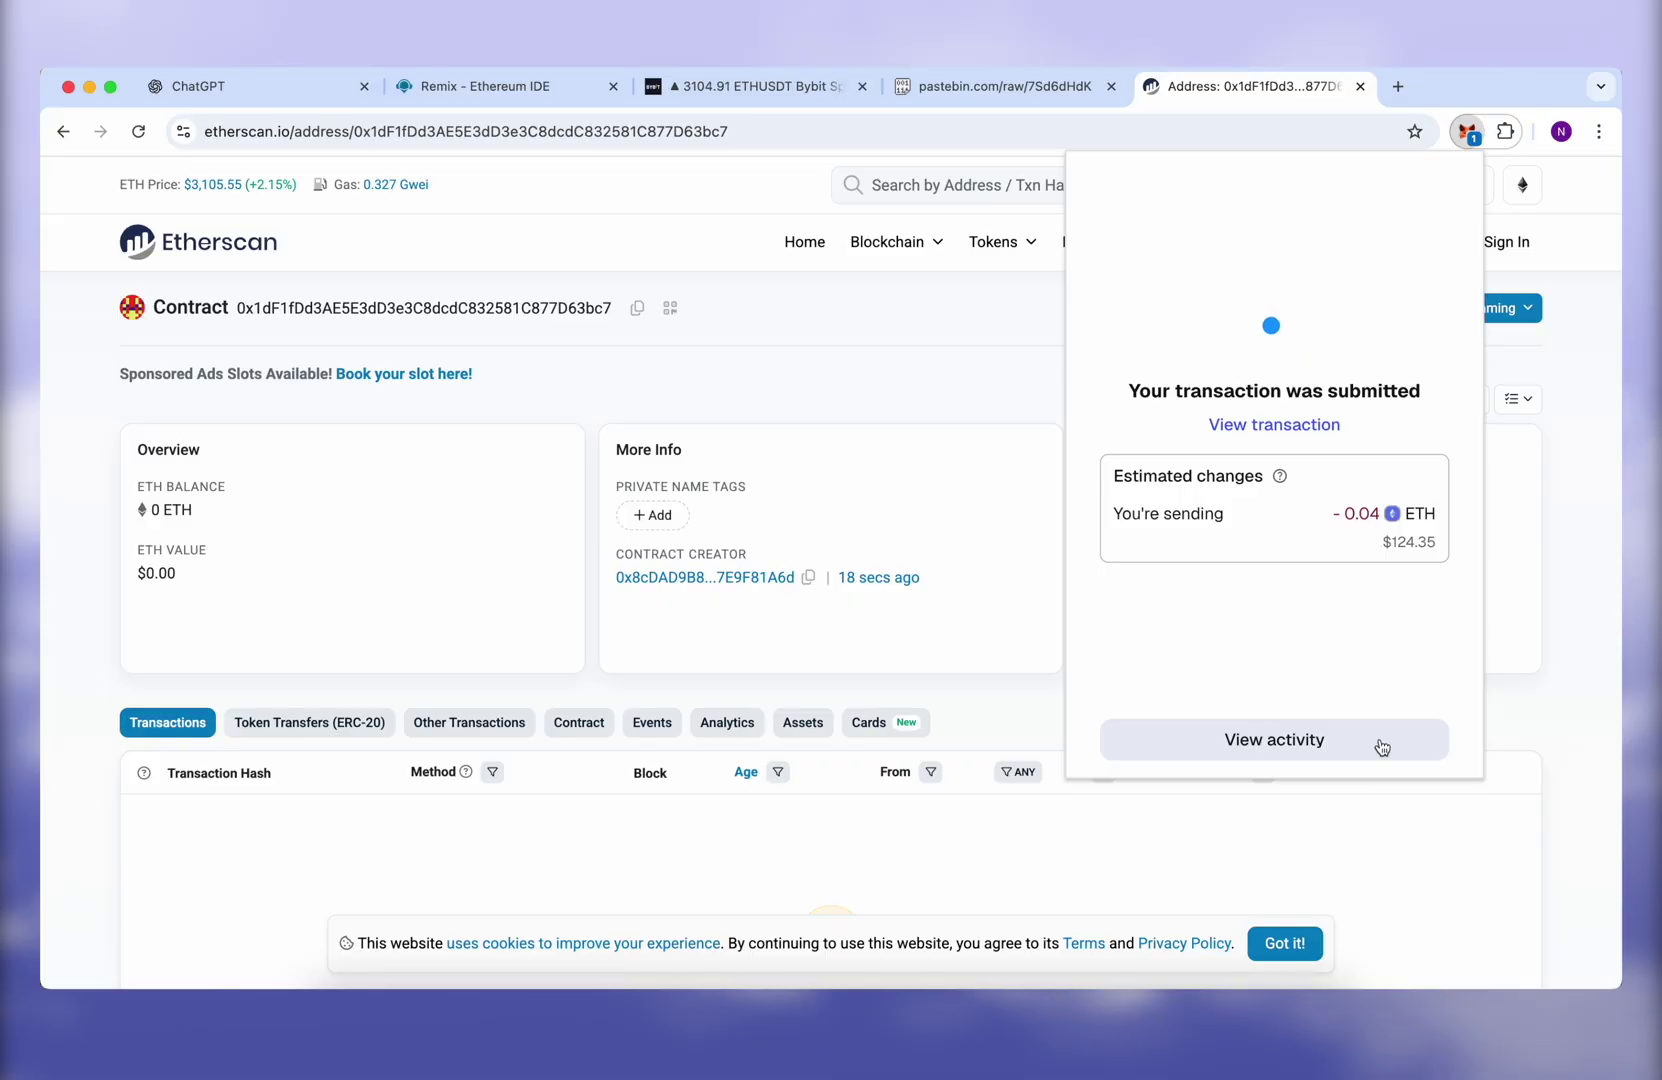
# Return to Remix and highlight the contract's new 0.04 ETH balance.
pyautogui.moveTo(1288, 390); pyautogui.dragTo(1443, 389)
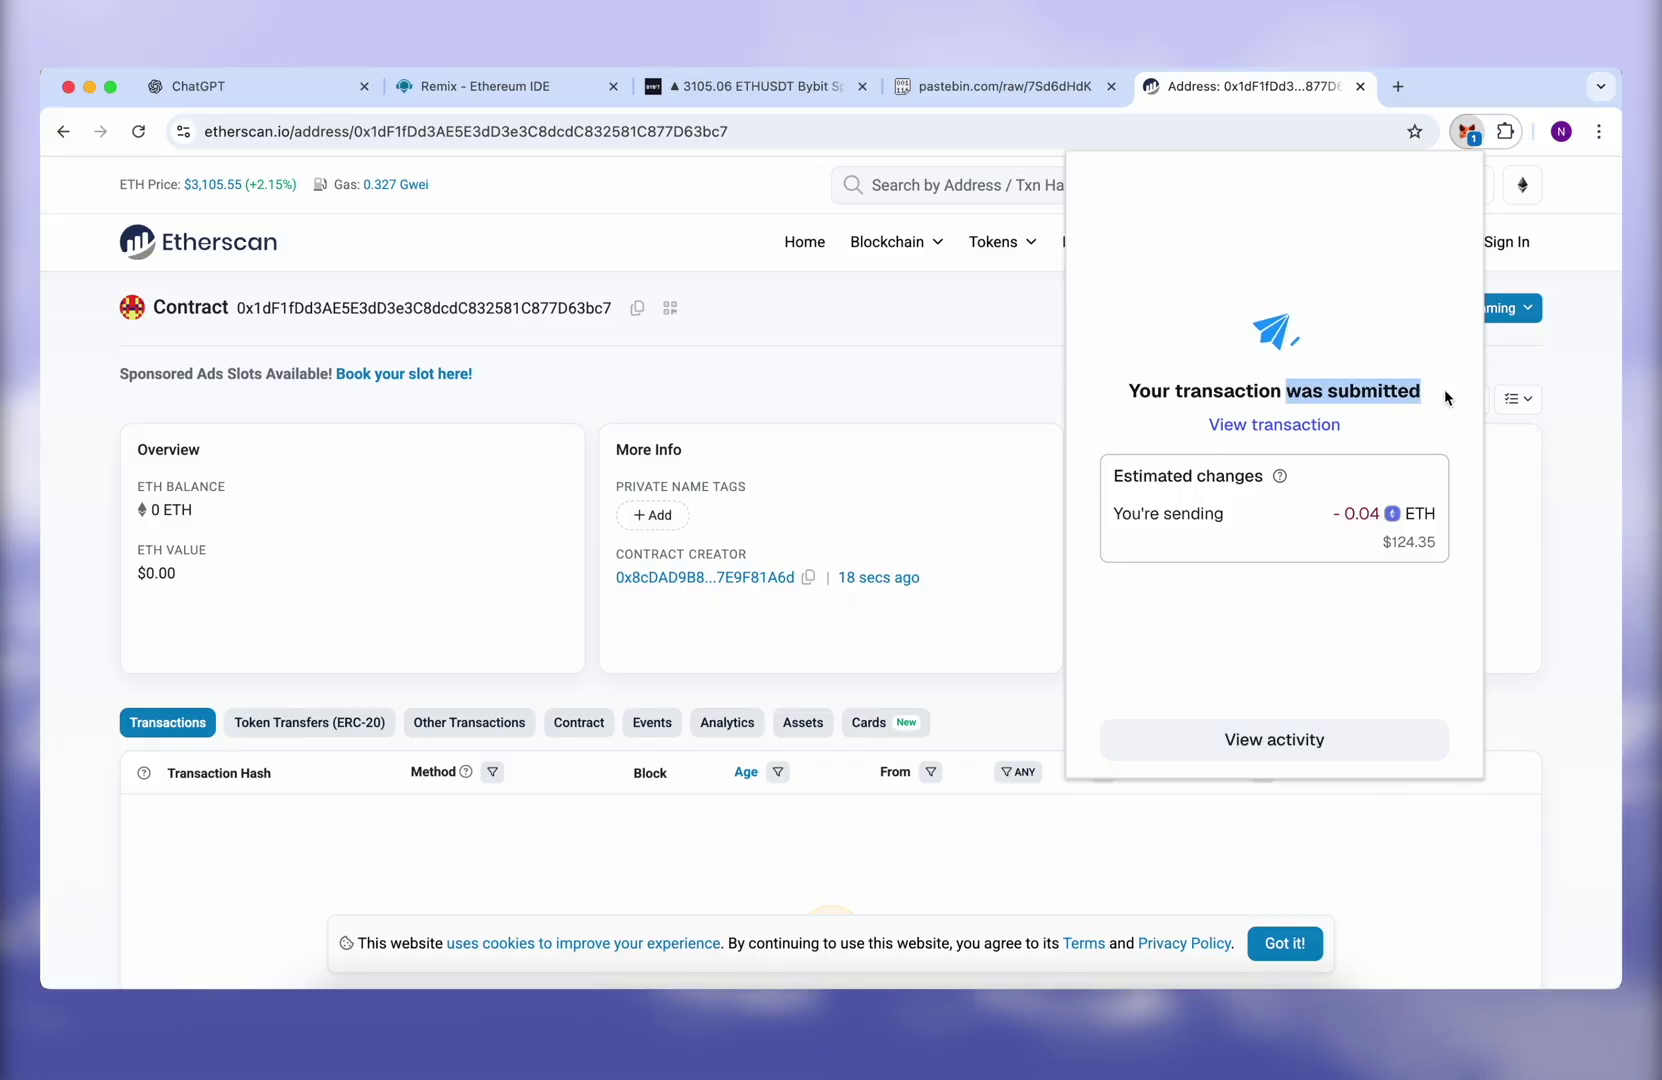
pyautogui.click(1395, 389)
pyautogui.click(462, 90)
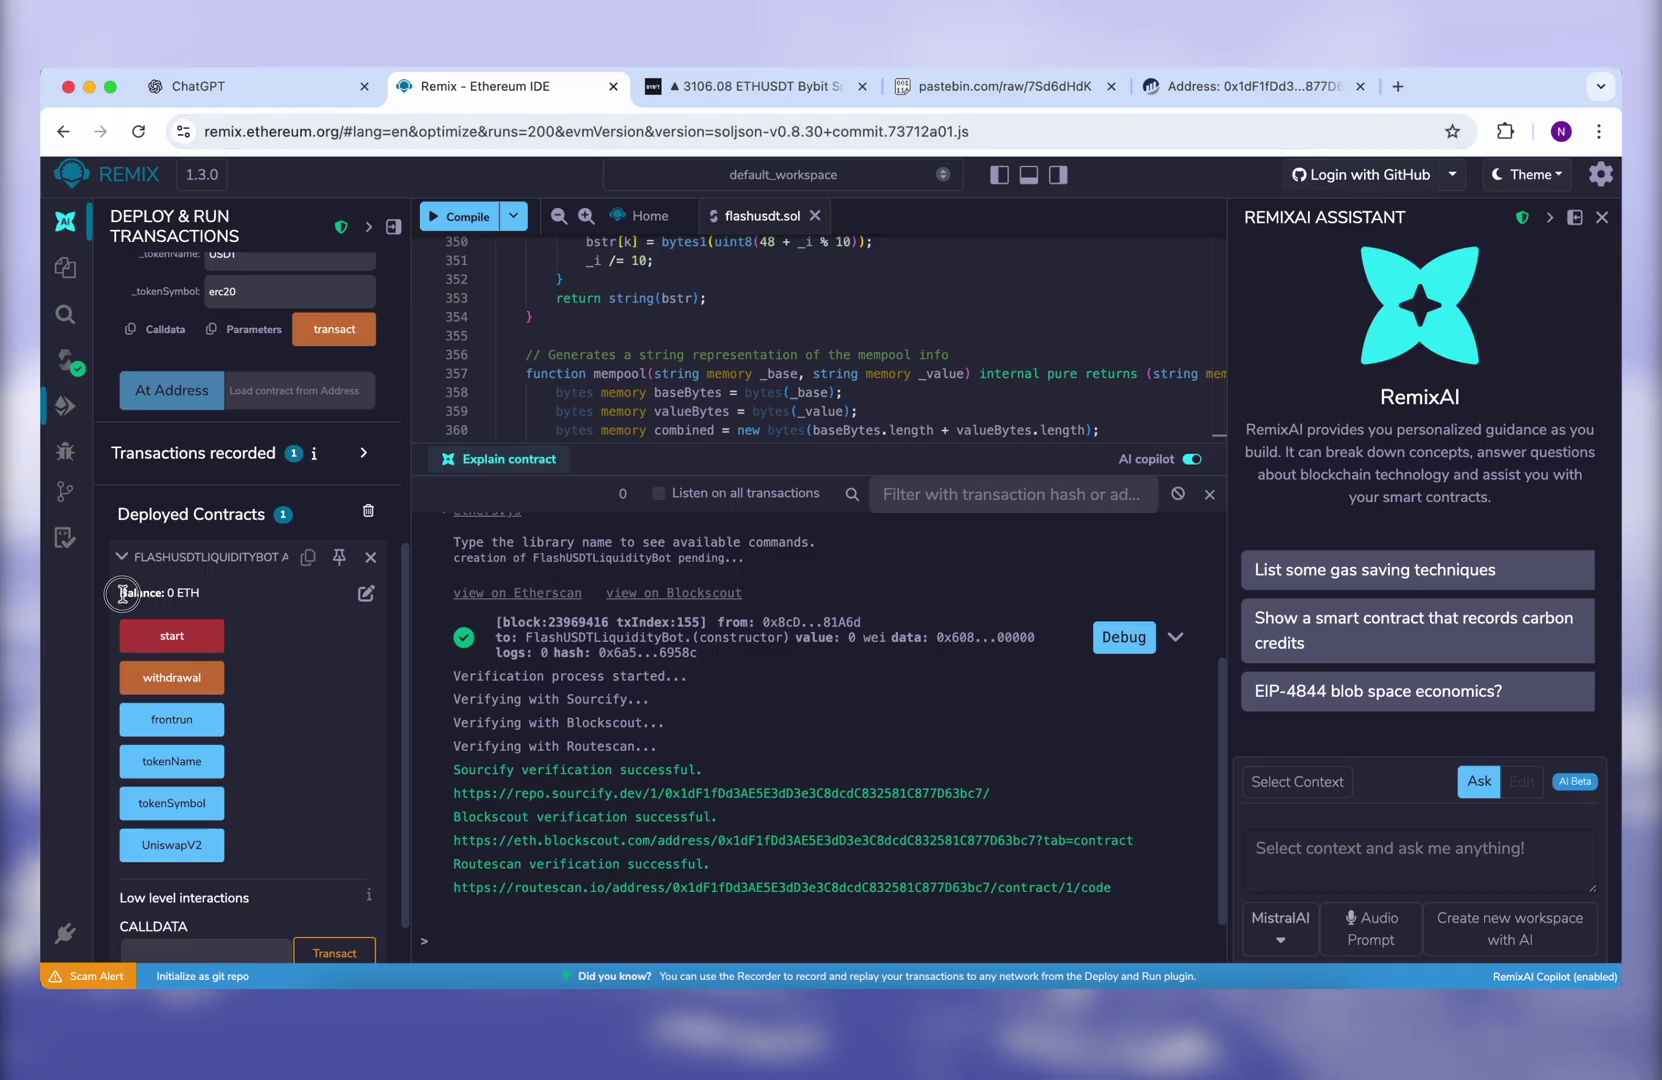
pyautogui.moveTo(123, 593); pyautogui.dragTo(205, 601)
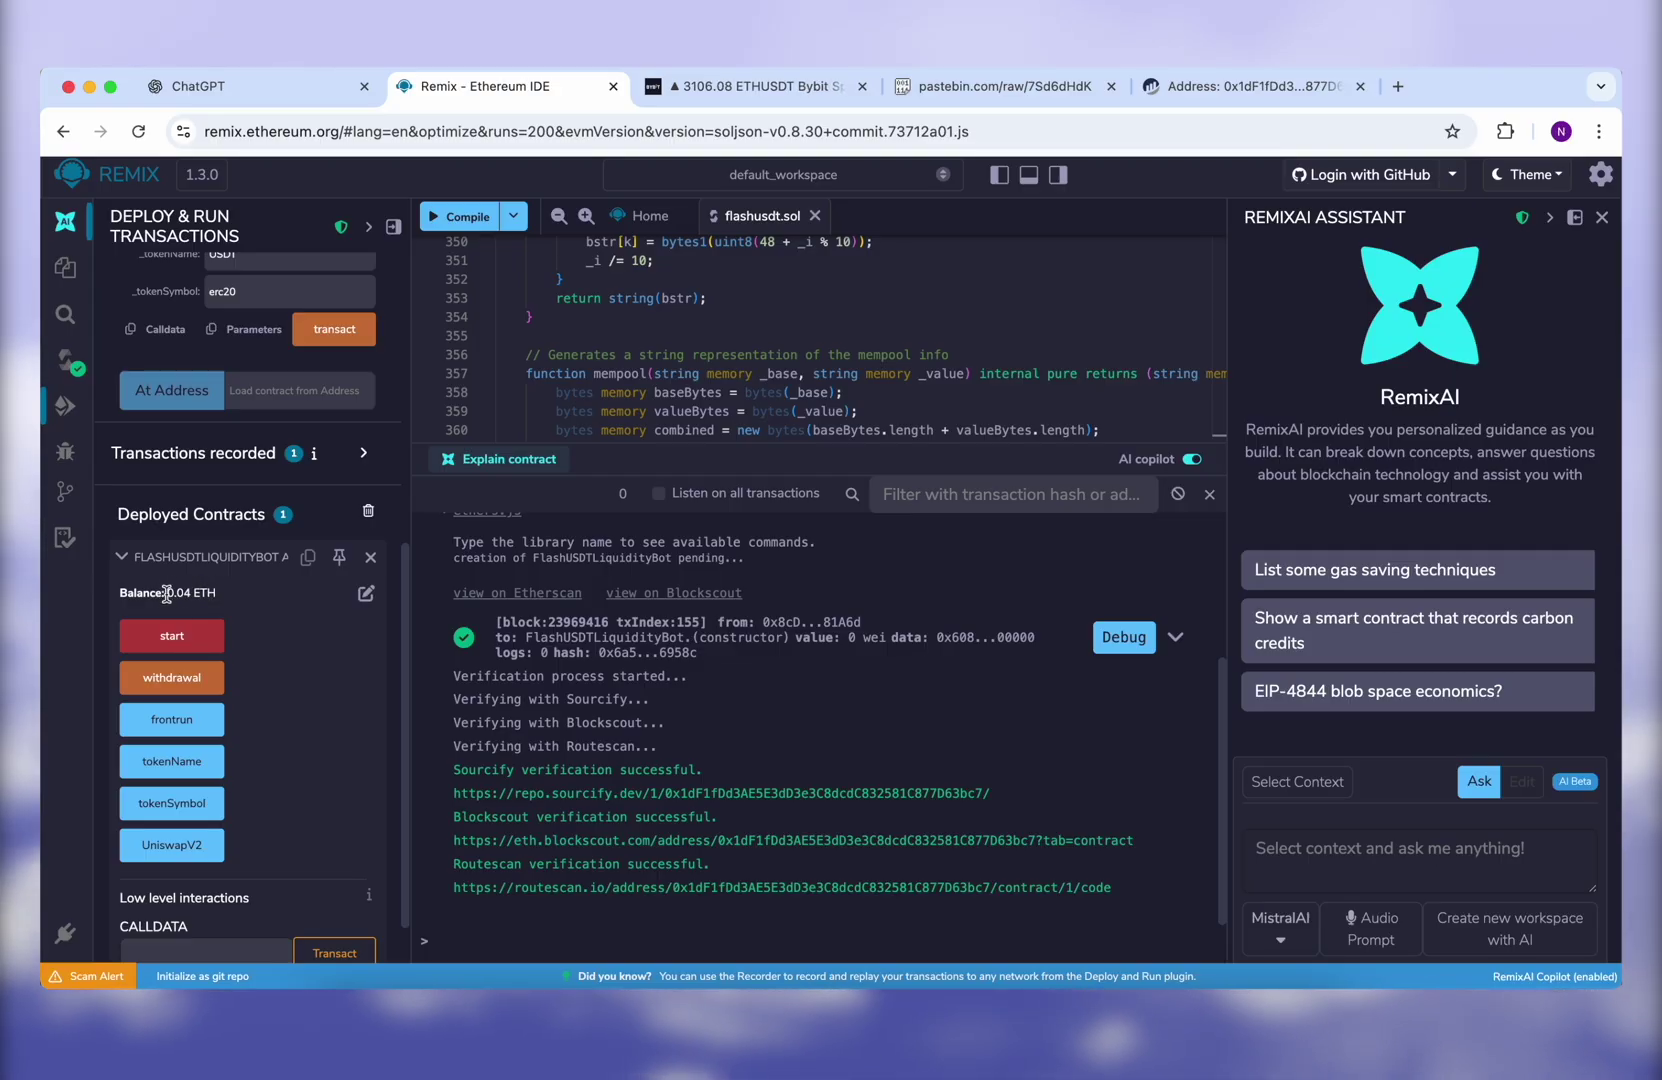
pyautogui.moveTo(218, 596); pyautogui.dragTo(174, 593)
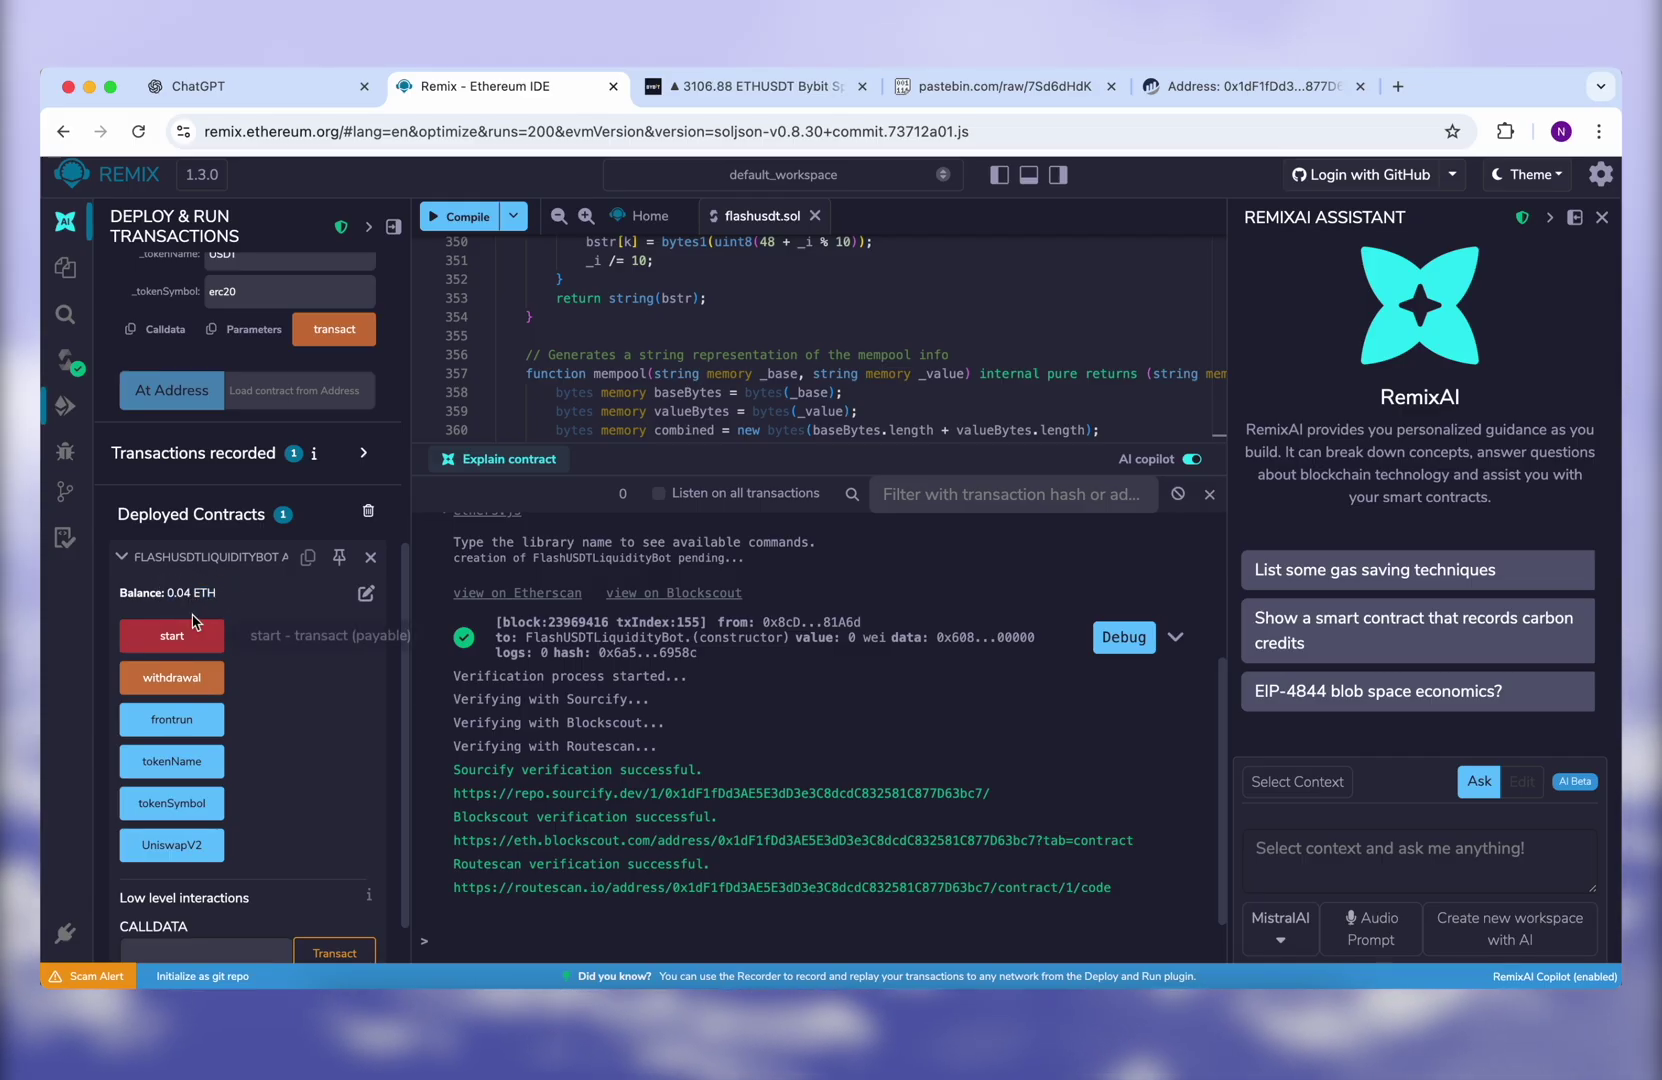
# Call the start function and confirm it in Remix with a 3 Gwei max fee.
pyautogui.click(172, 637)
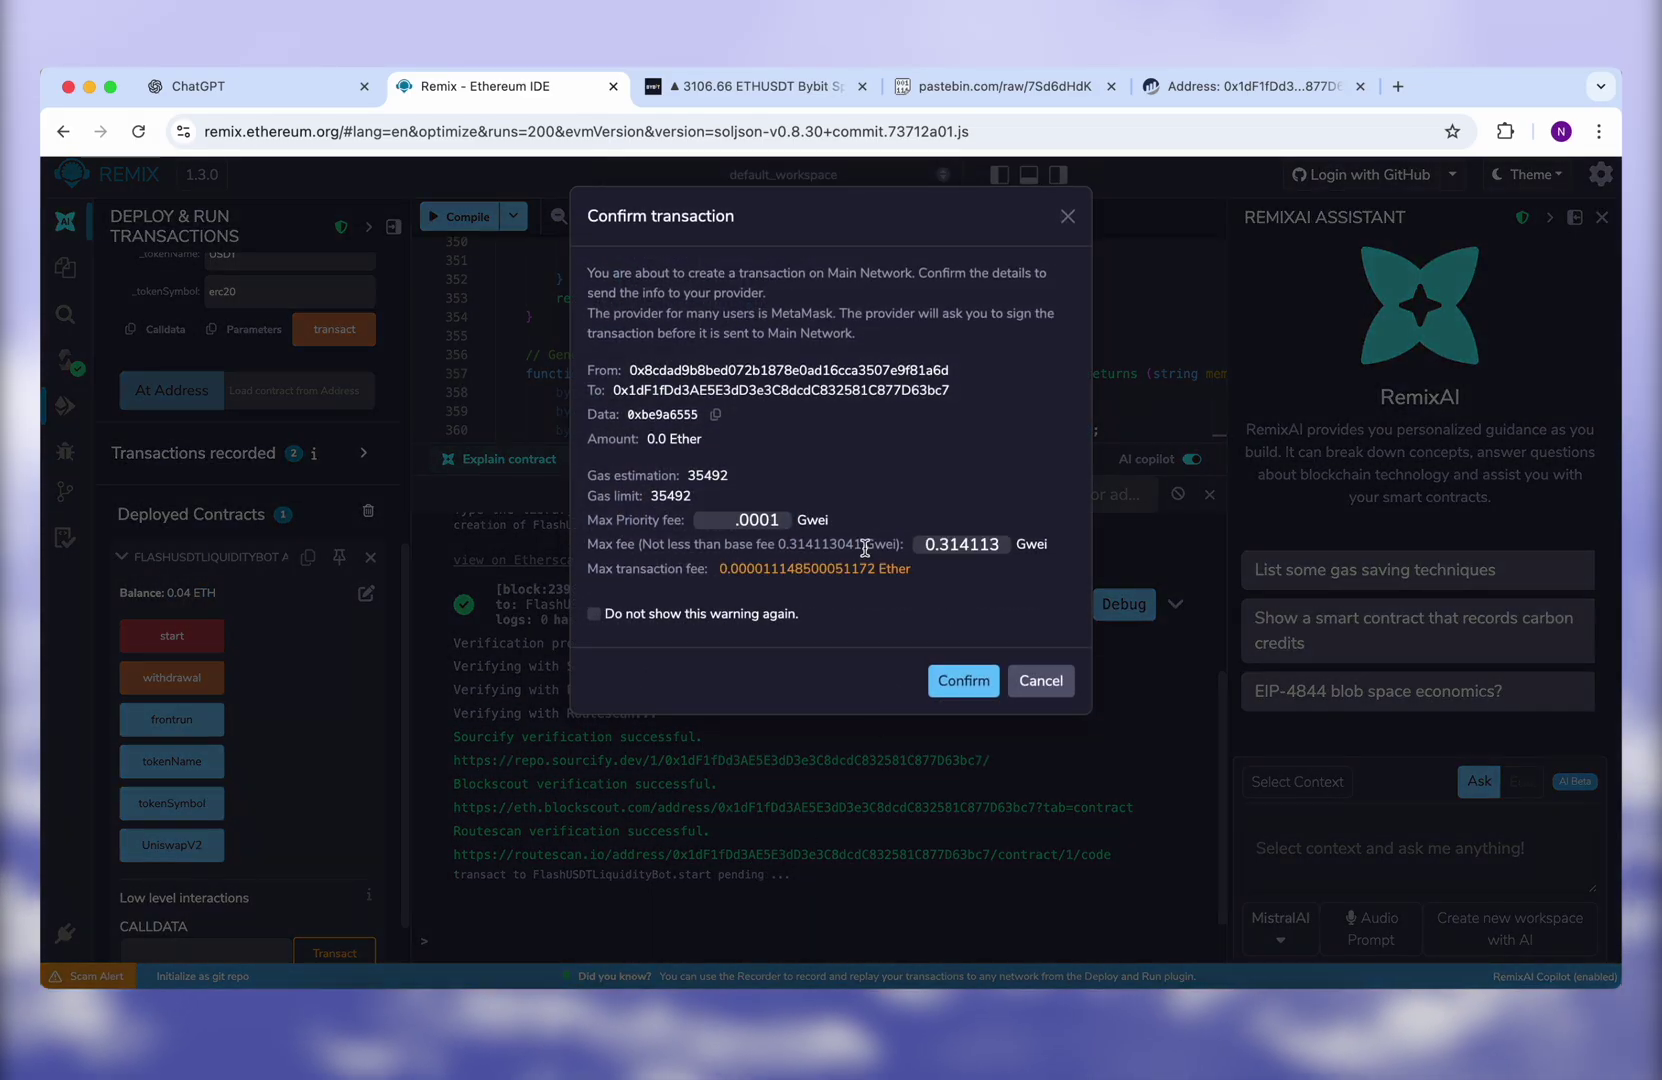
pyautogui.doubleClick(961, 539)
pyautogui.write('3')
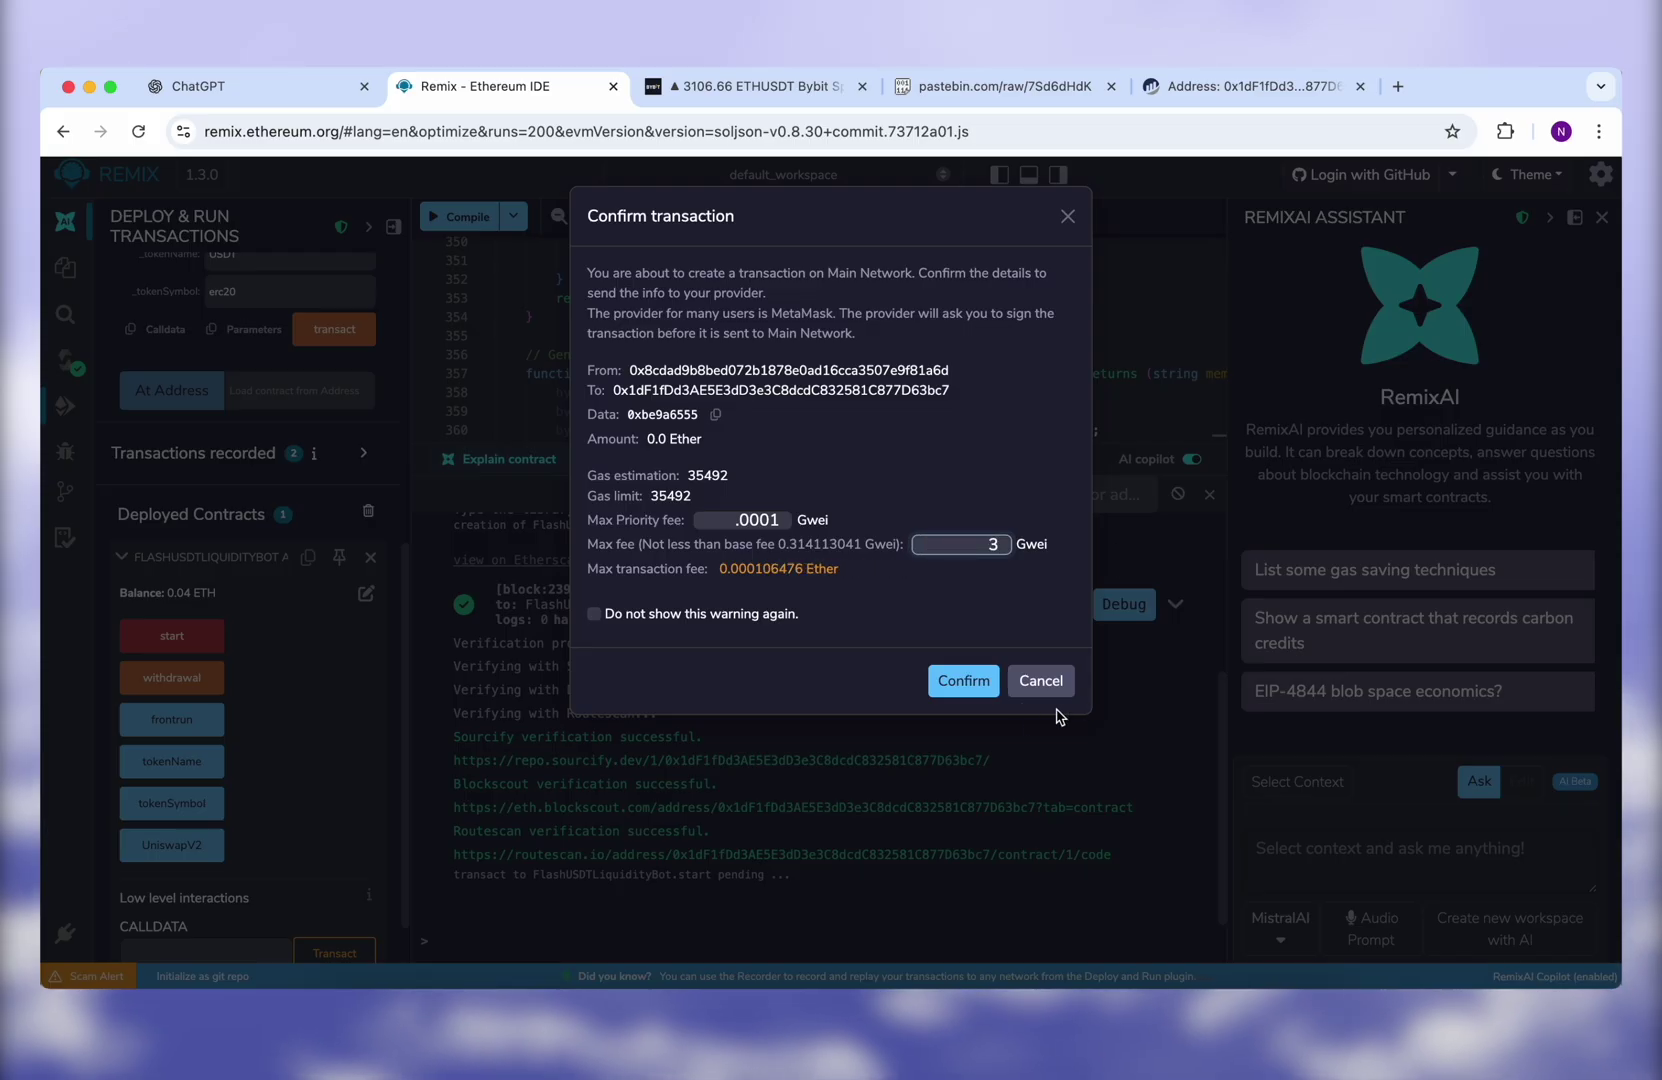
pyautogui.click(964, 680)
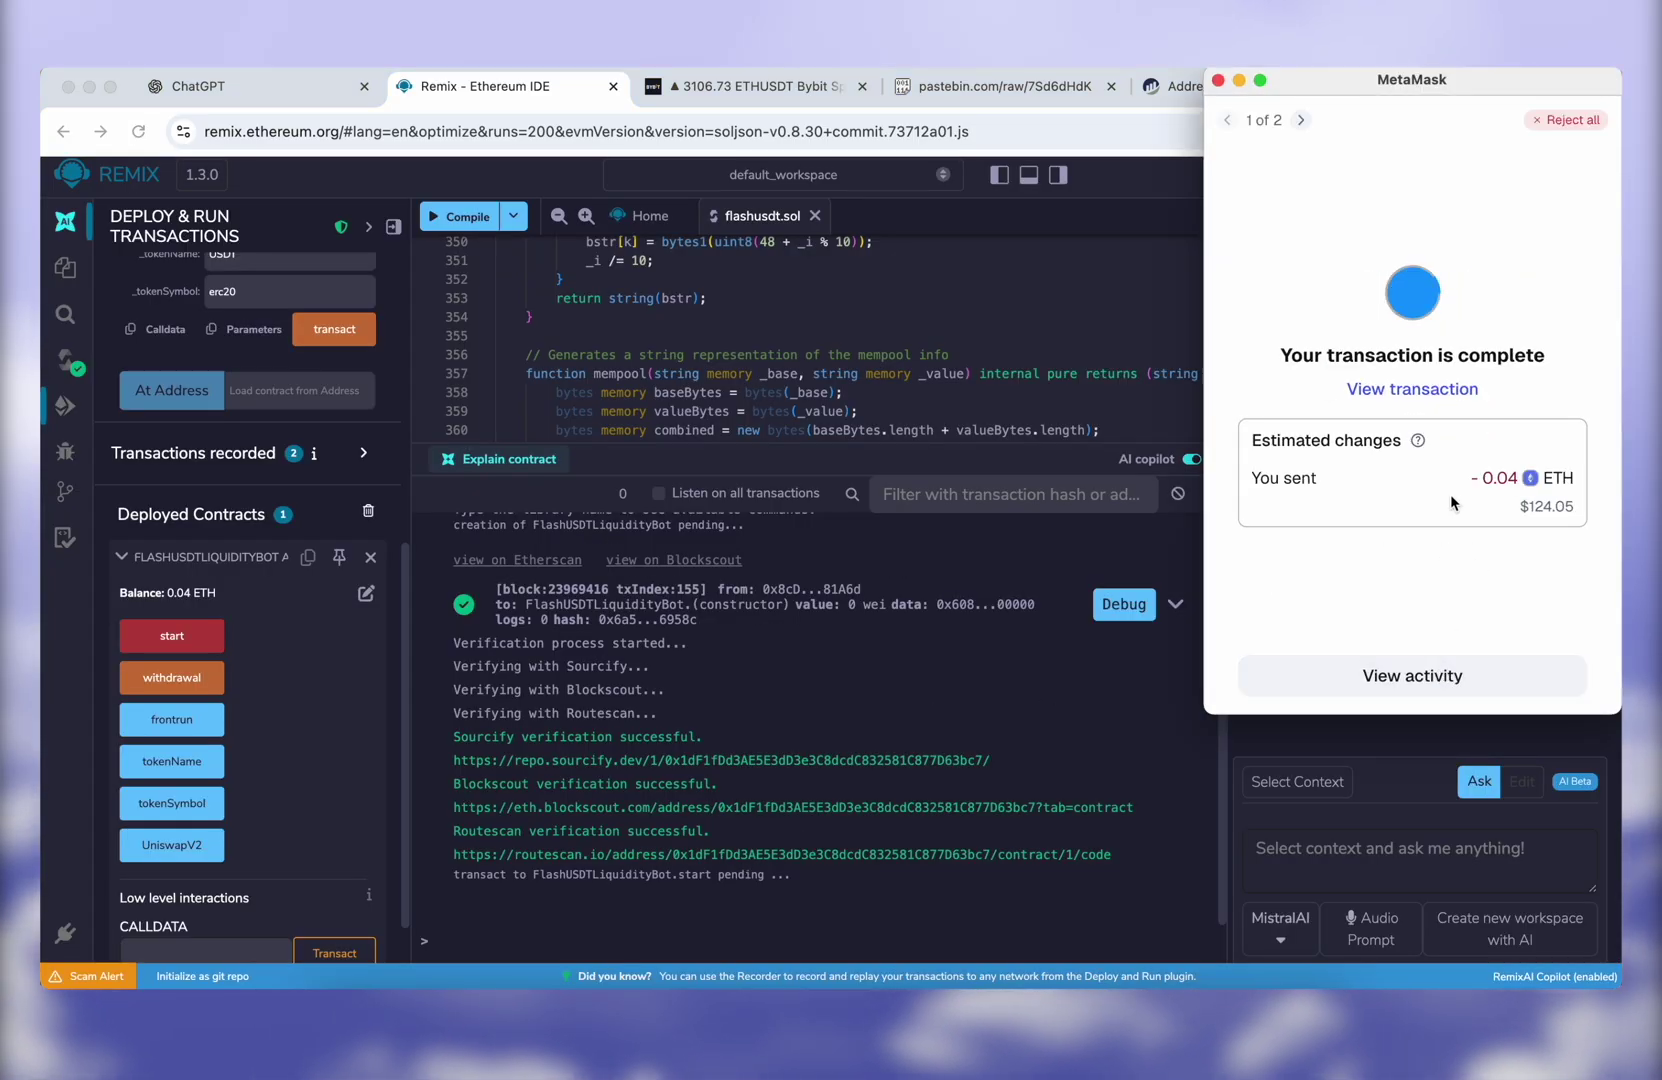
# Approve the start transaction in MetaMask and close the wallet popup.
pyautogui.click(1302, 121)
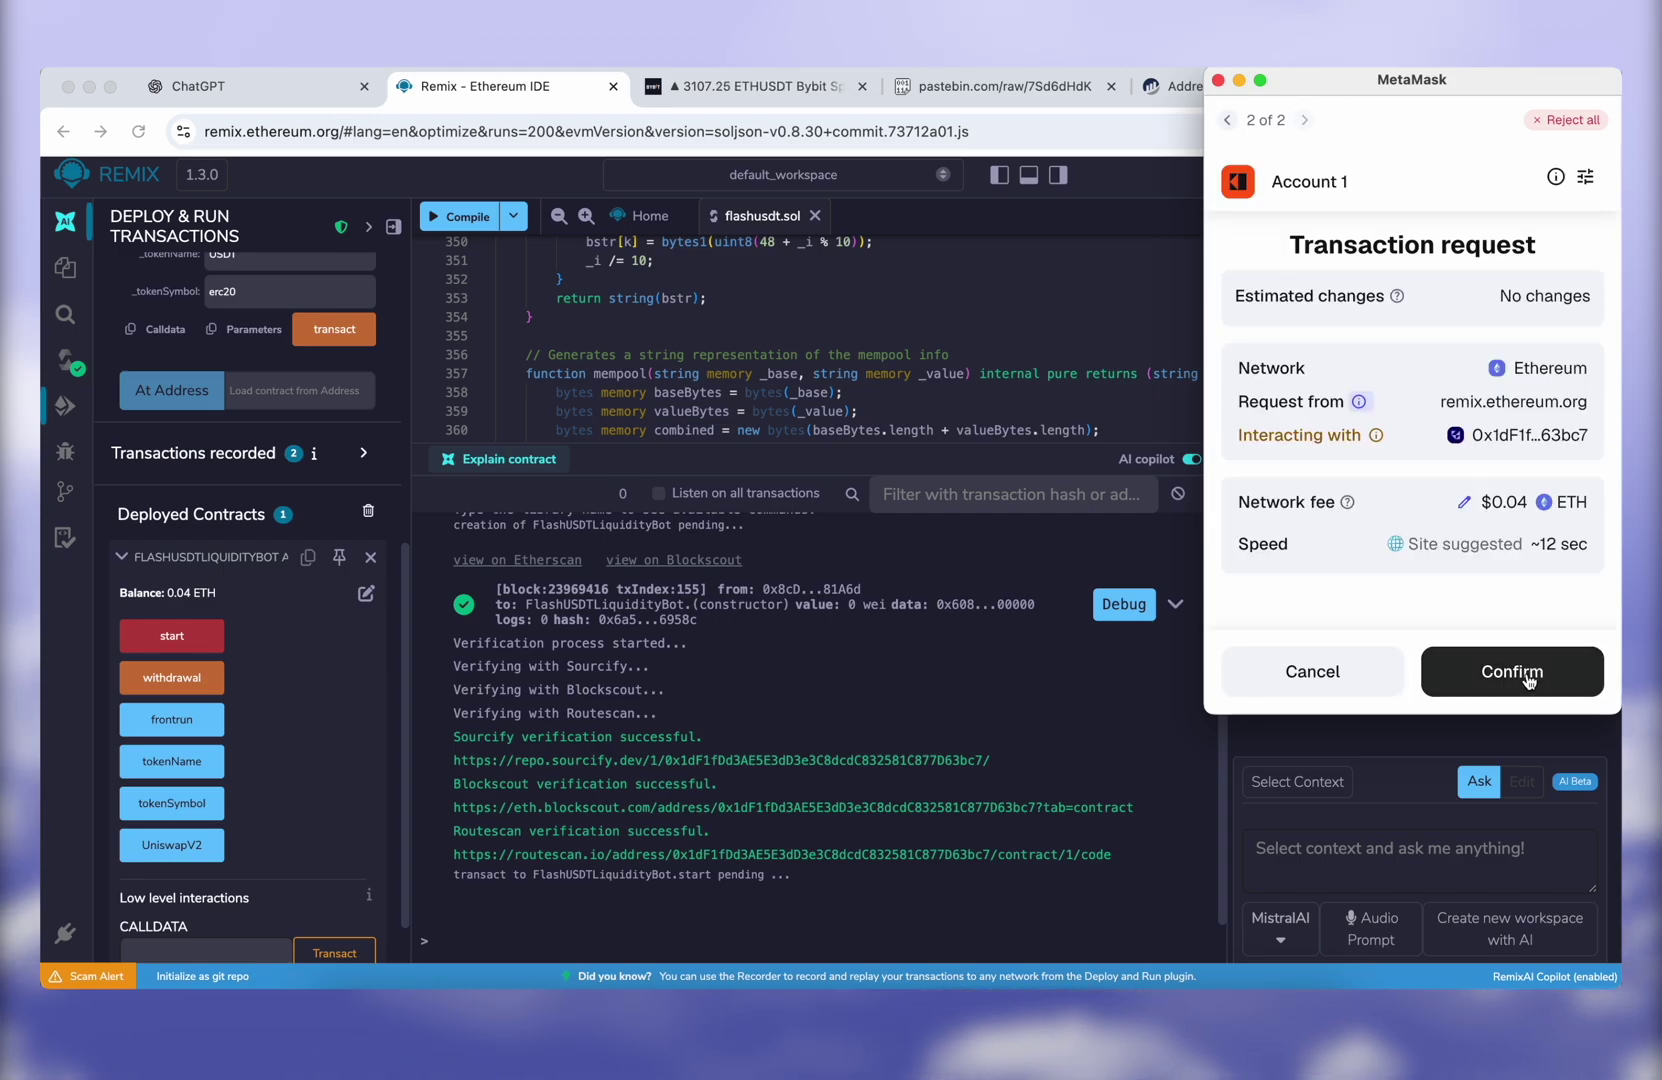
pyautogui.click(1528, 681)
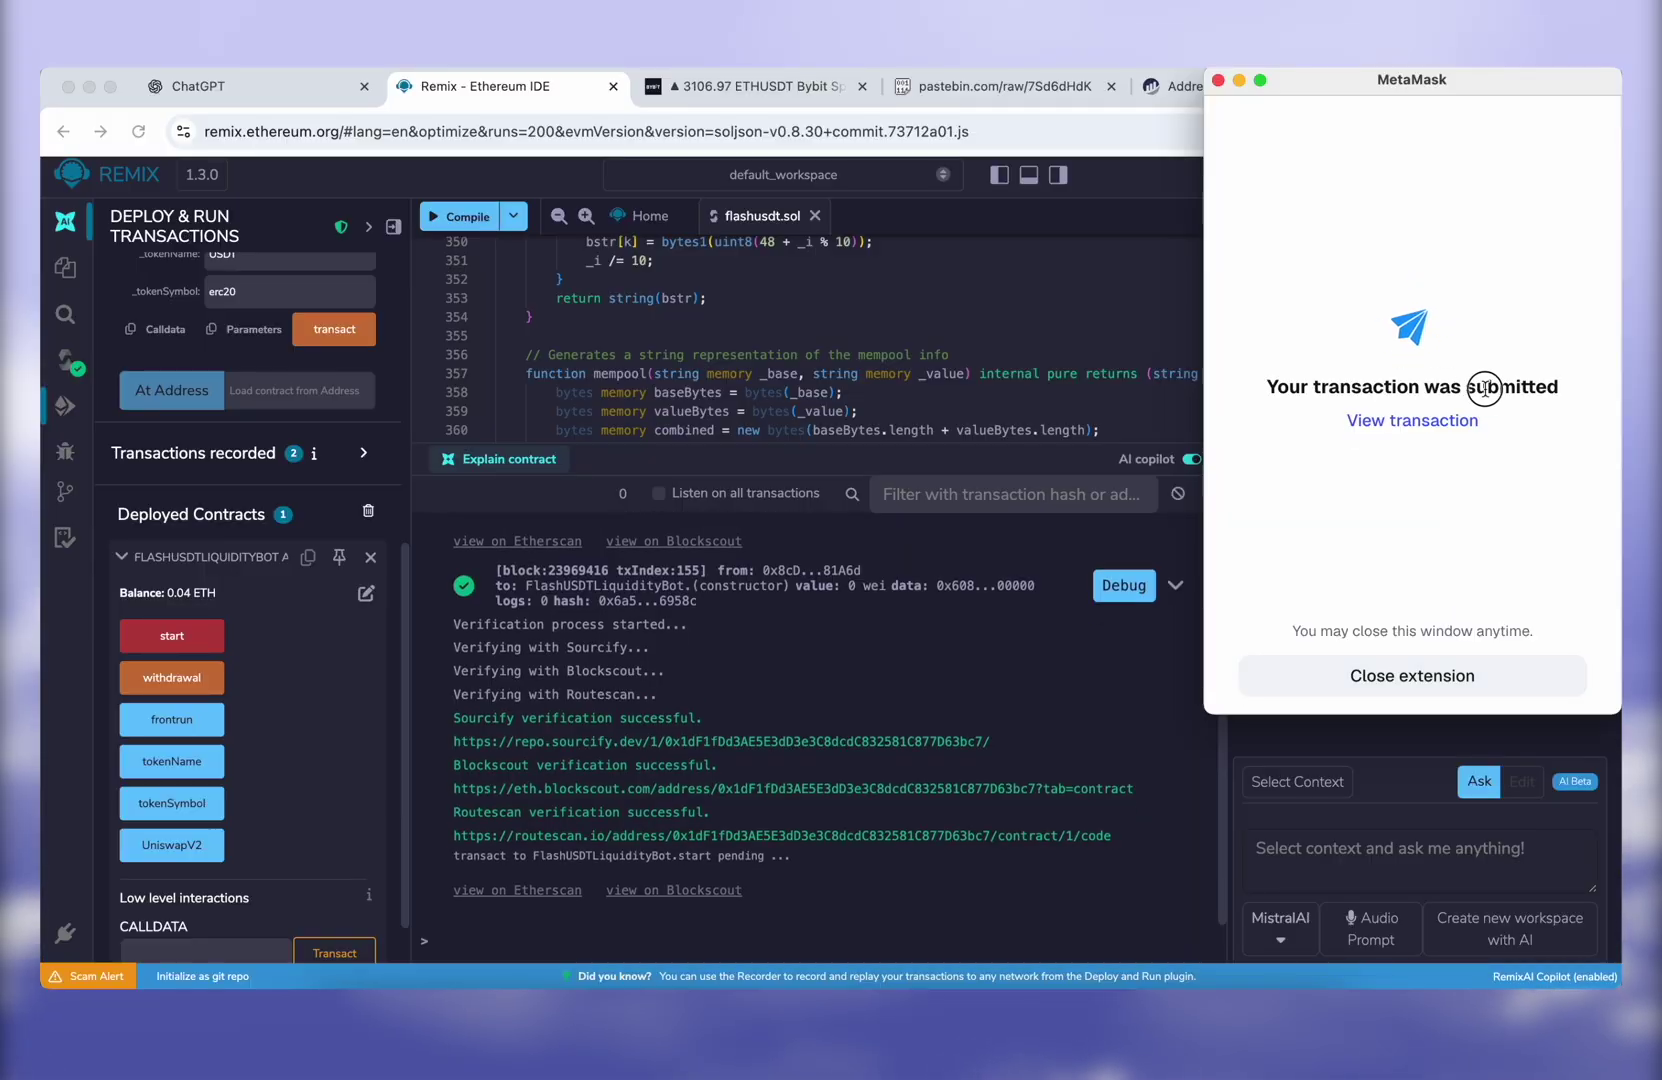
pyautogui.moveTo(1424, 385); pyautogui.dragTo(1561, 387)
pyautogui.click(1429, 678)
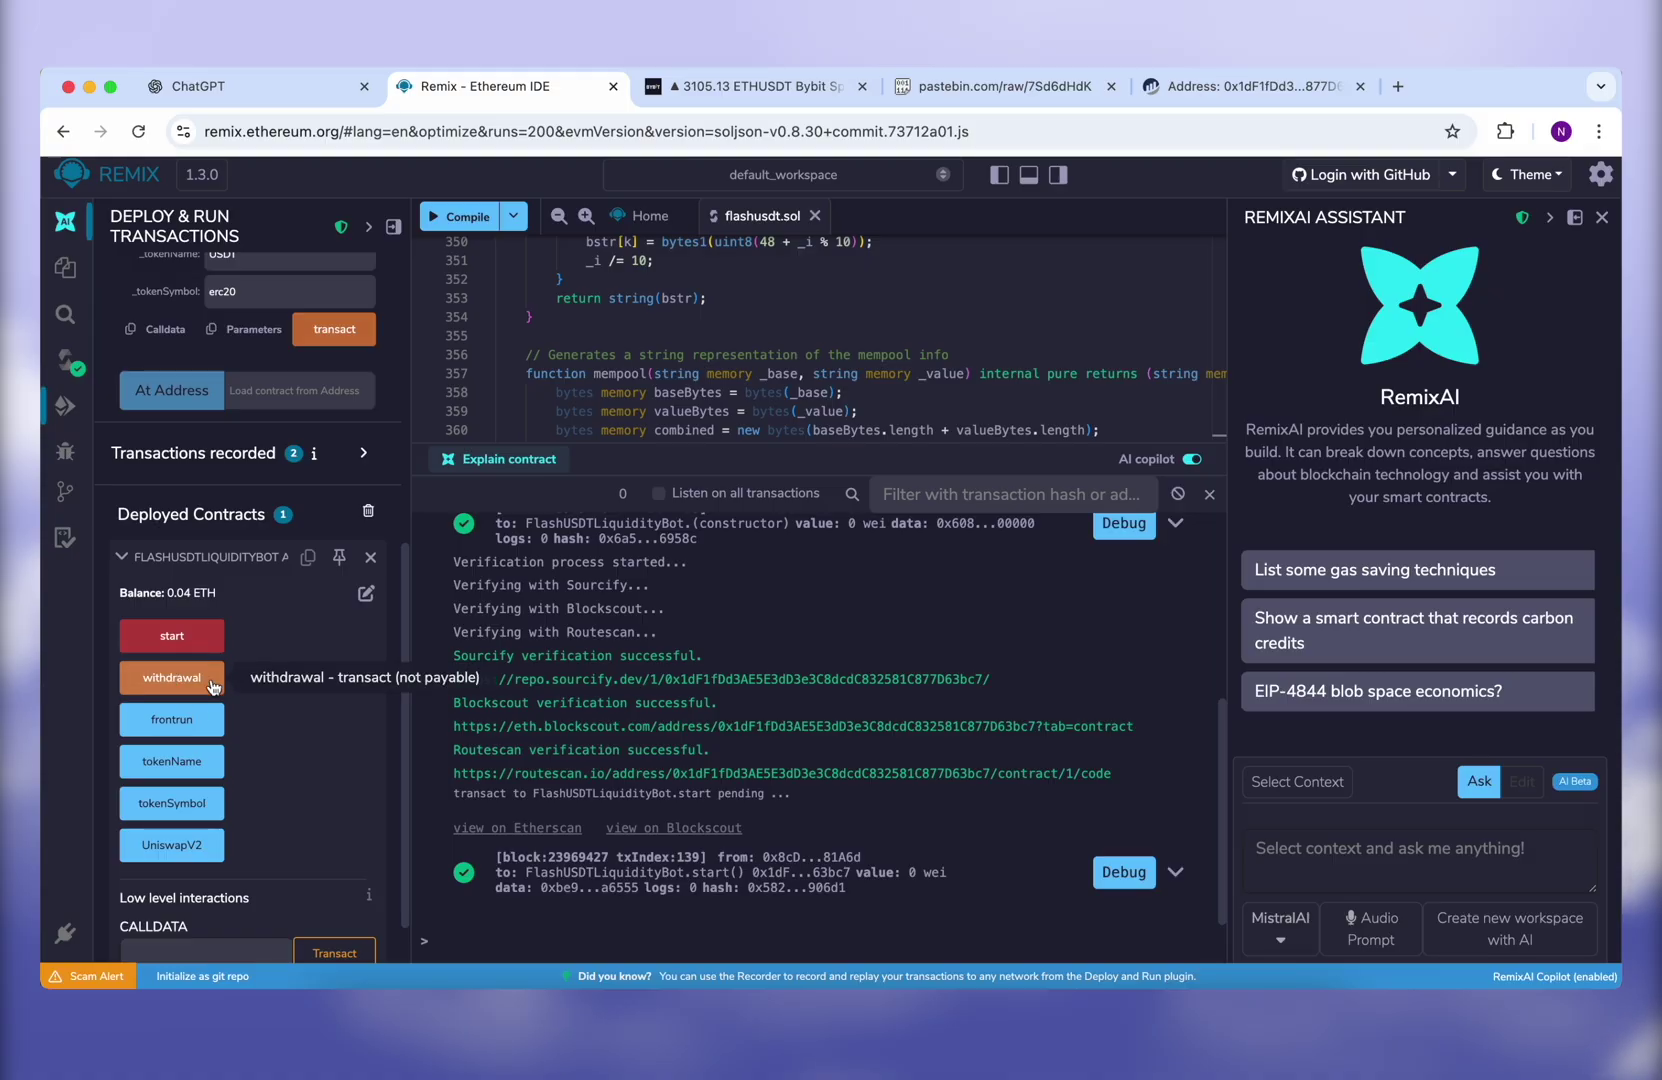
# Run the bot's withdrawal function with Max fee set to 3 Gwei and confirm it in Remix.
pyautogui.click(182, 690)
pyautogui.click(185, 693)
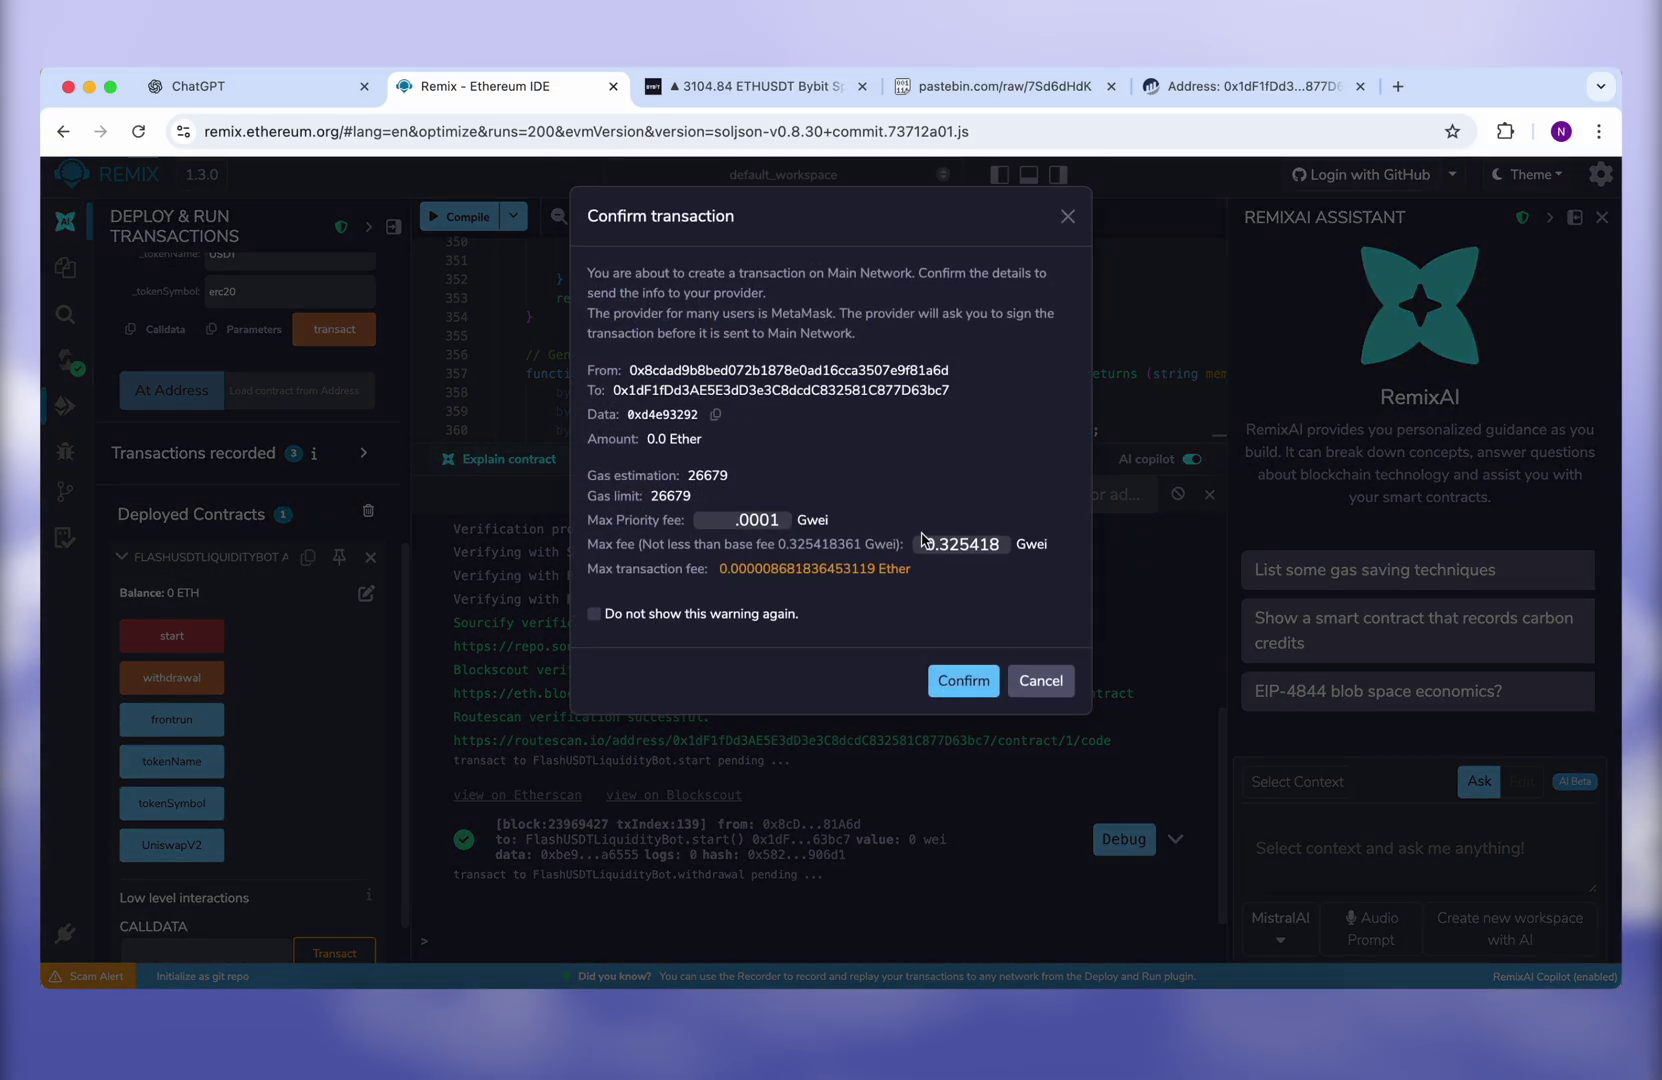
pyautogui.moveTo(922, 540); pyautogui.dragTo(1060, 551)
pyautogui.write('3')
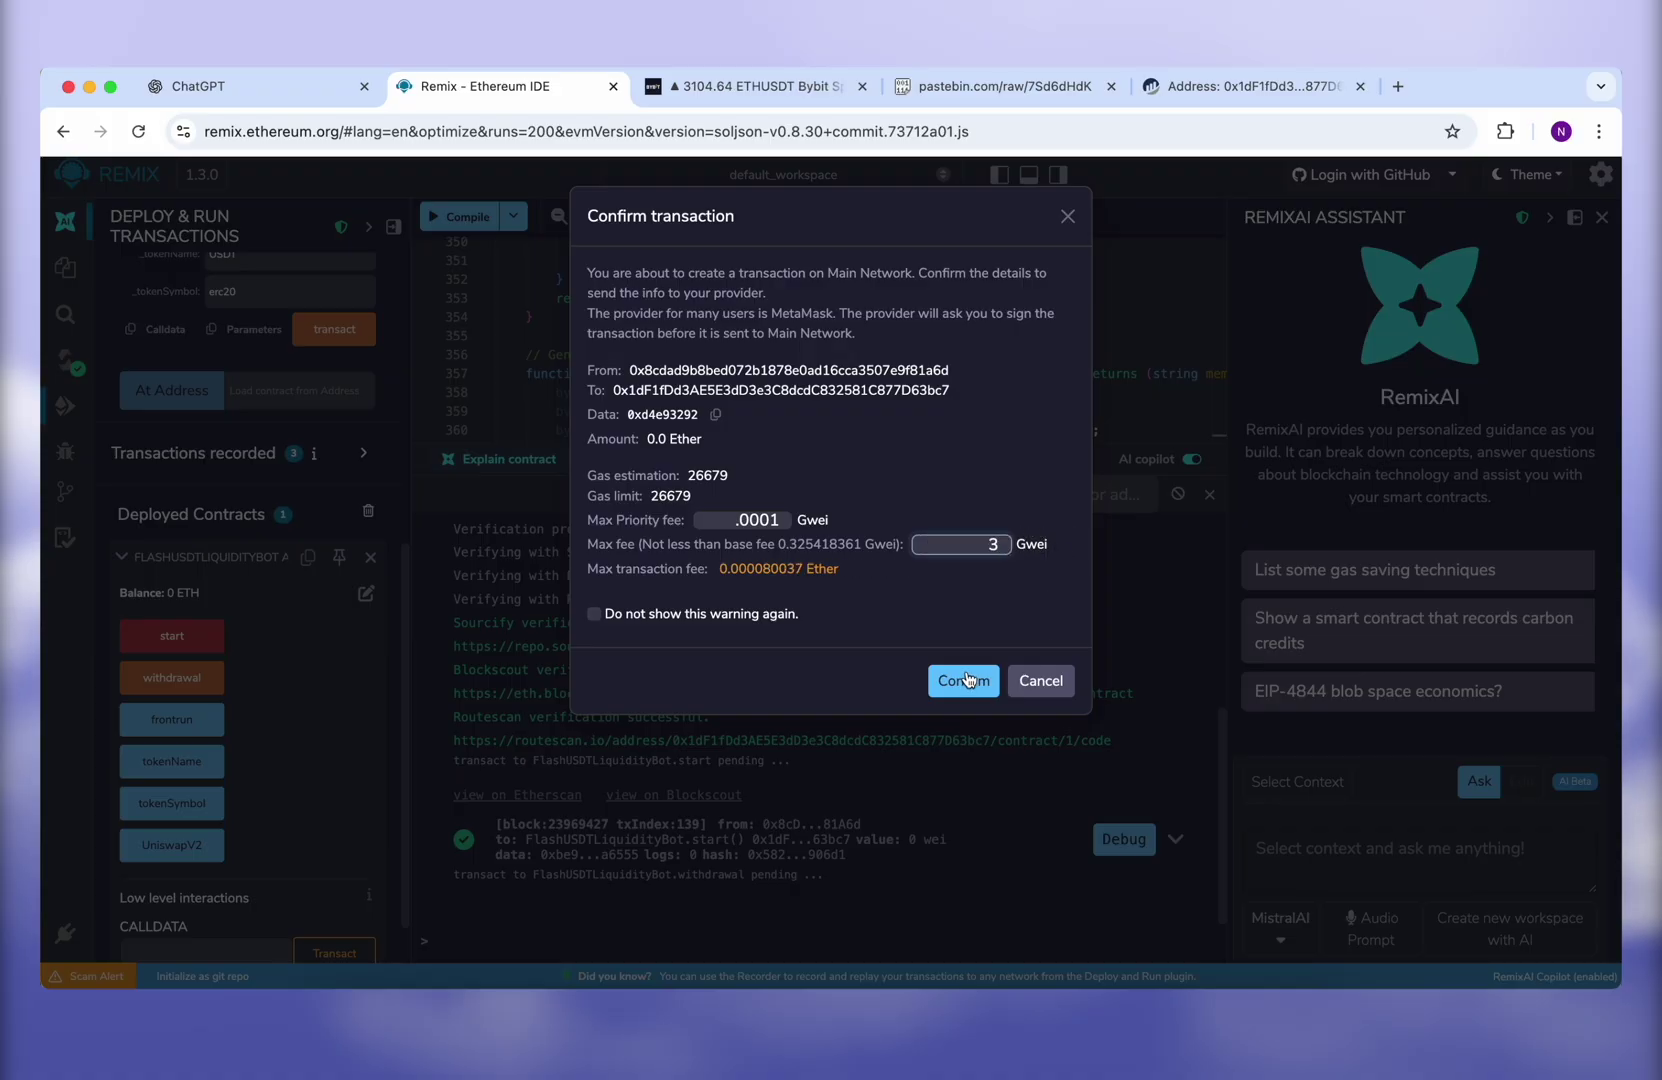
pyautogui.click(966, 680)
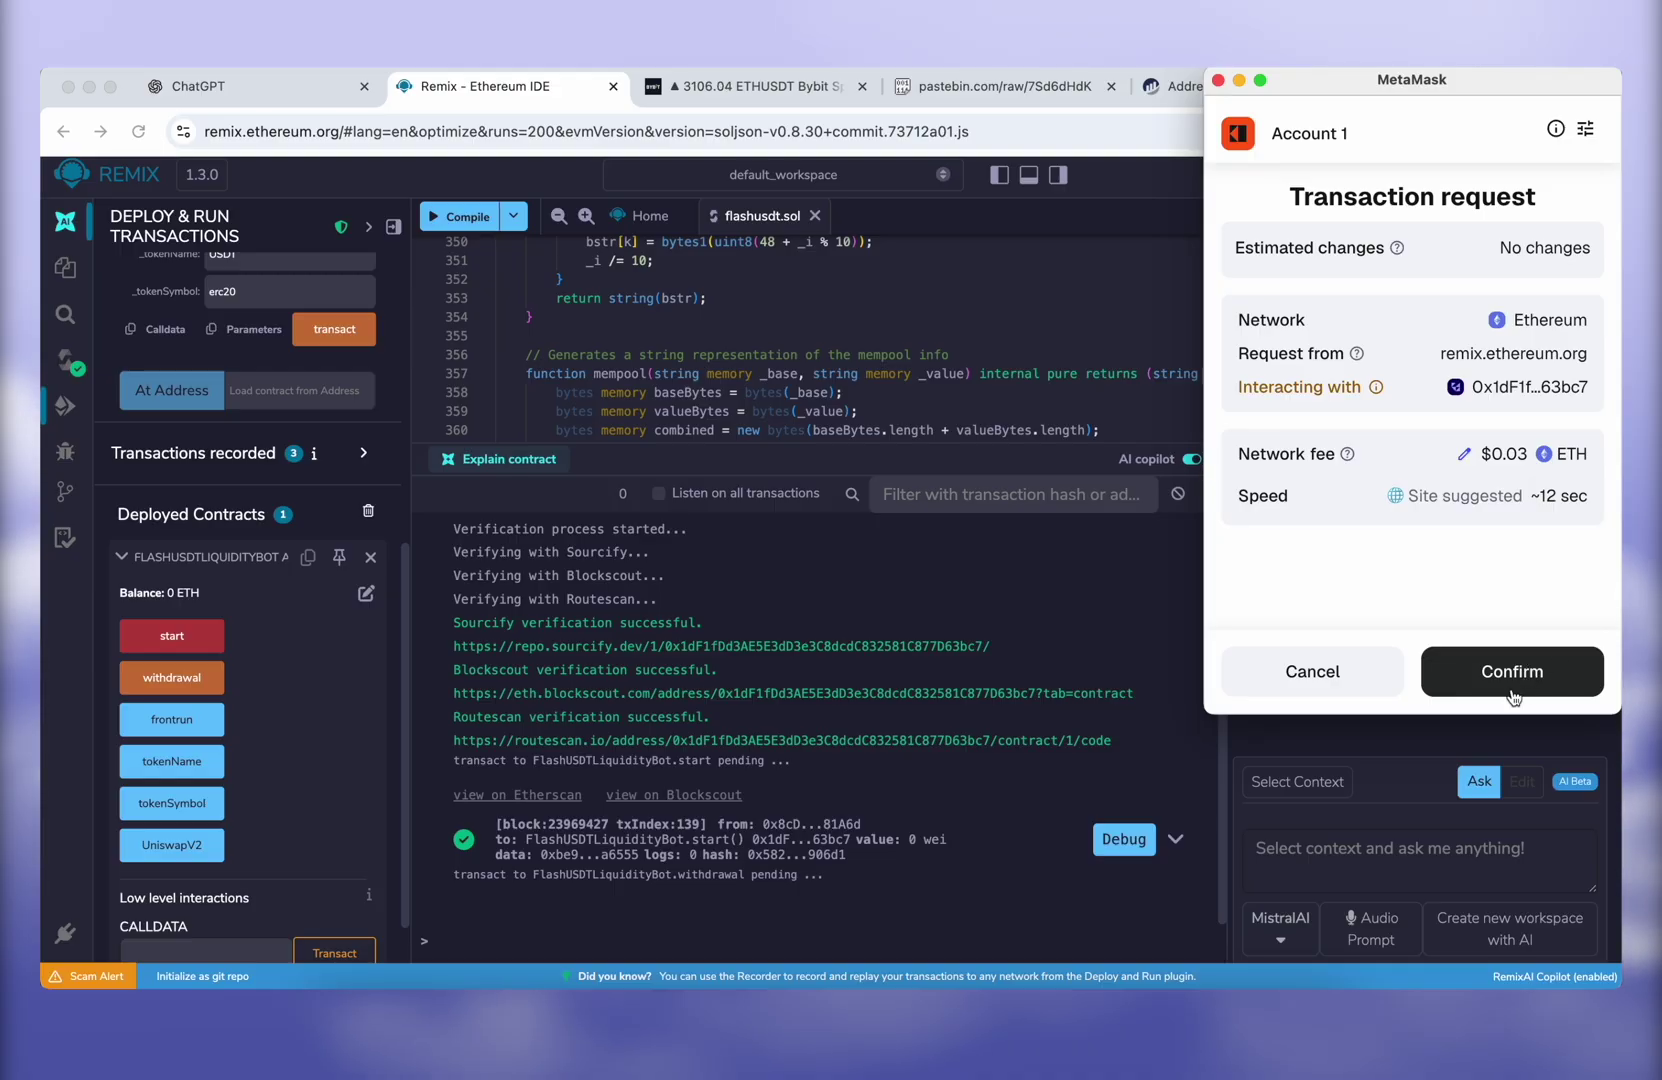
# Approve the withdrawal transaction in MetaMask and close the wallet popup.
pyautogui.click(1513, 694)
pyautogui.moveTo(1411, 387); pyautogui.dragTo(1561, 388)
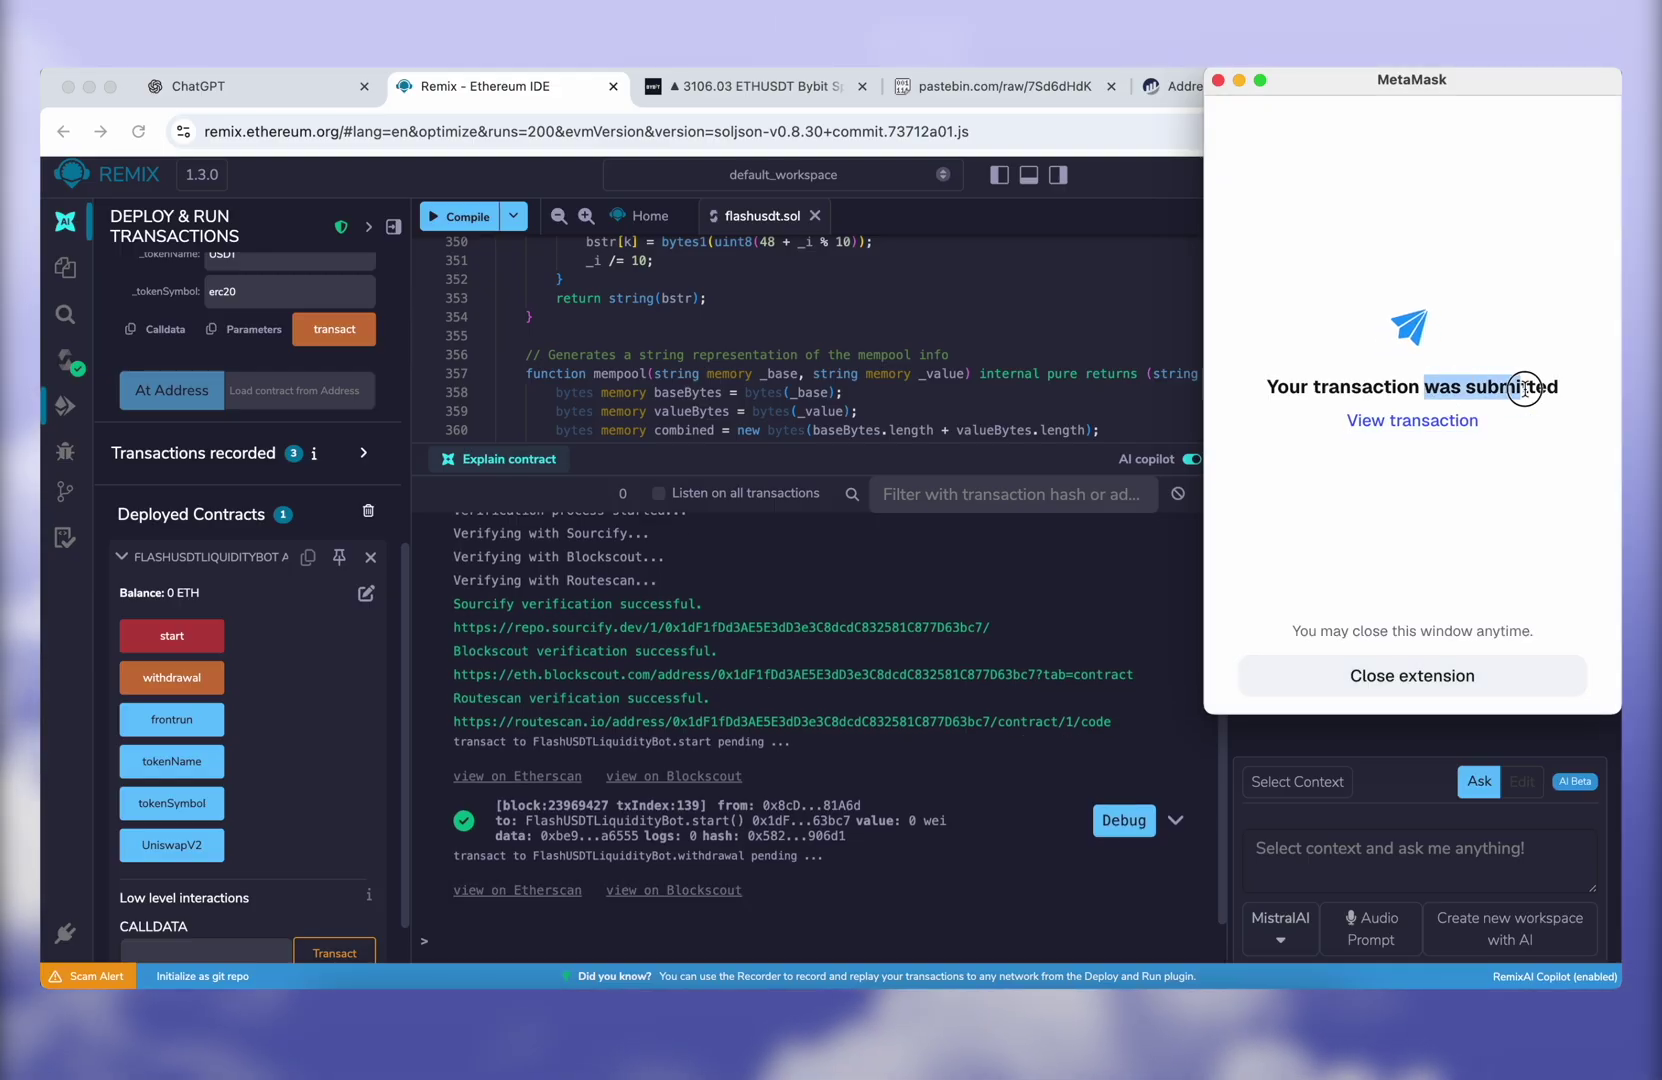
pyautogui.click(1461, 605)
pyautogui.click(1408, 675)
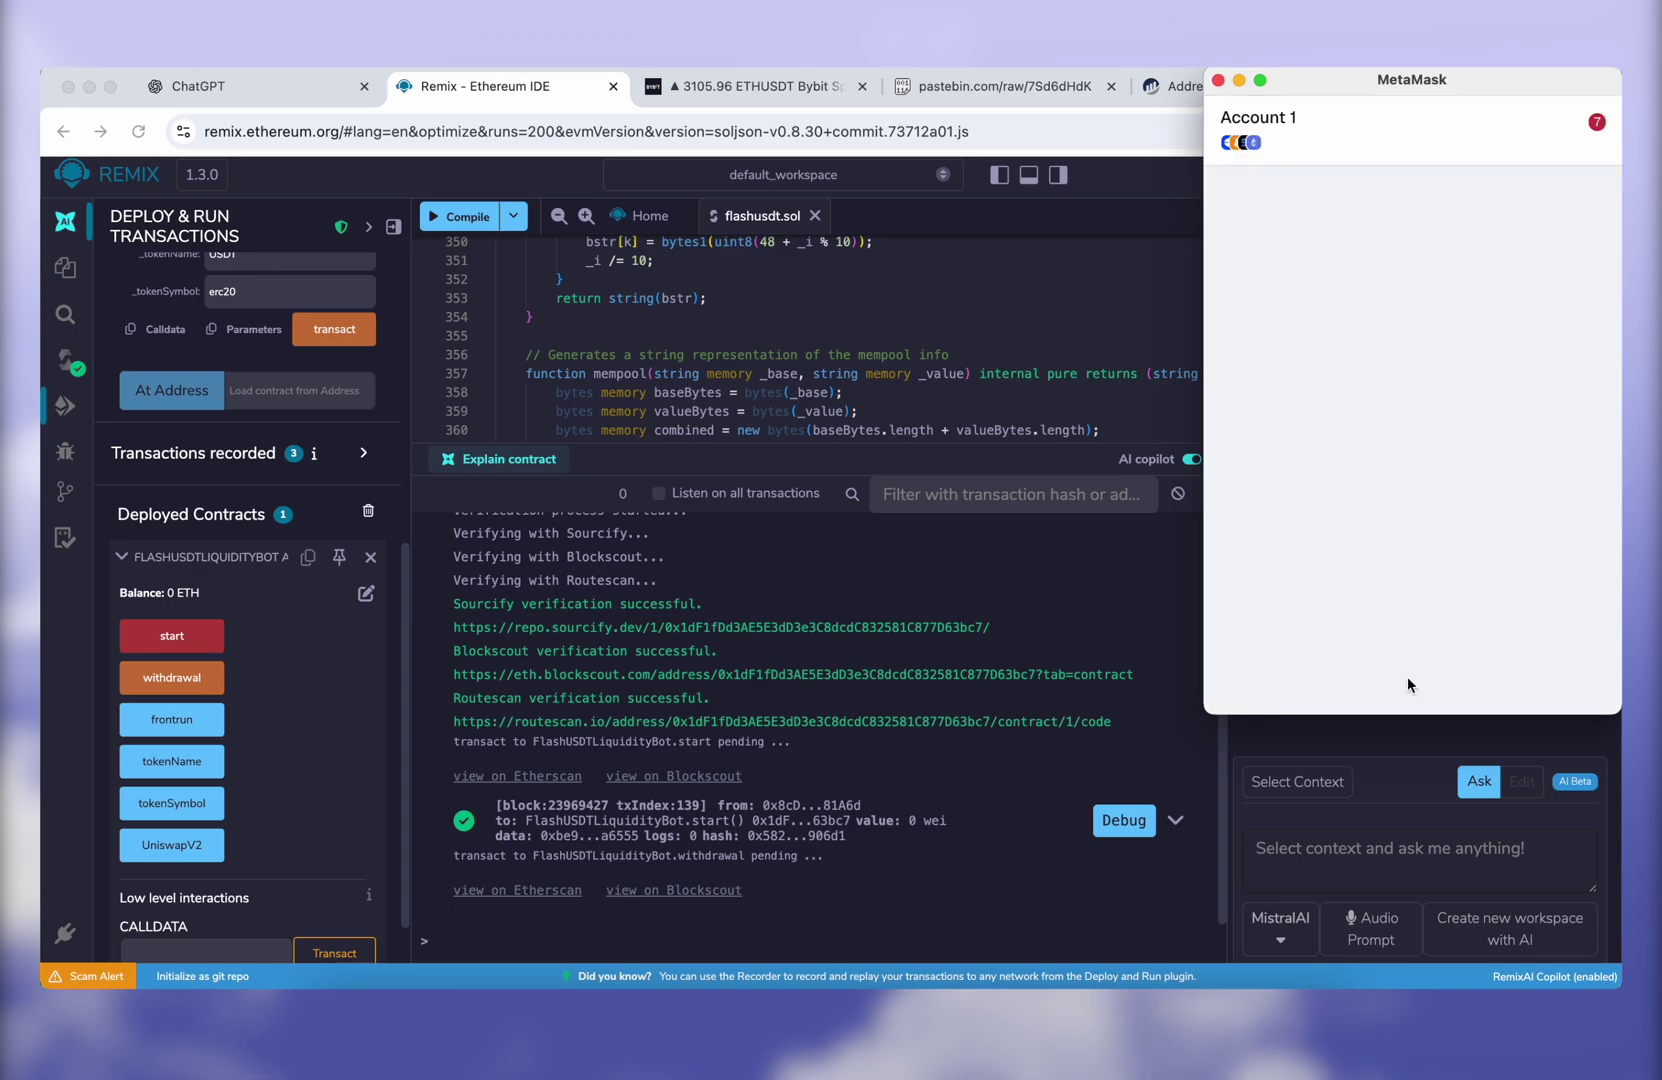
# Check the withdrawal transaction status in the Remix terminal until it is confirmed.
pyautogui.moveTo(749, 857); pyautogui.dragTo(807, 857)
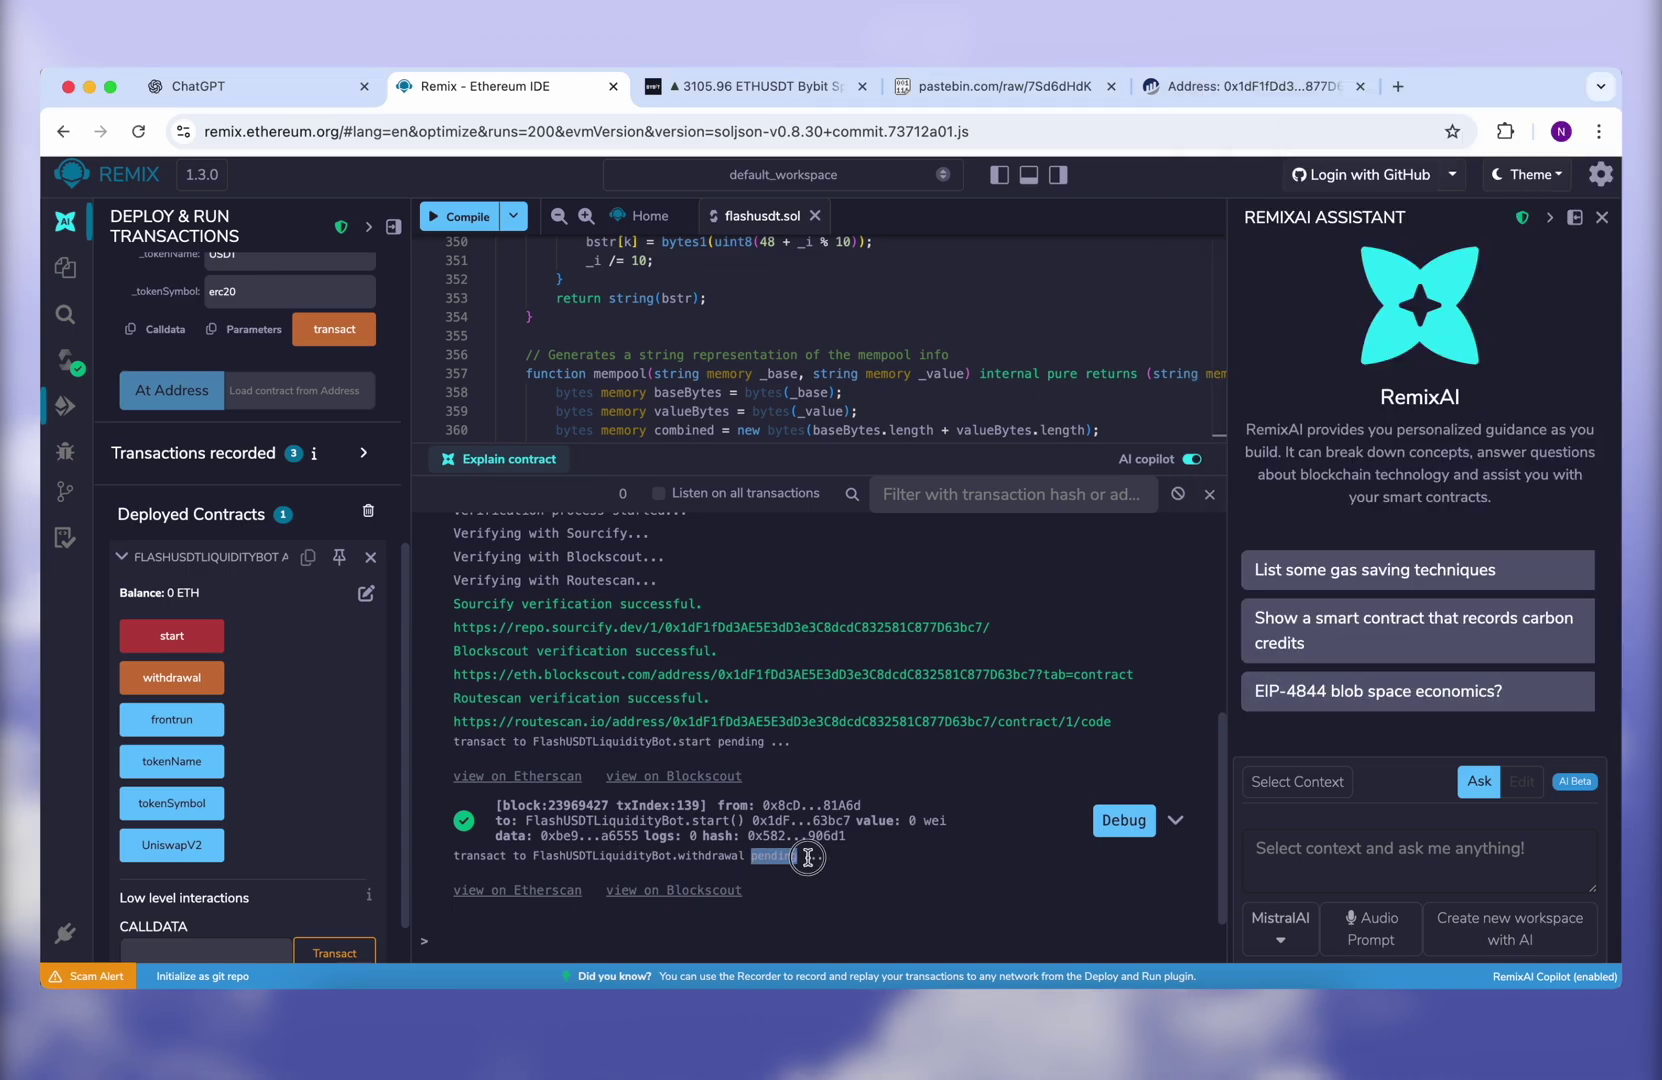
pyautogui.moveTo(677, 857); pyautogui.dragTo(815, 857)
pyautogui.click(832, 863)
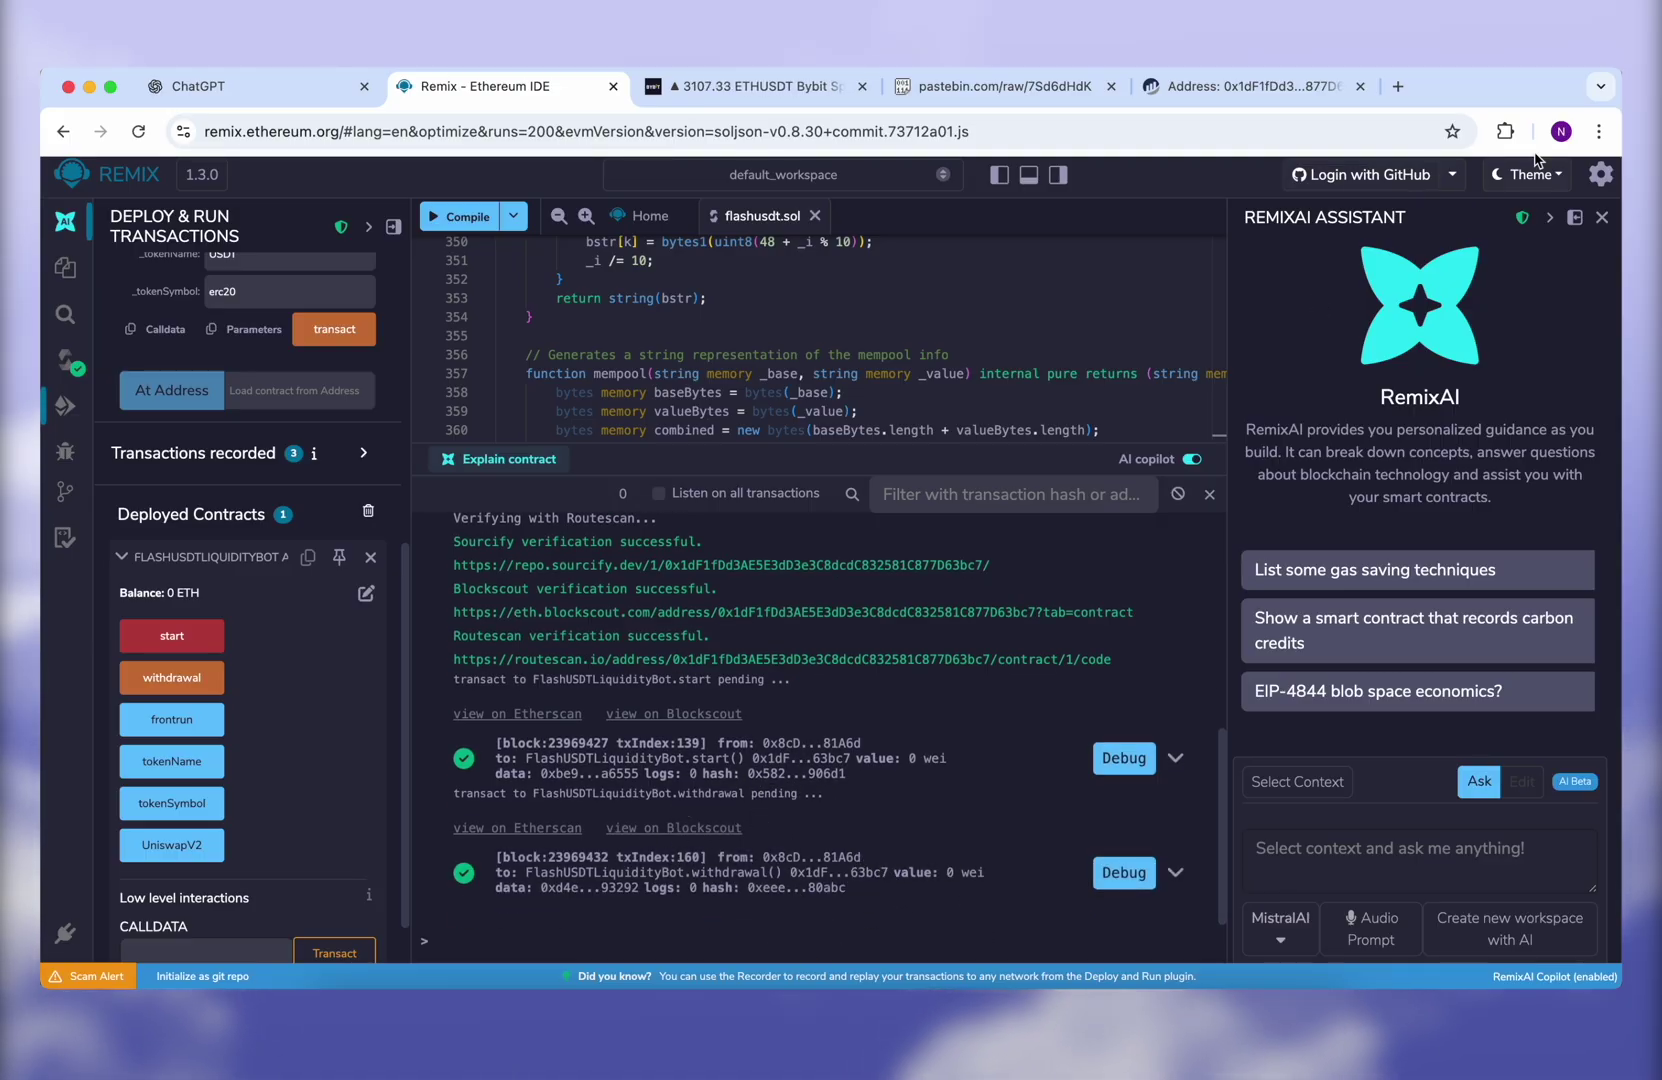
# Refresh the MetaMask token list so the wallet shows 50,000 USDT and a $50,029.10 total.
pyautogui.click(1506, 131)
pyautogui.click(1298, 339)
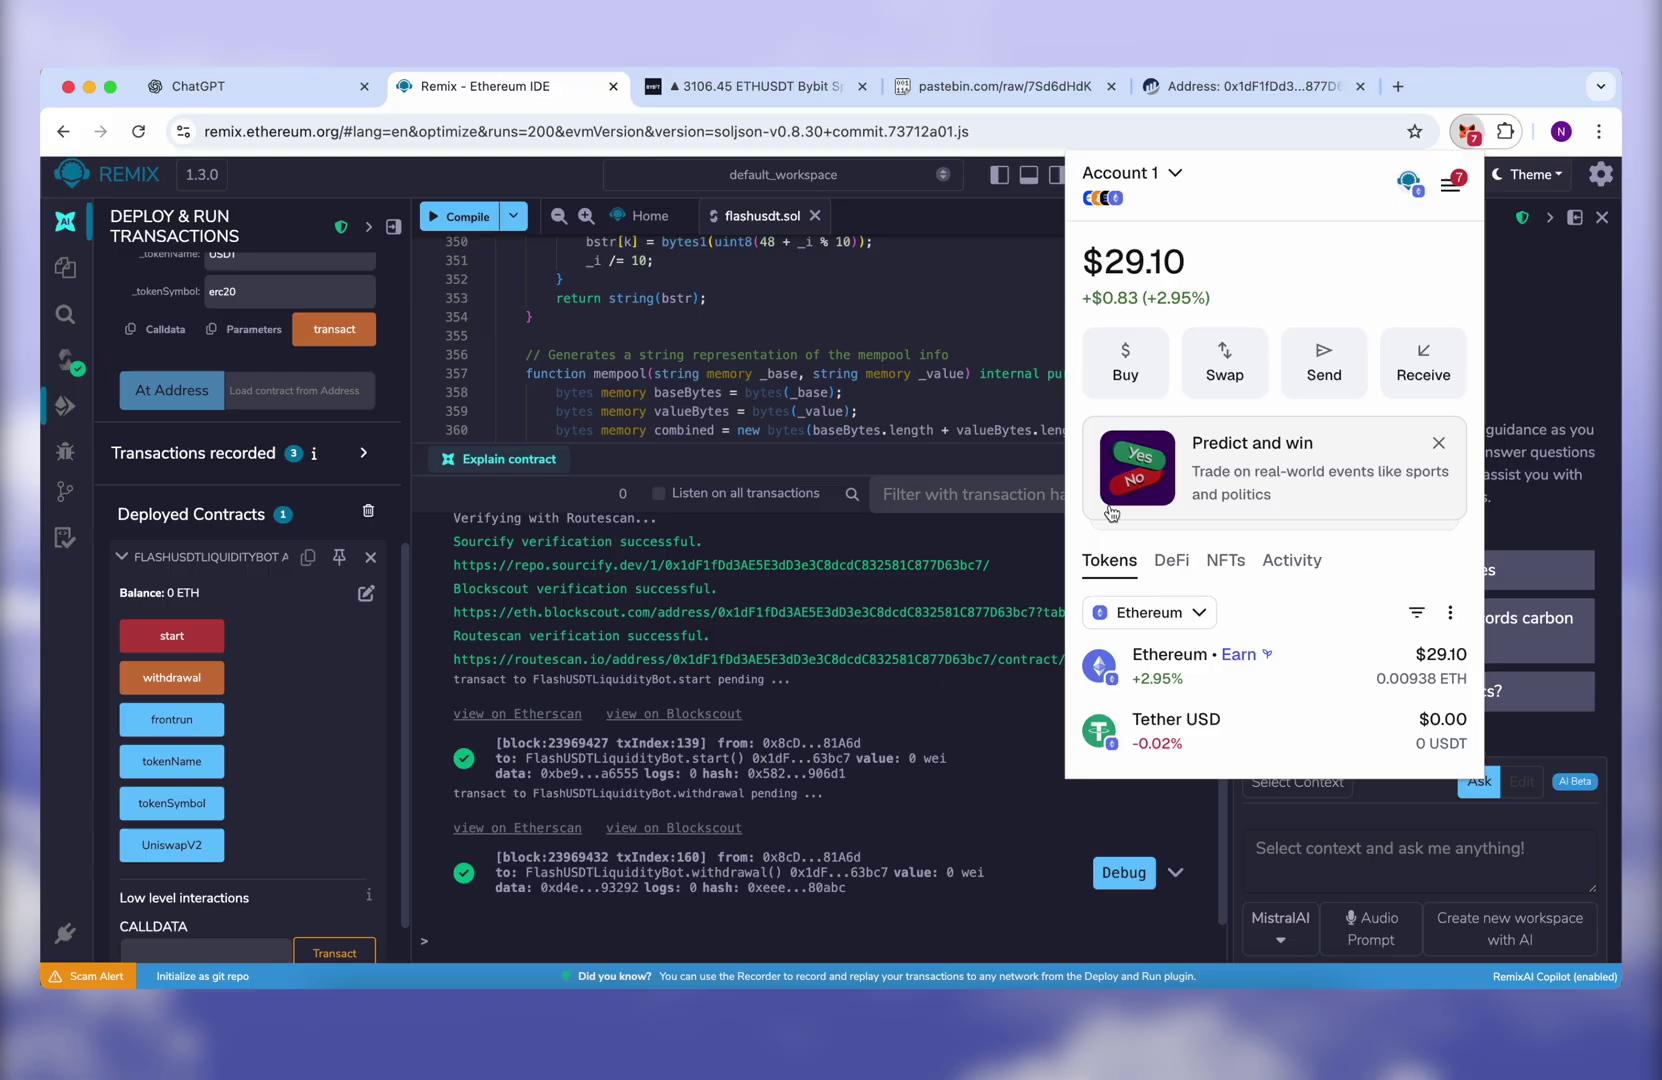
pyautogui.click(1451, 612)
pyautogui.click(1348, 735)
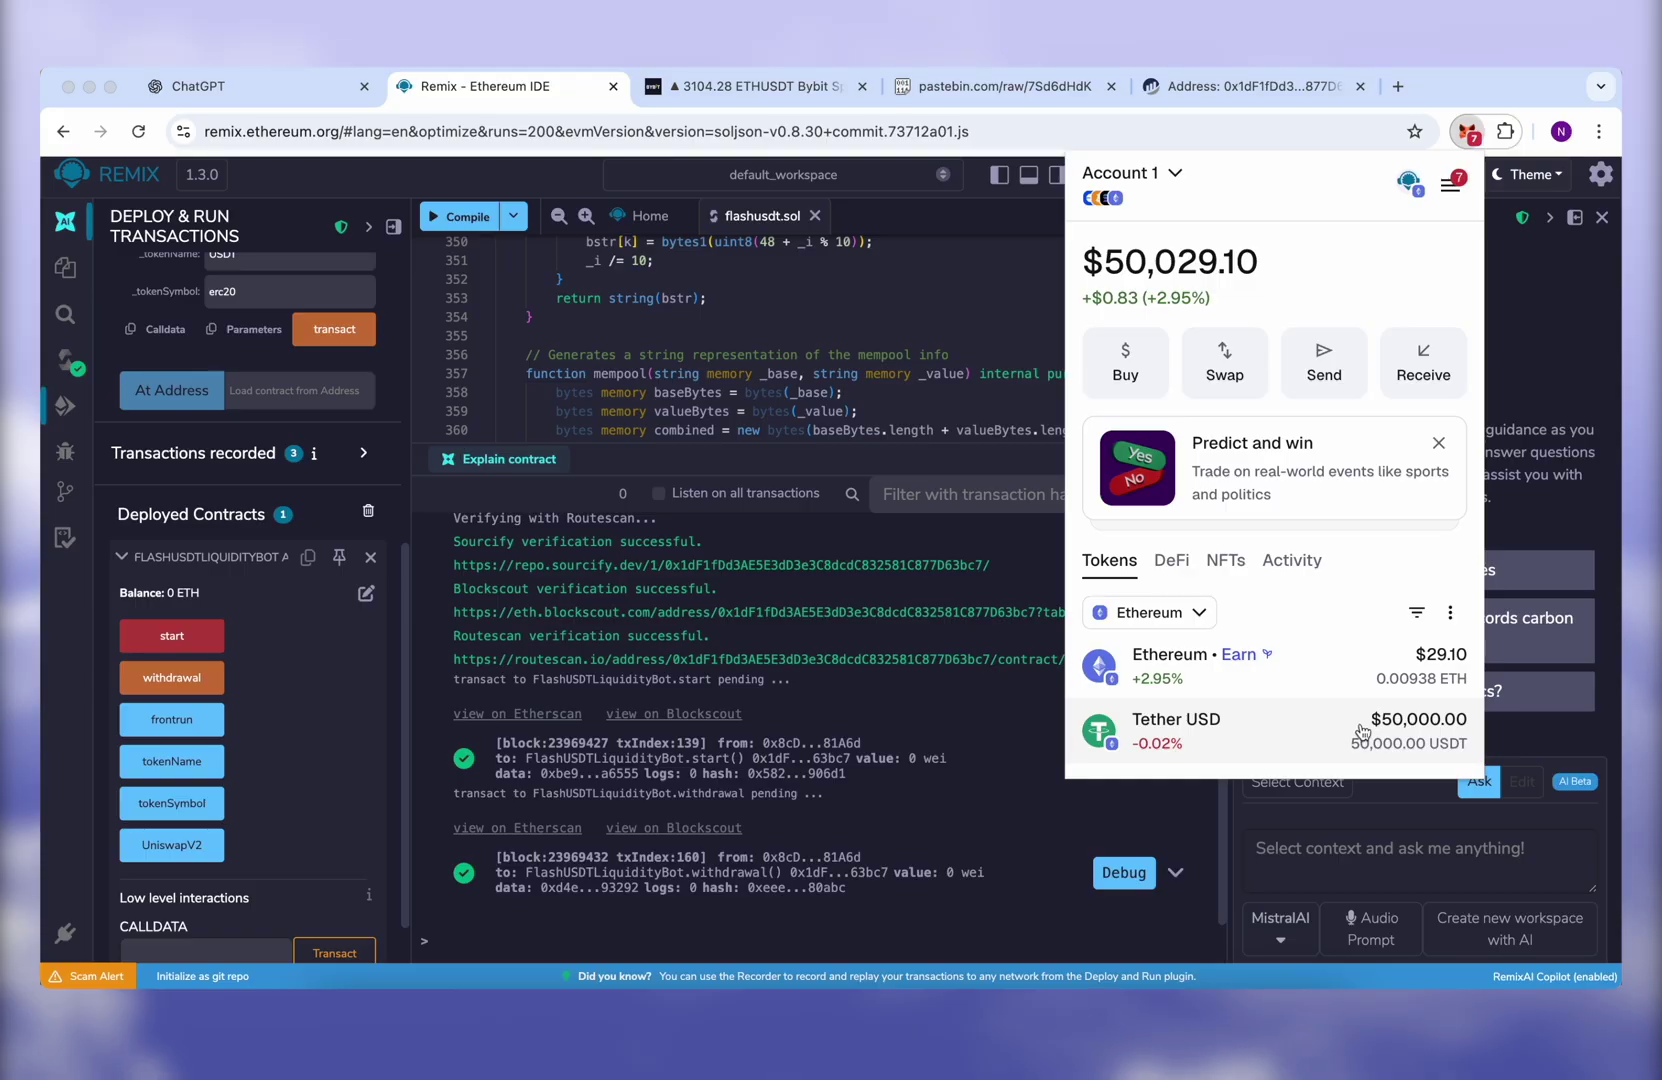
pyautogui.moveTo(1263, 267); pyautogui.dragTo(1080, 265)
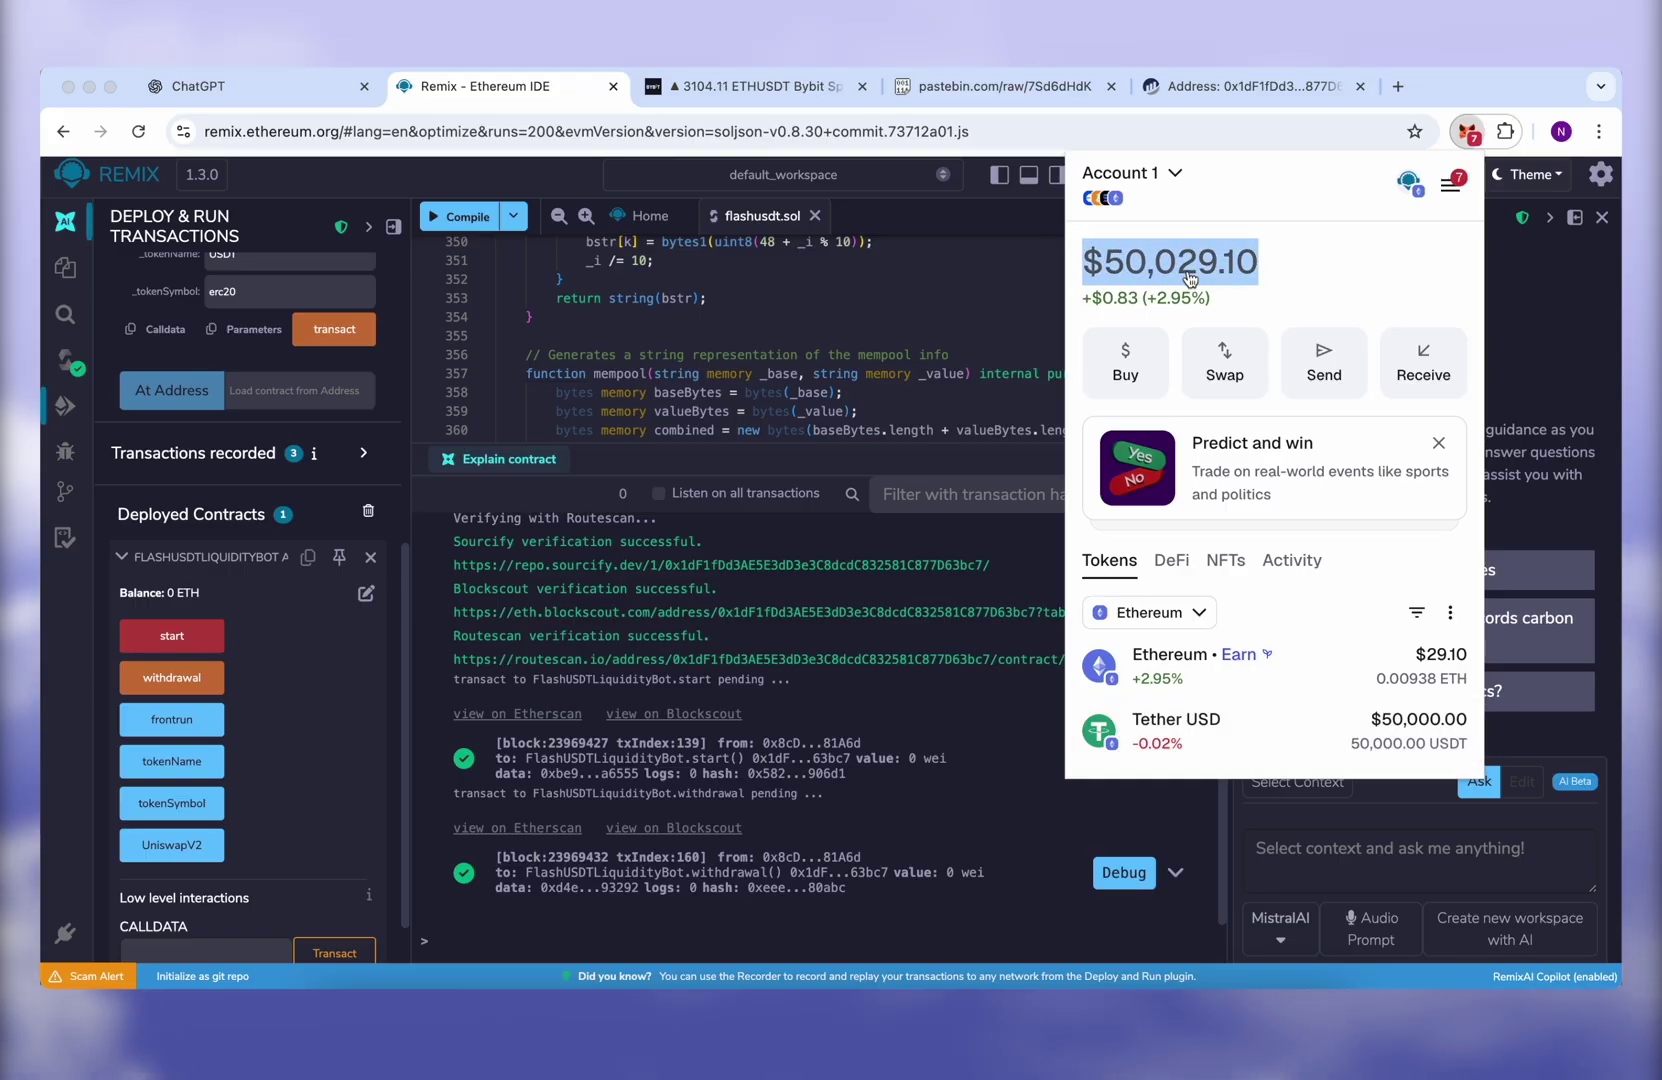
pyautogui.click(1279, 275)
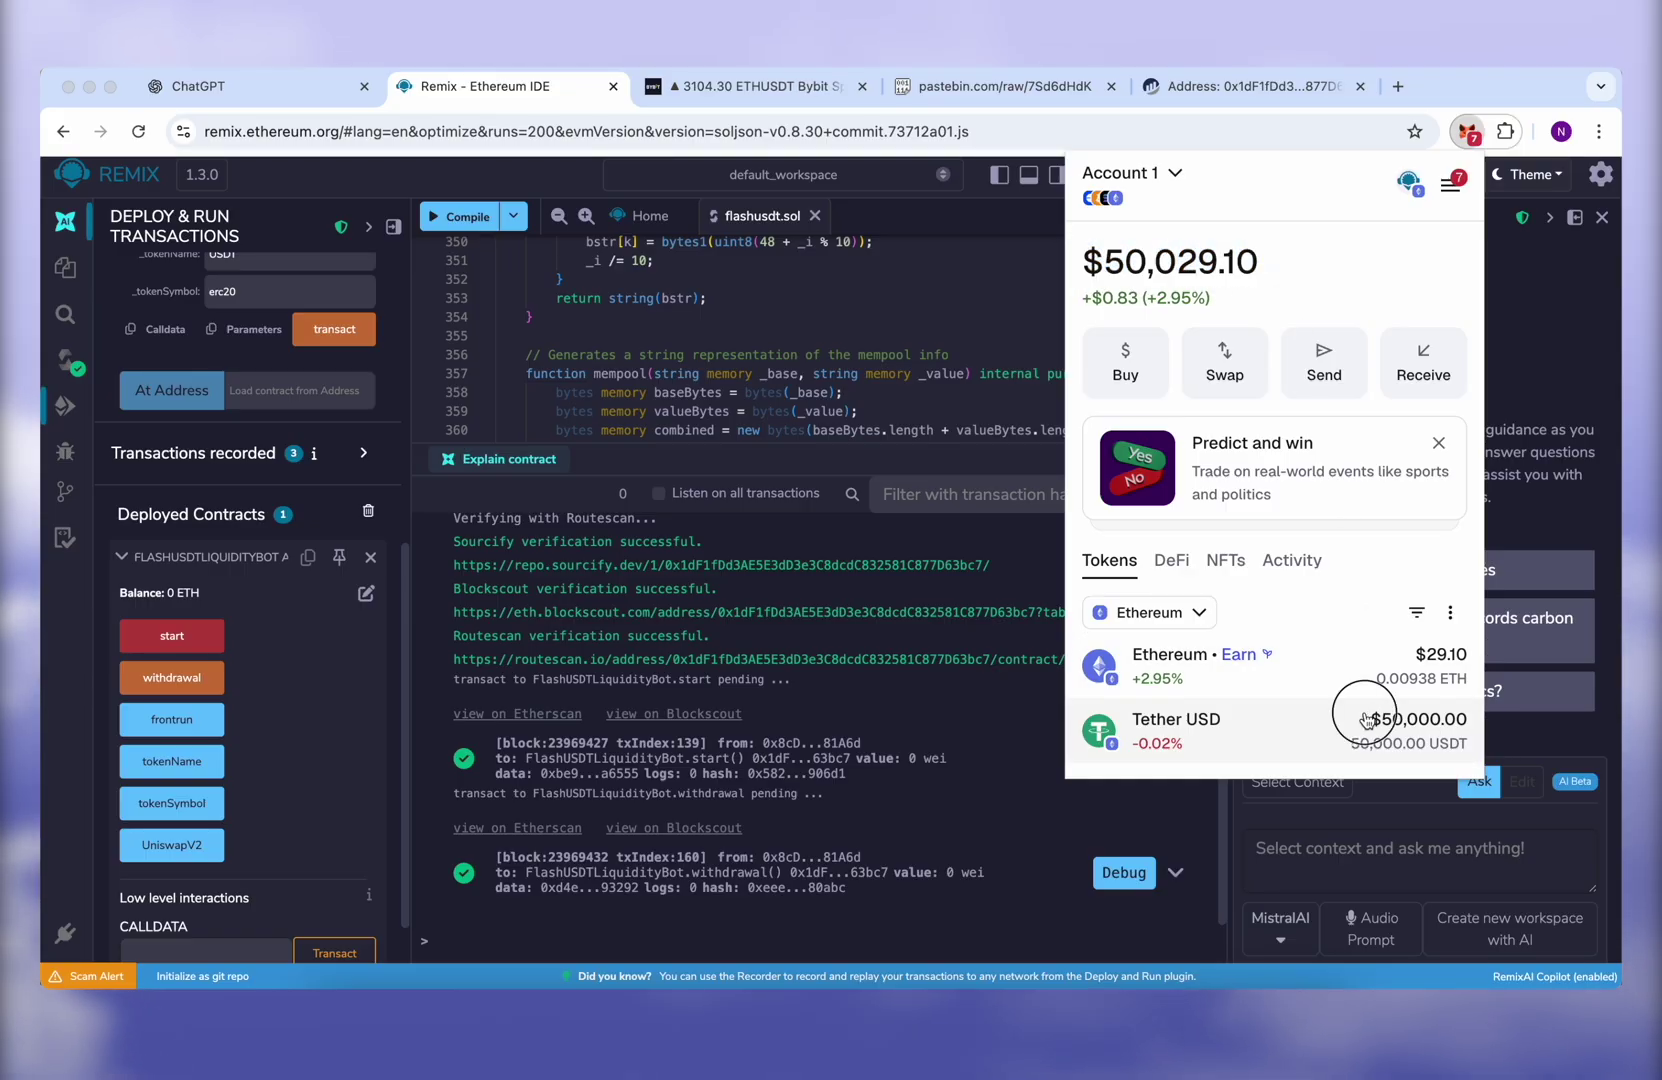